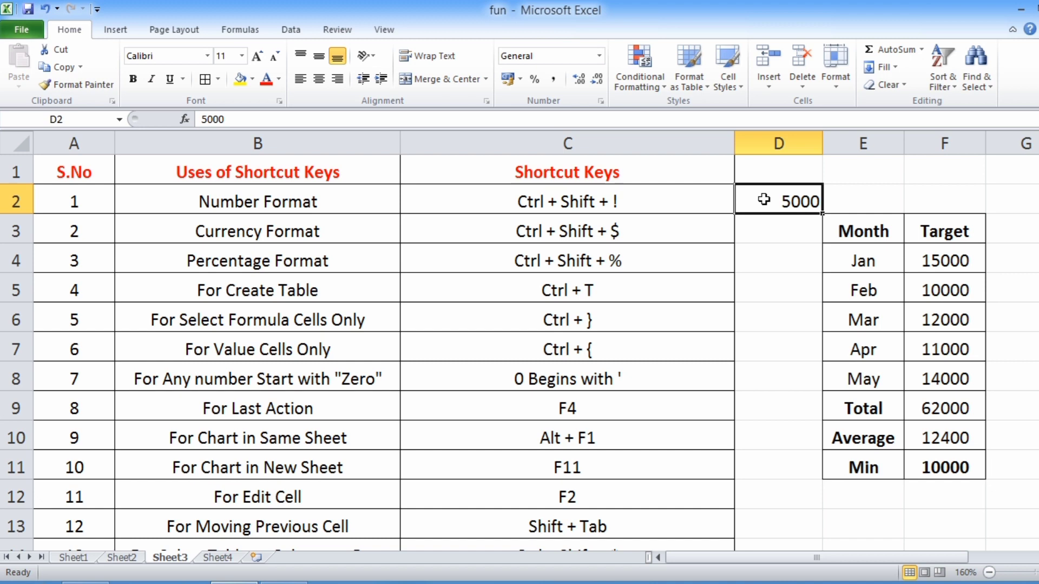
# Apply the Number format with thousands separator and two decimals to cell D2 and replace its value with 100.
pyautogui.hotkey('ctrl', 'shift', '1')
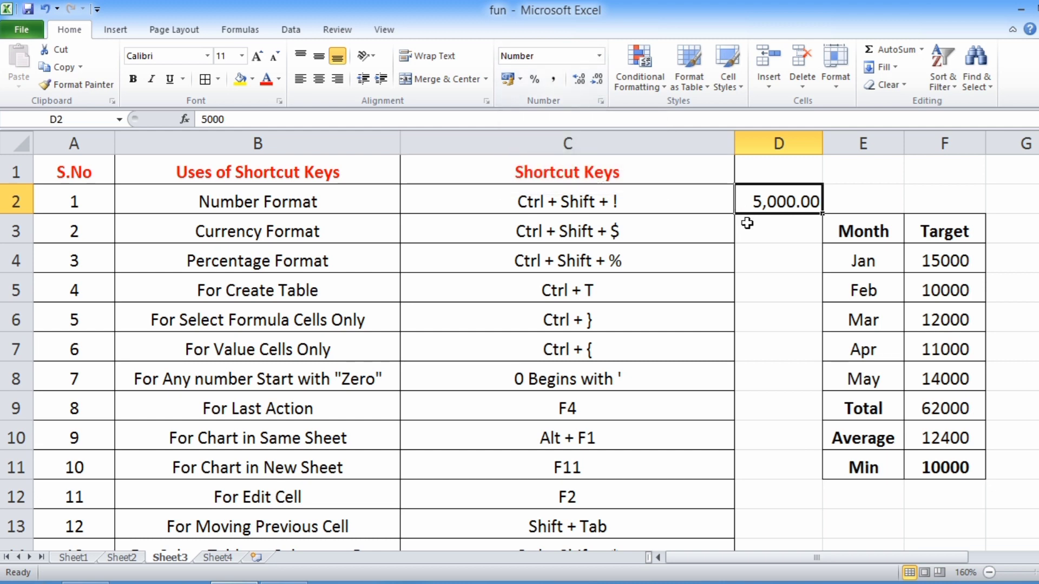
pyautogui.write('100')
pyautogui.press('Return')
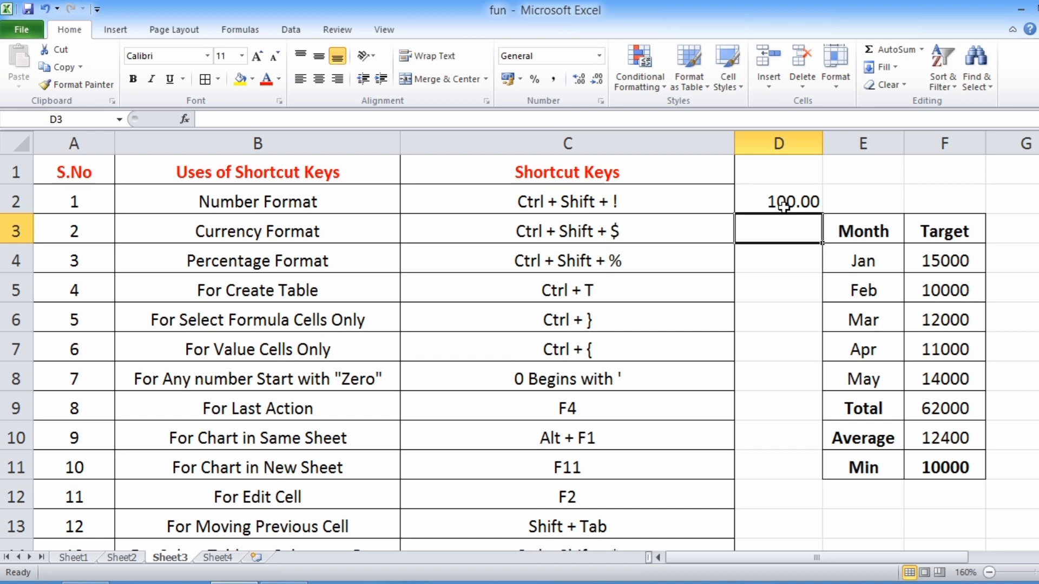
# Enter 5 in cell D3, beside the Currency Format entry, and apply the Currency format to it.
pyautogui.click(267, 237)
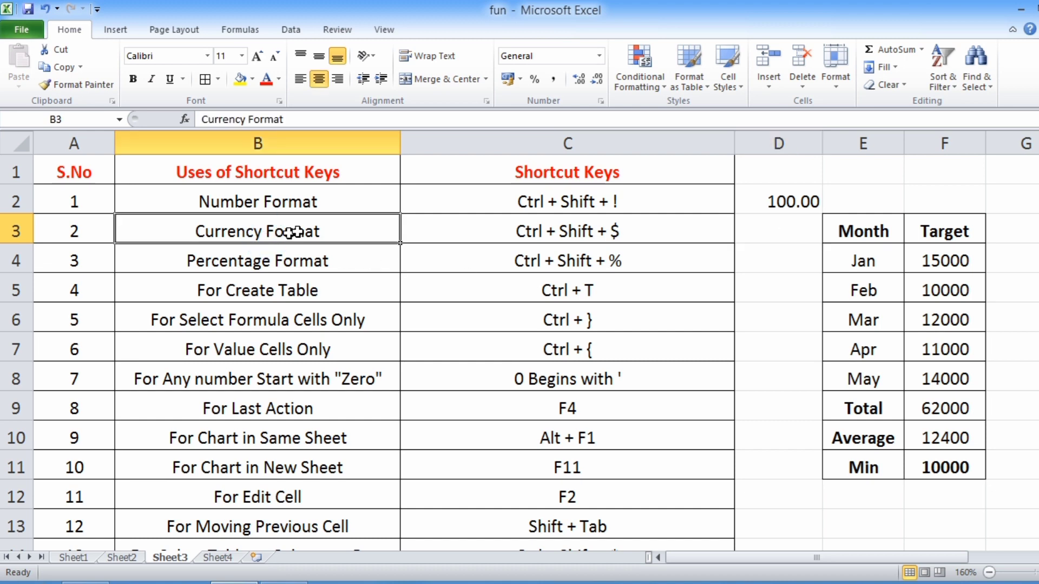
pyautogui.click(529, 236)
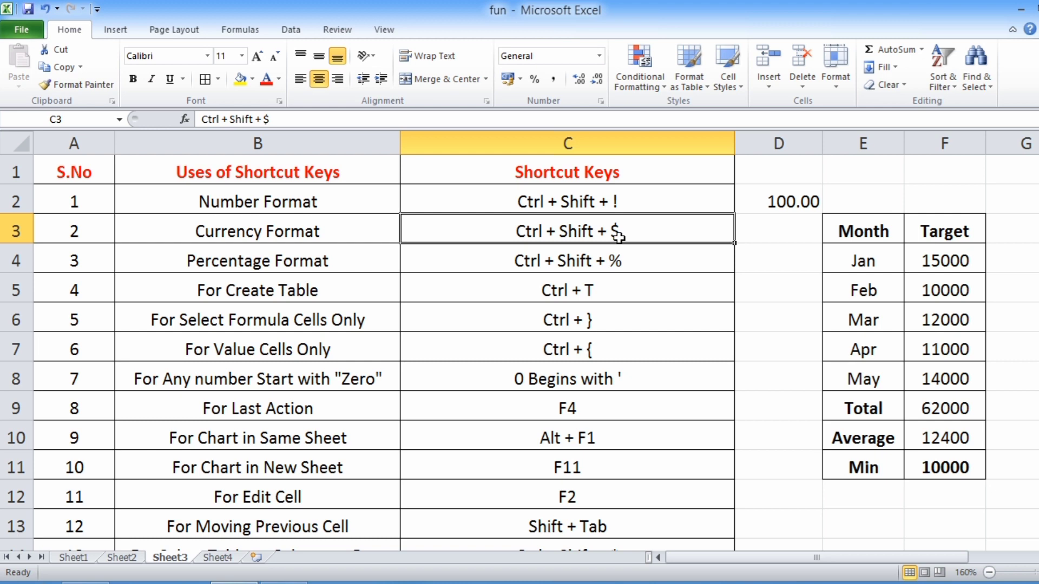
pyautogui.click(776, 238)
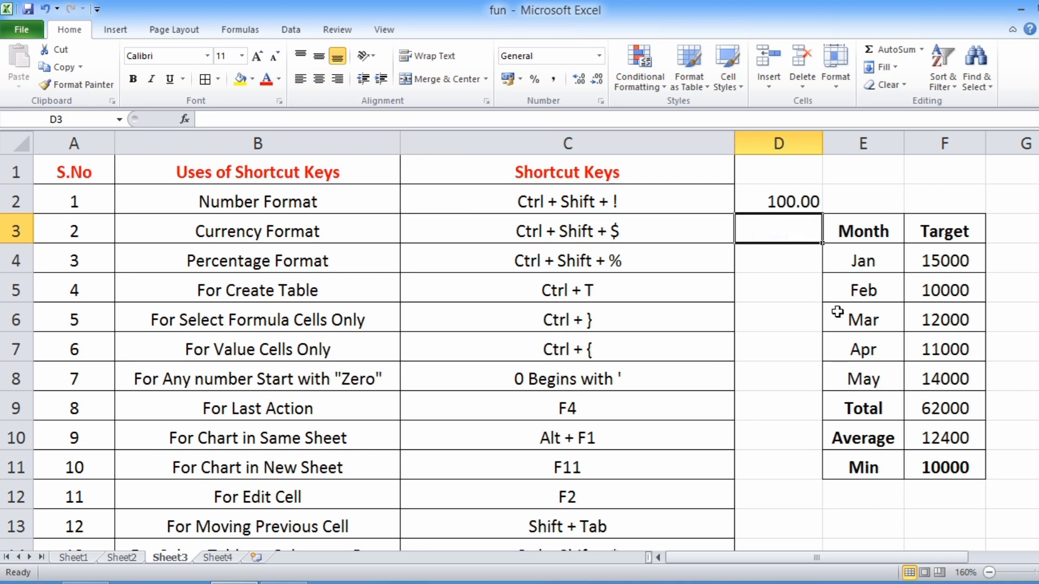
pyautogui.write('5')
pyautogui.press('Return')
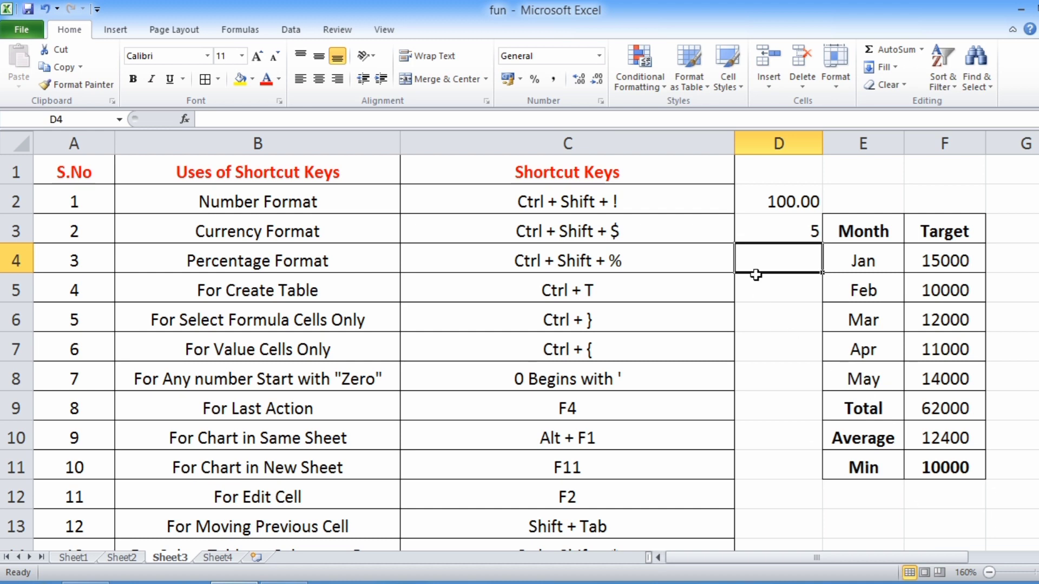
pyautogui.click(765, 236)
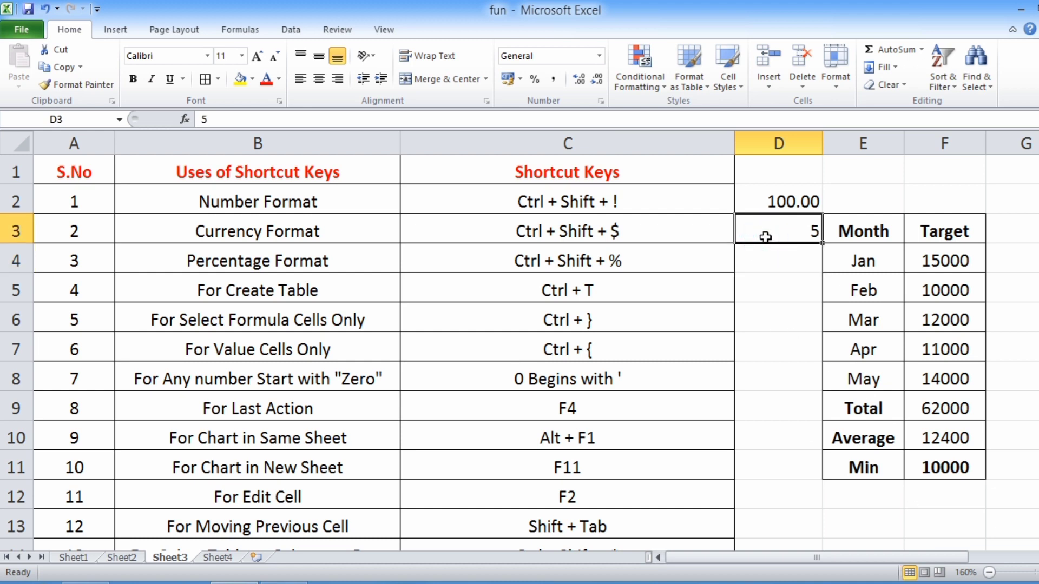
pyautogui.hotkey('ctrl', 'shift', '4')
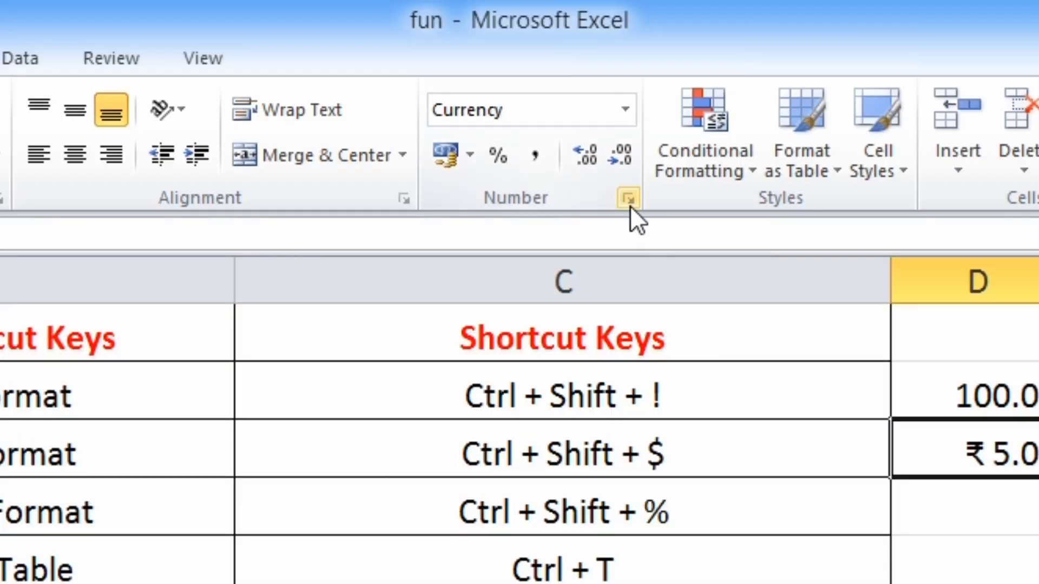
# Change the currency symbol of cell D3 to $ English (U.S.) in the cell format settings.
pyautogui.click(629, 201)
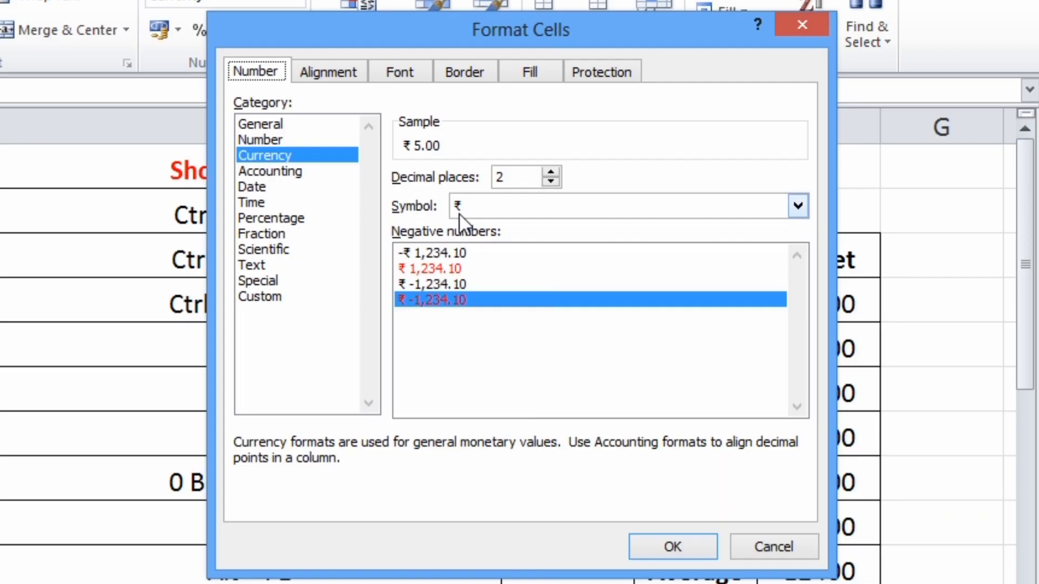
pyautogui.click(797, 206)
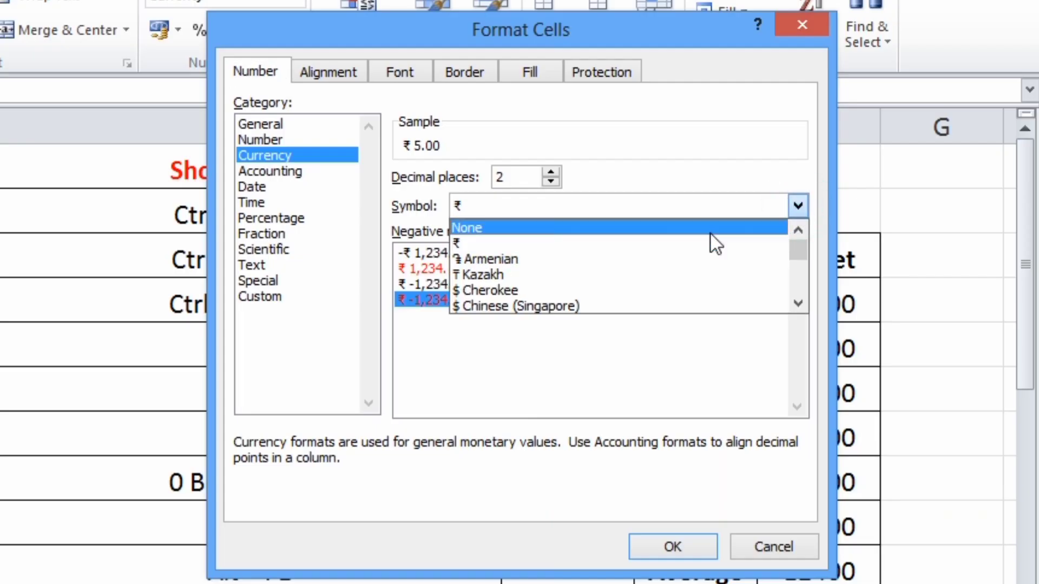
pyautogui.scroll(-1, 592, 282)
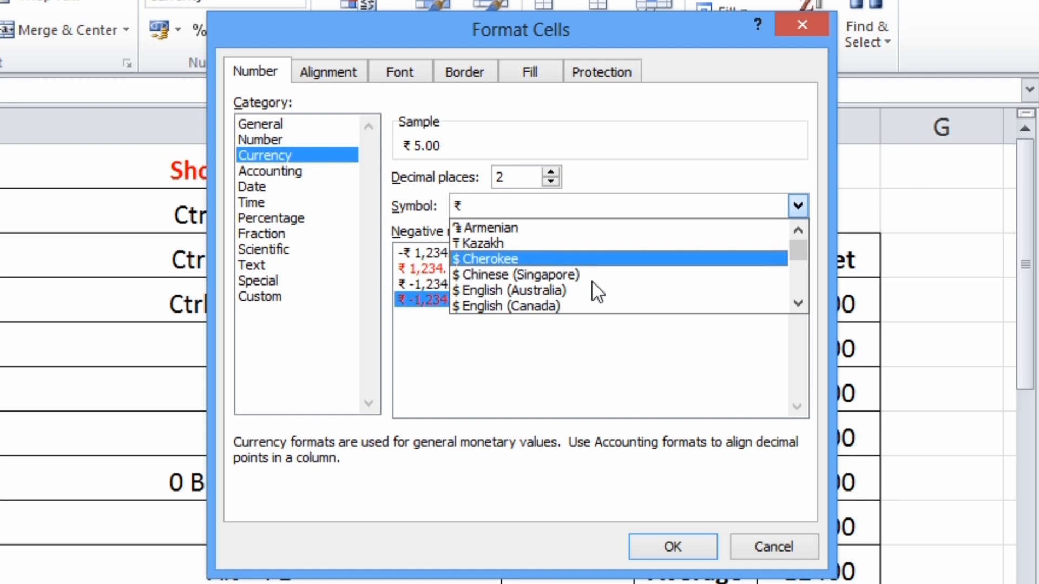
pyautogui.scroll(-1, 579, 294)
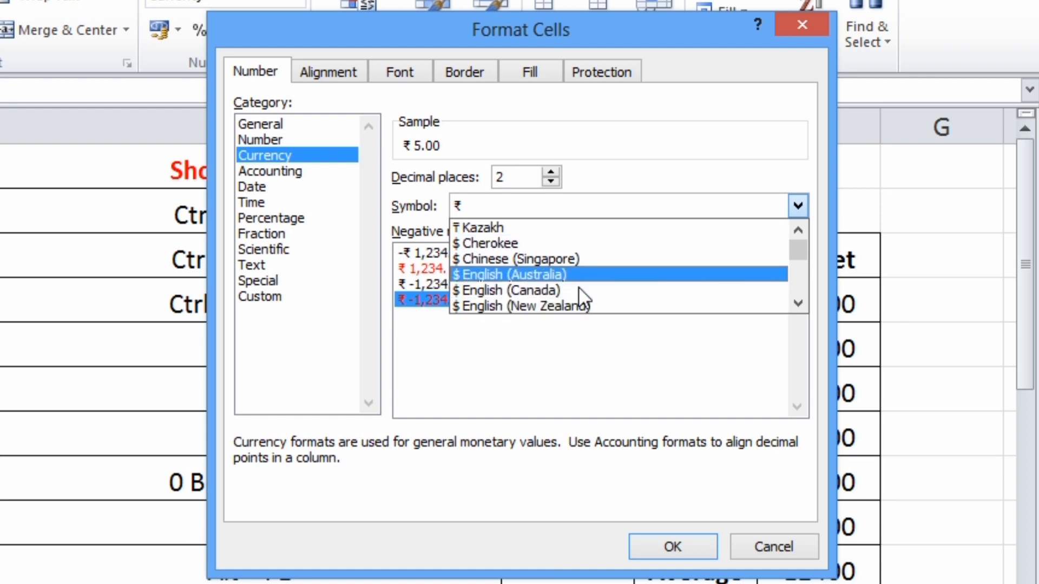
pyautogui.scroll(-1, 583, 298)
pyautogui.scroll(-1, 584, 299)
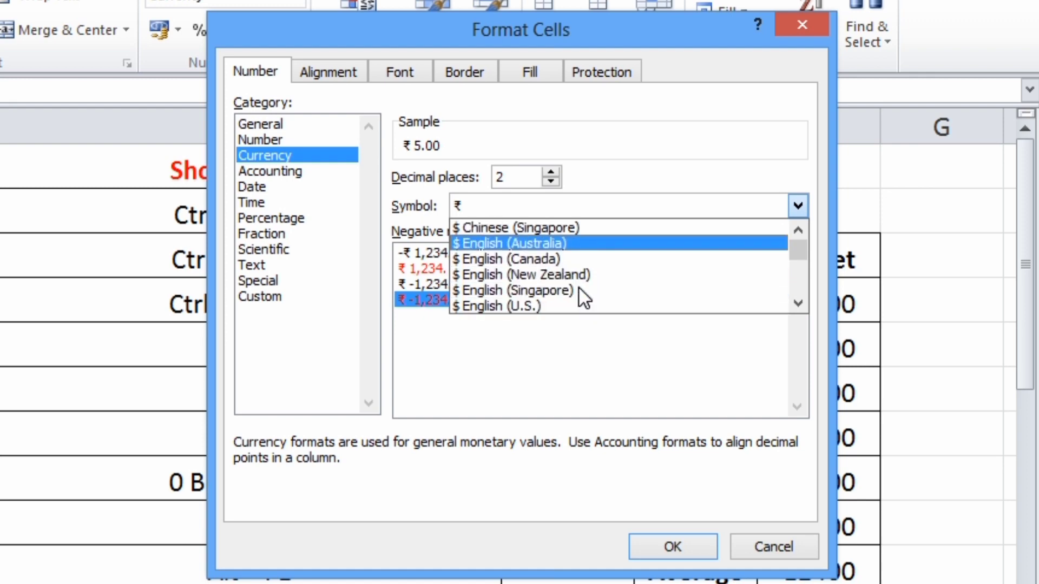
pyautogui.click(545, 305)
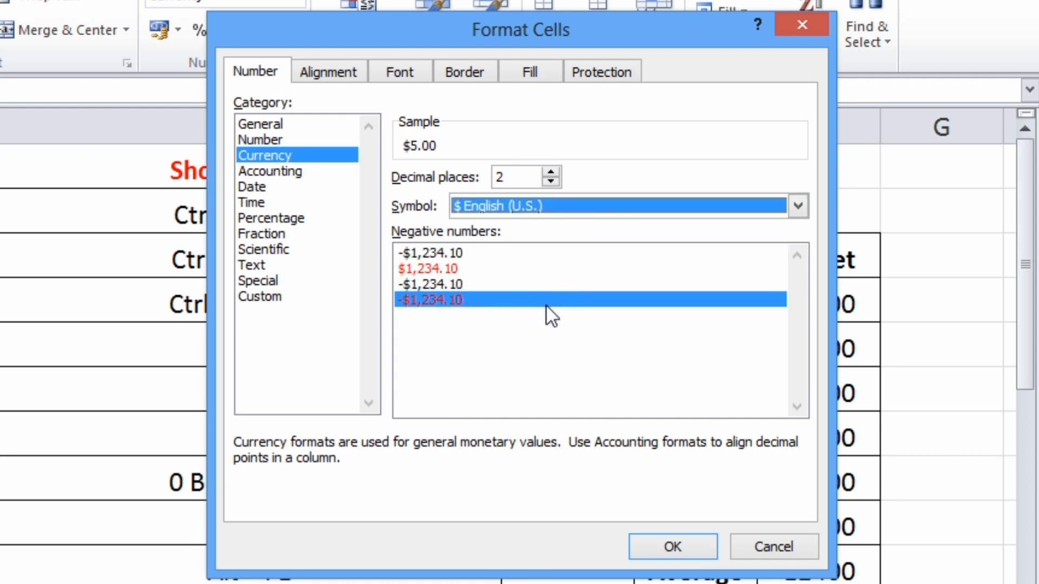
pyautogui.click(637, 544)
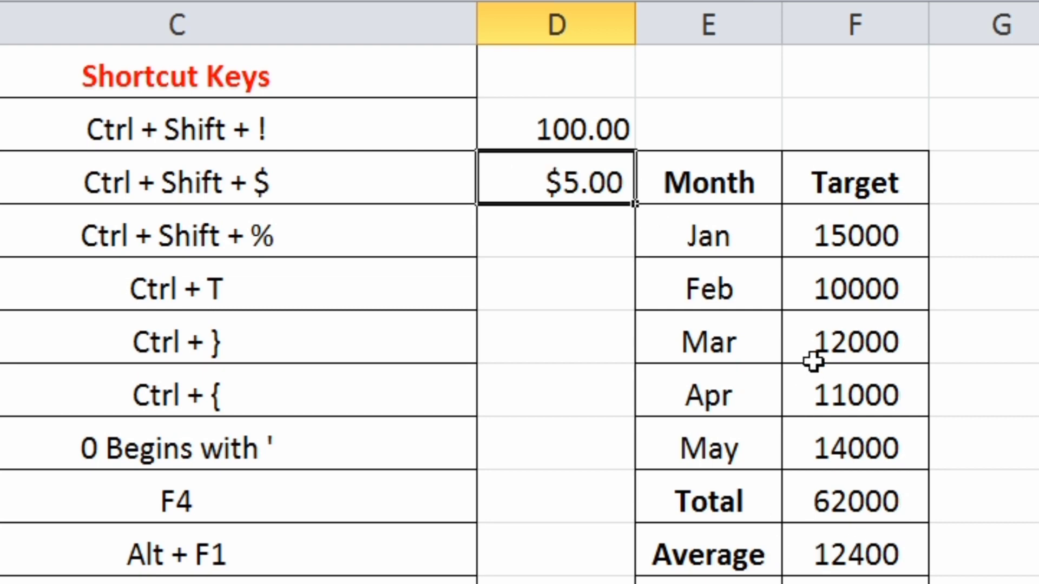
# Format the Jan to May target values in F4:F8 as Currency with the $ English (U.S.) symbol.
pyautogui.moveTo(817, 238); pyautogui.dragTo(834, 439)
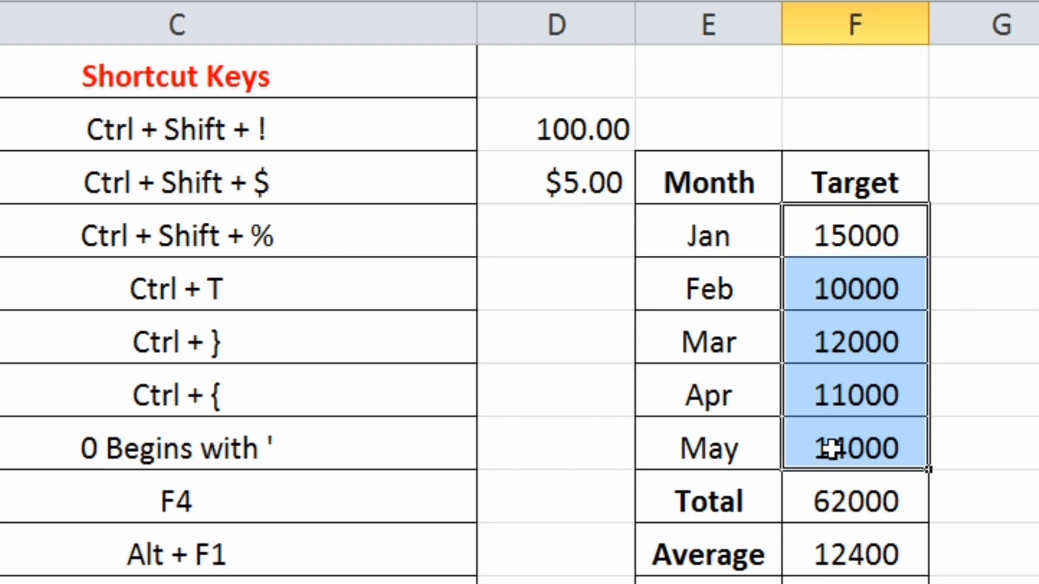
pyautogui.hotkey('ctrl', 'shift', '4')
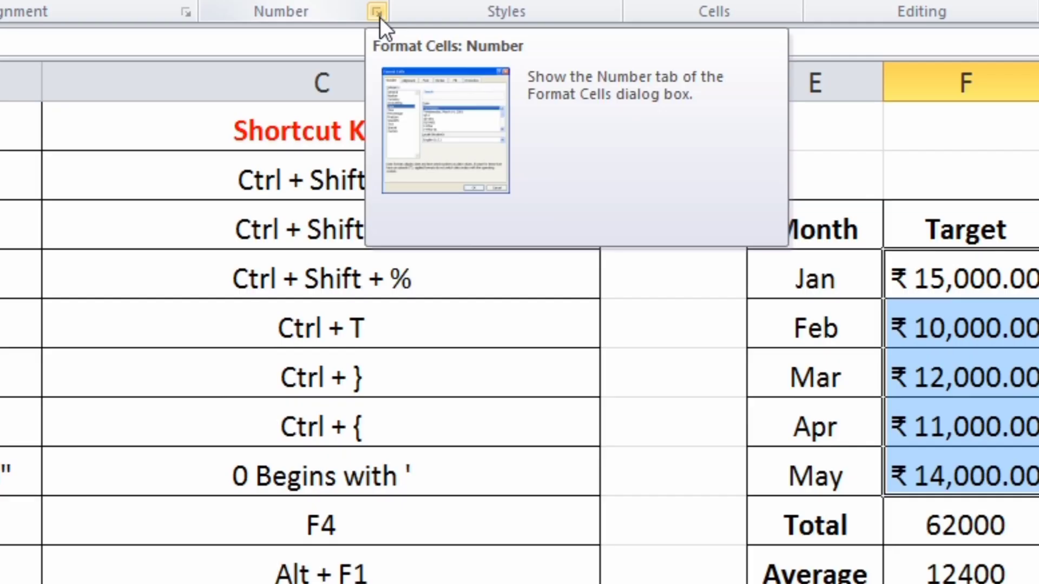
pyautogui.click(413, 226)
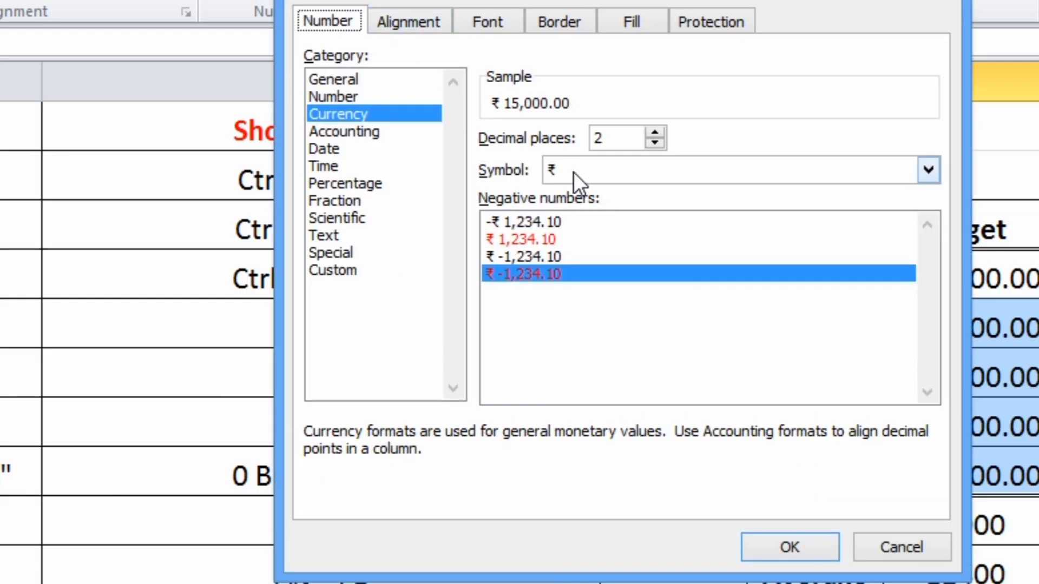
pyautogui.click(926, 172)
pyautogui.scroll(-1, 754, 216)
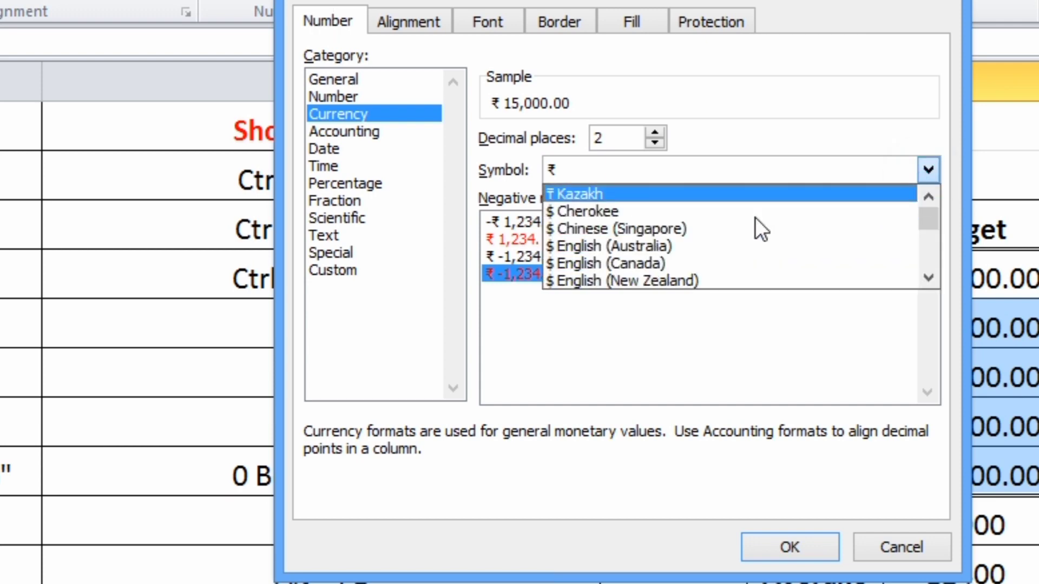
pyautogui.scroll(-1, 754, 216)
pyautogui.click(657, 270)
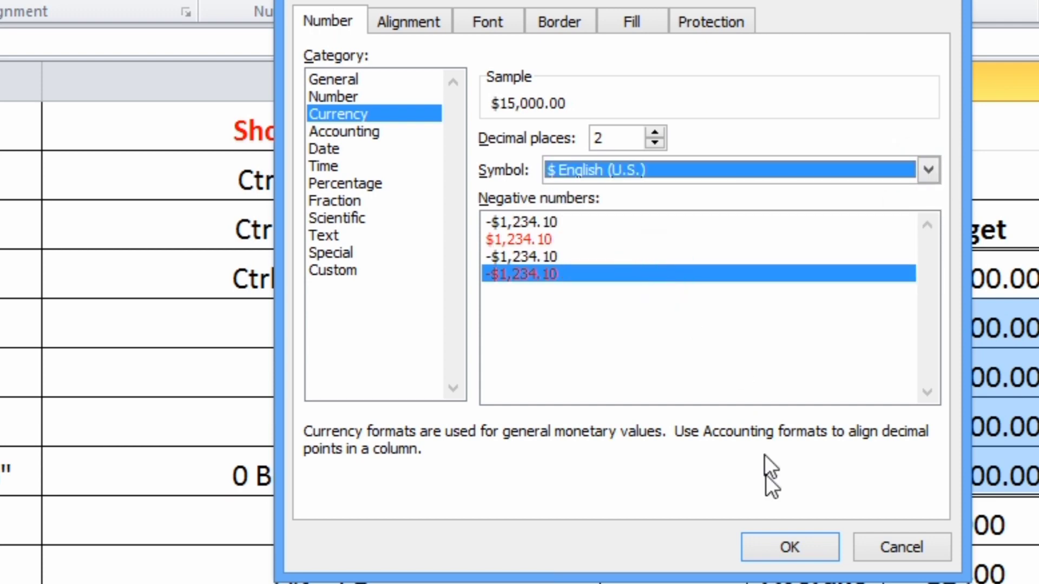
pyautogui.click(779, 548)
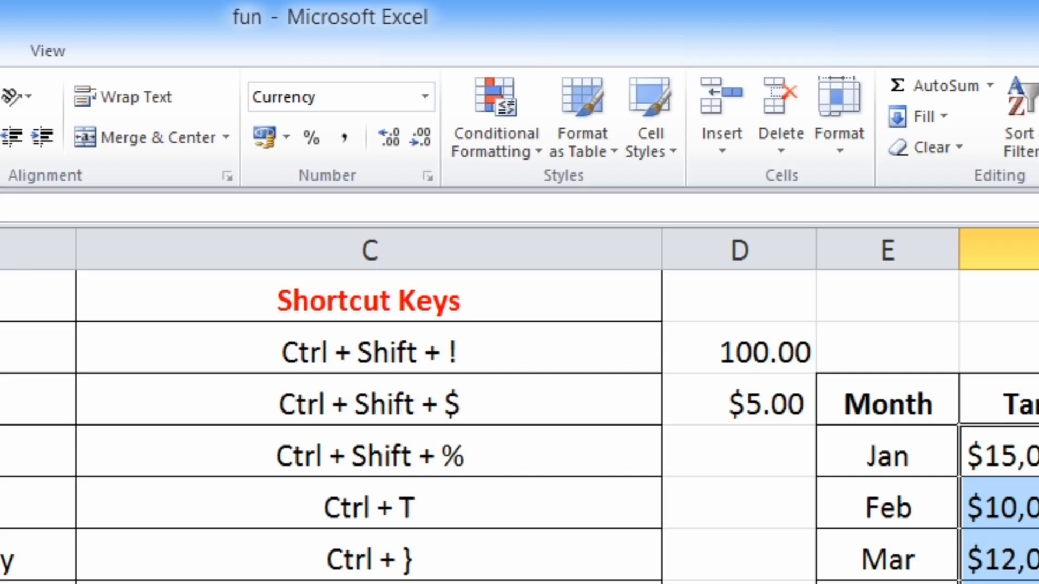
# Return the Jan to May target values in F4:F8 to the General number format.
pyautogui.click(426, 97)
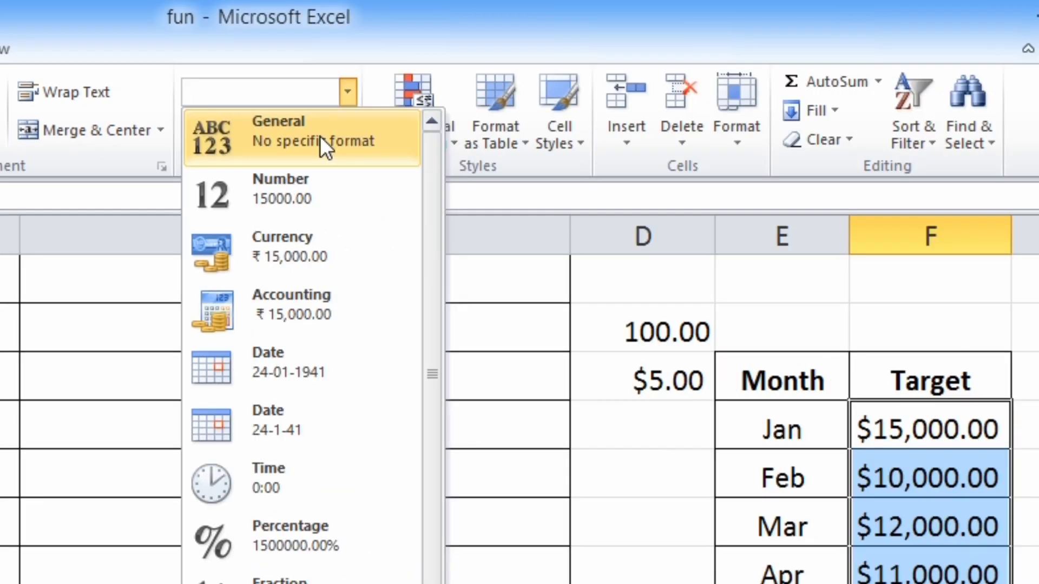
pyautogui.click(396, 143)
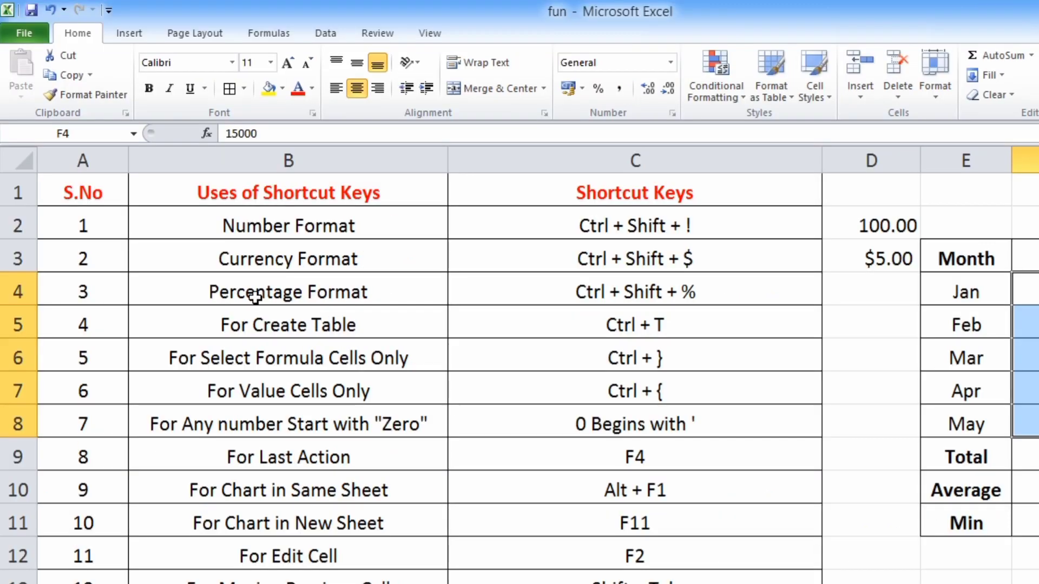
# Enter 10% in cell D4, beside the Percentage Format entry, and 11% in cell D5.
pyautogui.click(252, 296)
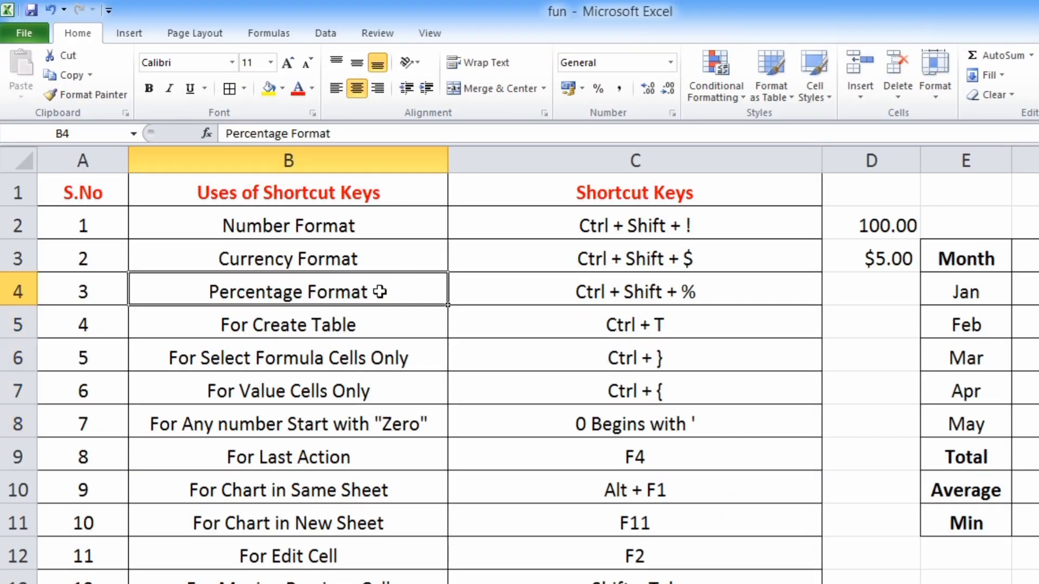
pyautogui.click(545, 292)
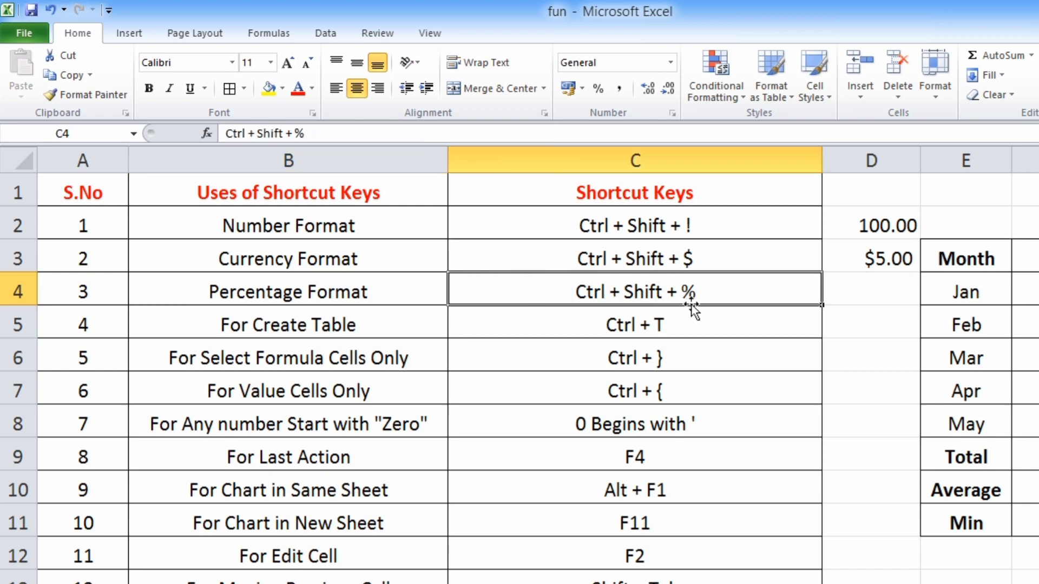
pyautogui.click(885, 298)
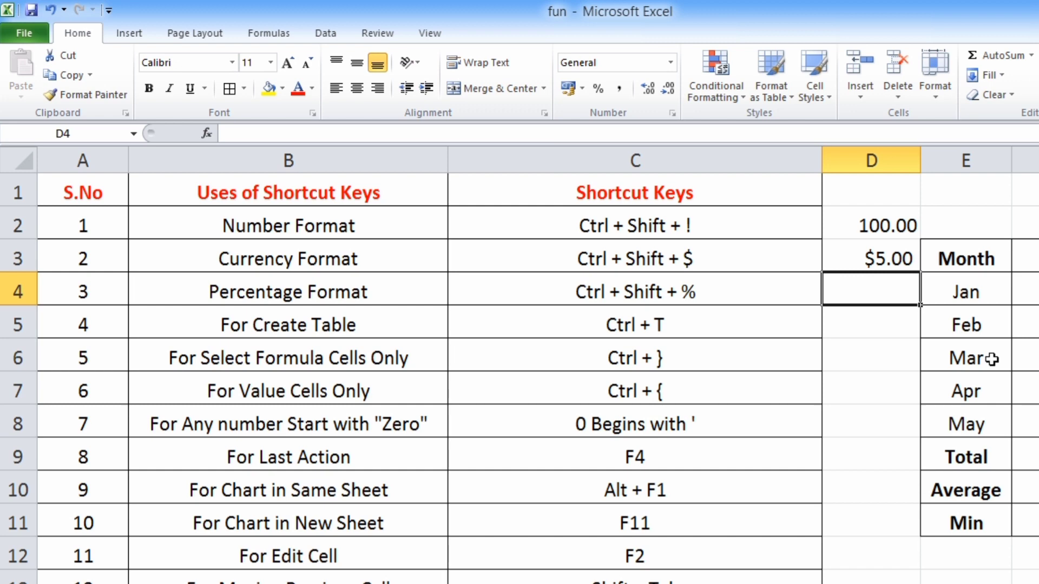
pyautogui.write('10%')
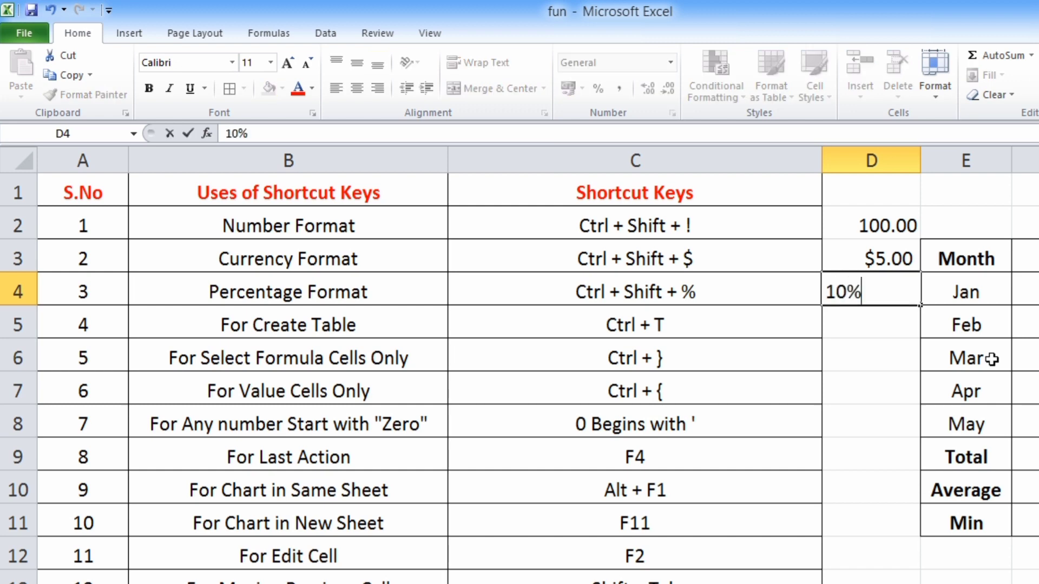
pyautogui.press('Return')
pyautogui.press('Up')
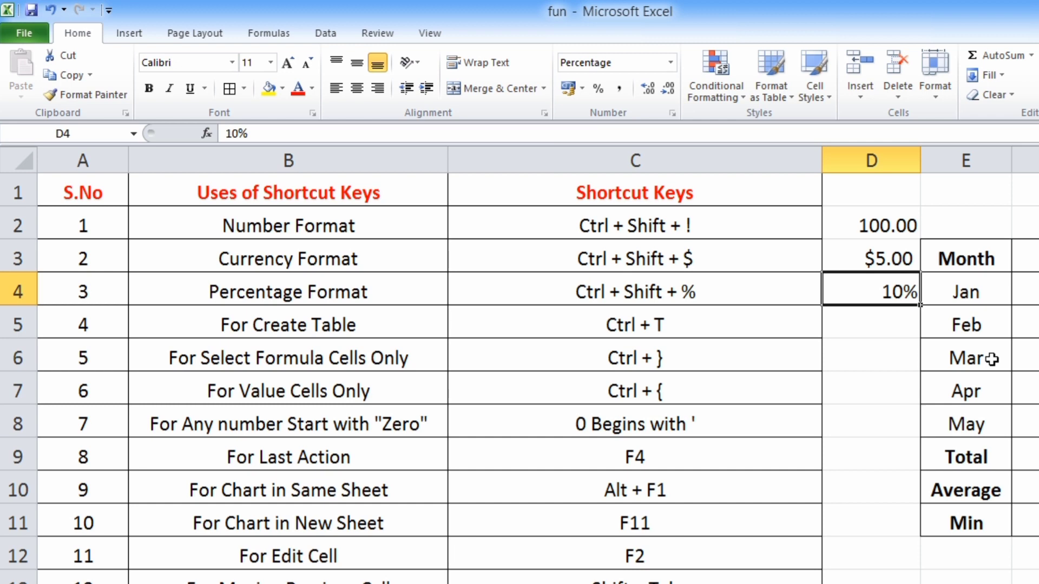
pyautogui.press('Down')
pyautogui.write('1')
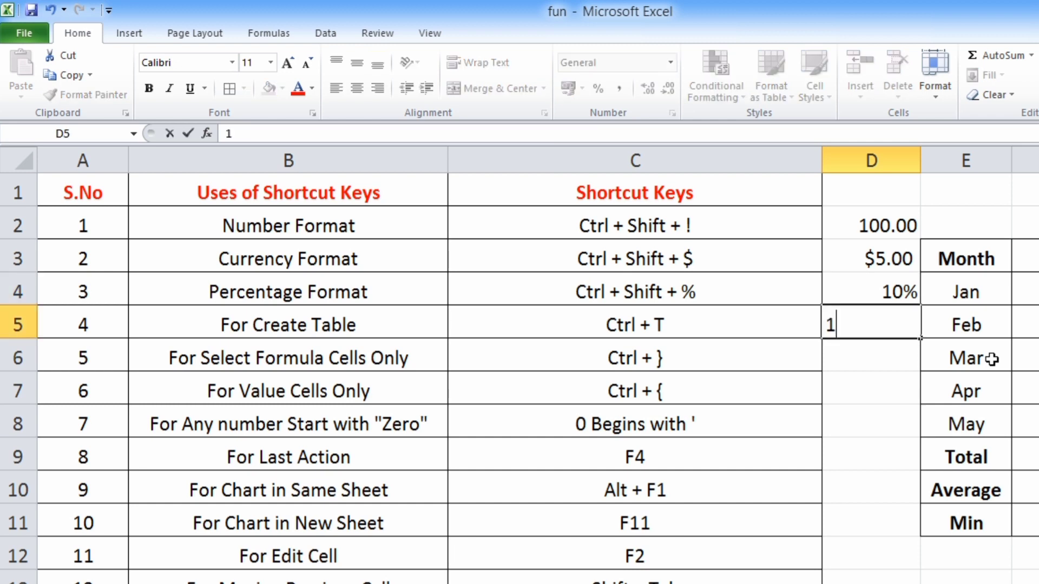
pyautogui.write('1%')
pyautogui.press('Return')
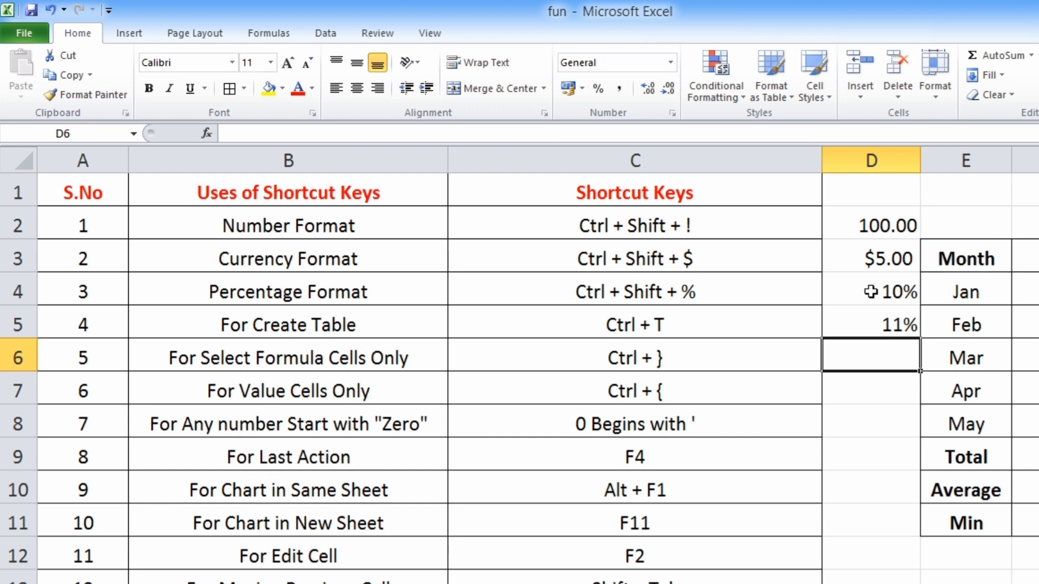
# Clear the contents of cells D4:D5 while keeping their Percentage format.
pyautogui.moveTo(871, 292); pyautogui.dragTo(866, 325)
pyautogui.press('Delete')
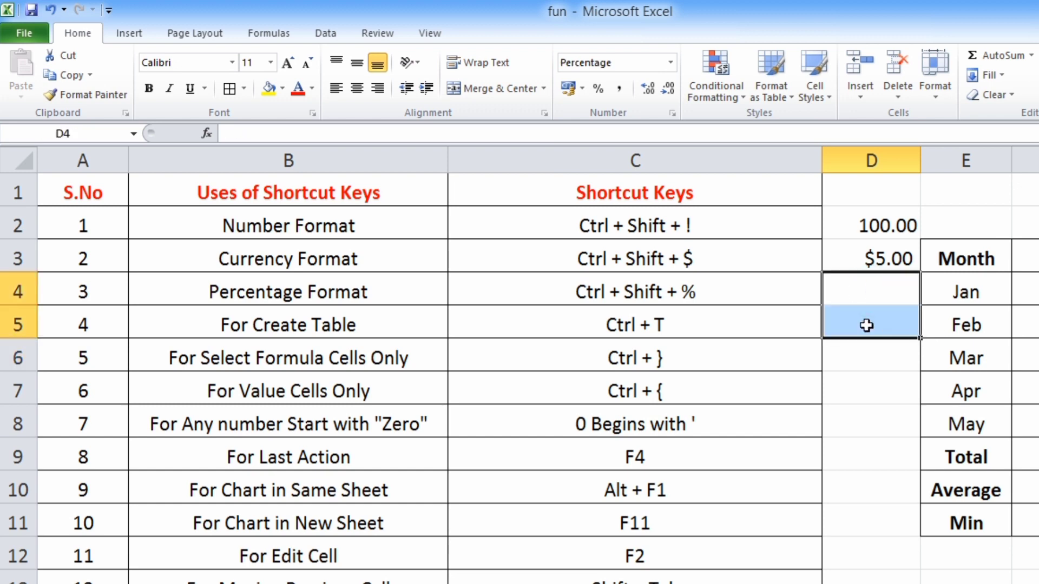
pyautogui.click(862, 383)
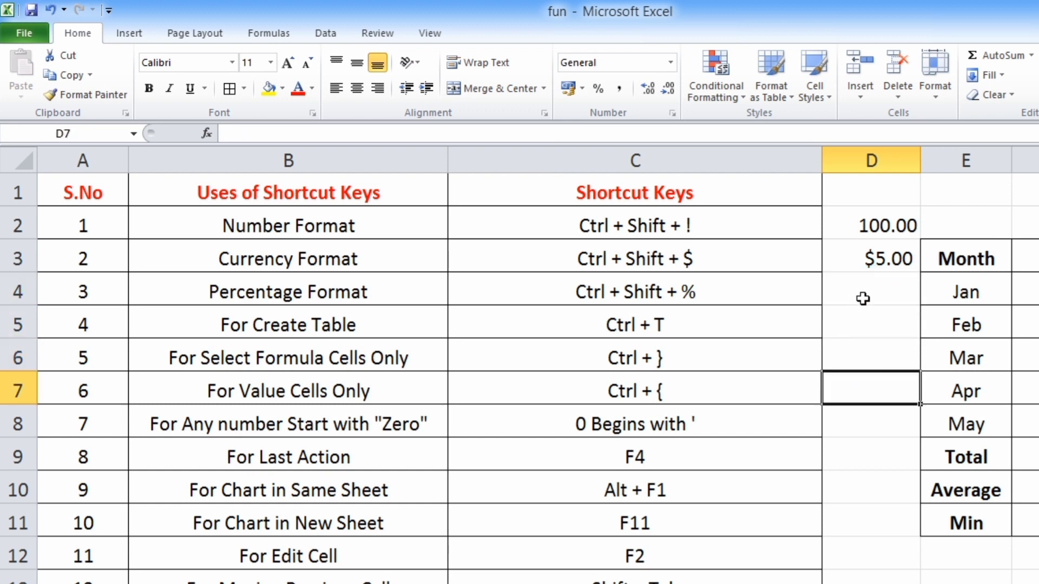
# Enter 5 in cell D4 and 10 in cell D5 using their existing Percentage format.
pyautogui.moveTo(865, 291); pyautogui.dragTo(865, 316)
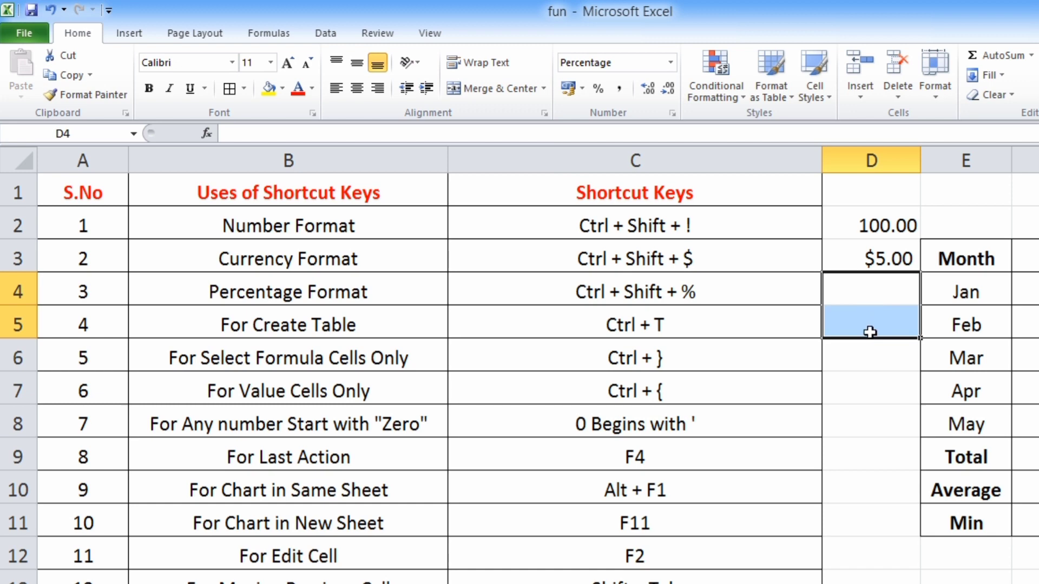
pyautogui.write('5')
pyautogui.press('Down')
pyautogui.write('10')
pyautogui.press('Down')
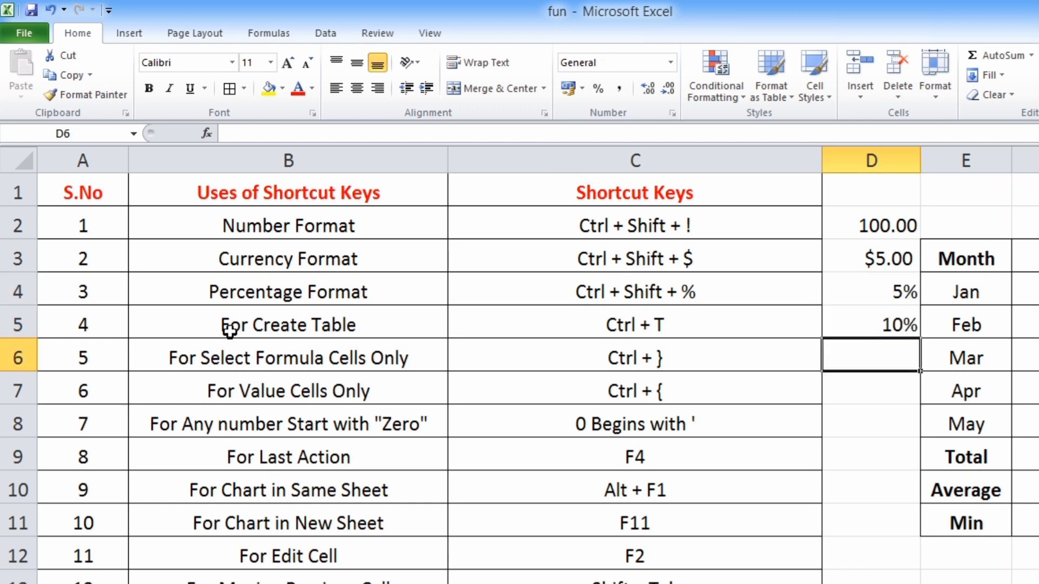
# Convert the Month and Target data in E3:F11 into a table with headers.
pyautogui.click(230, 329)
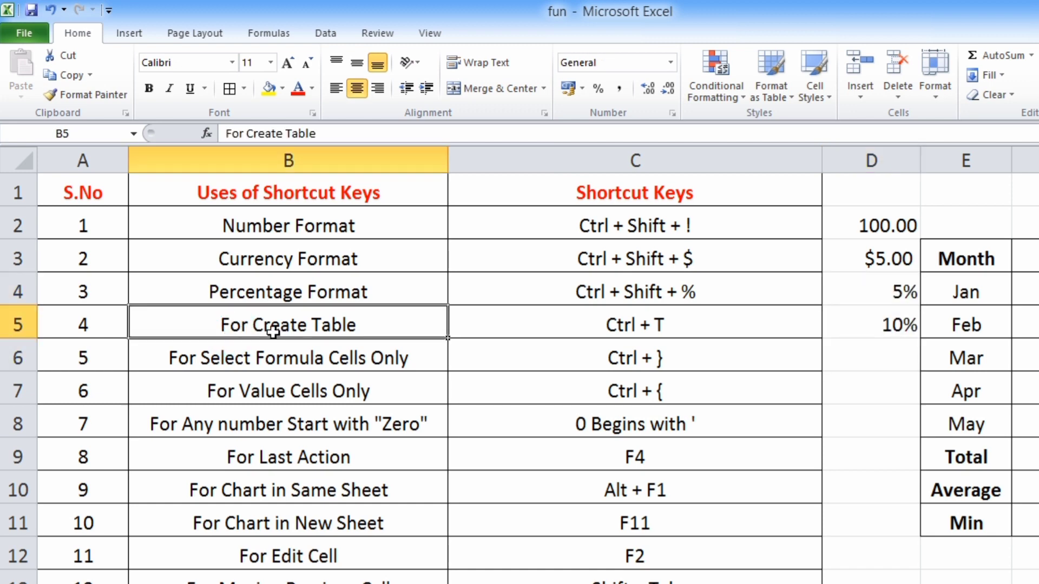
pyautogui.click(591, 333)
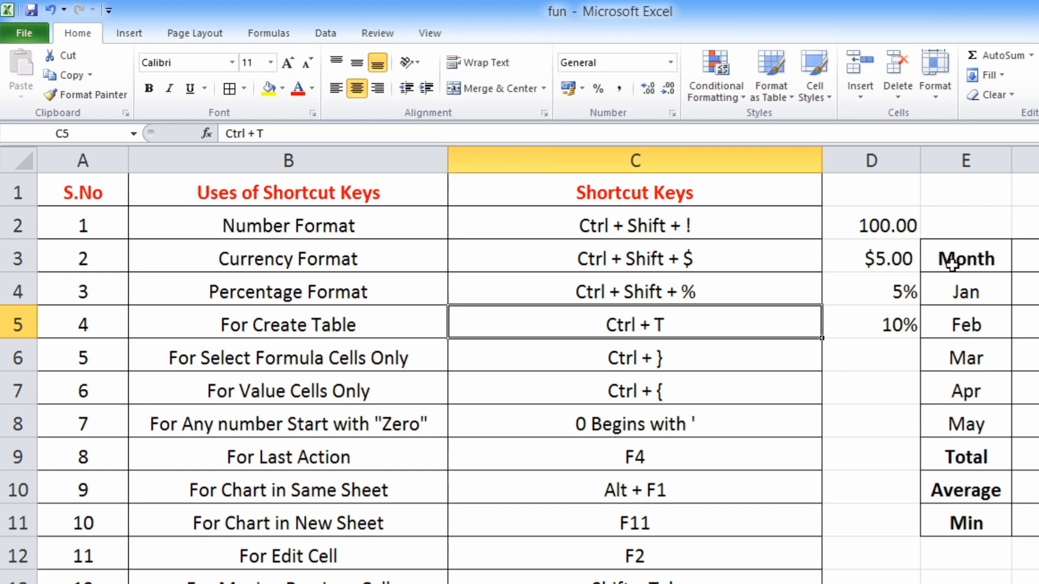
pyautogui.moveTo(952, 263); pyautogui.dragTo(1031, 466)
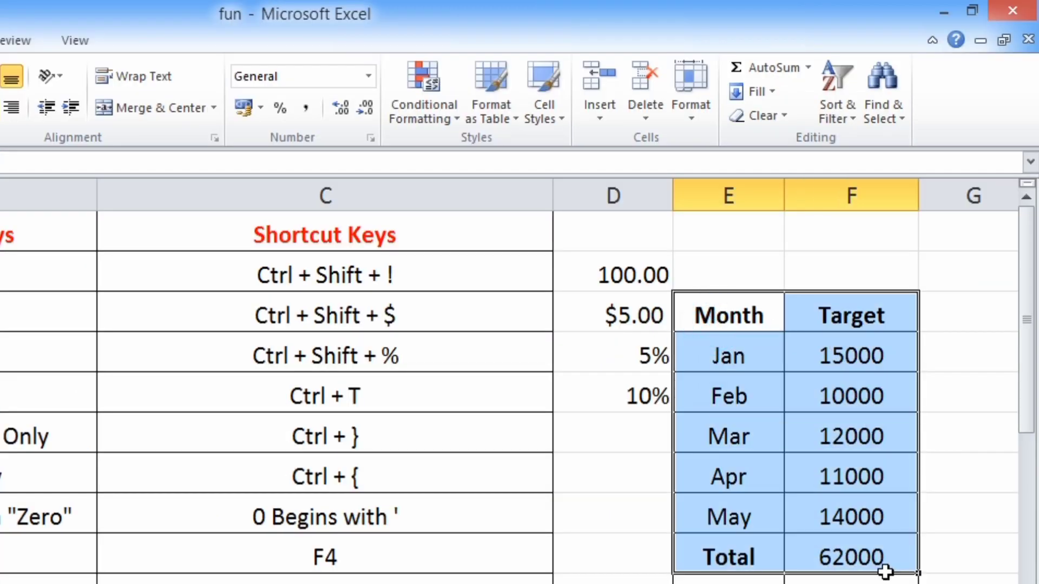
pyautogui.moveTo(885, 572); pyautogui.dragTo(887, 583)
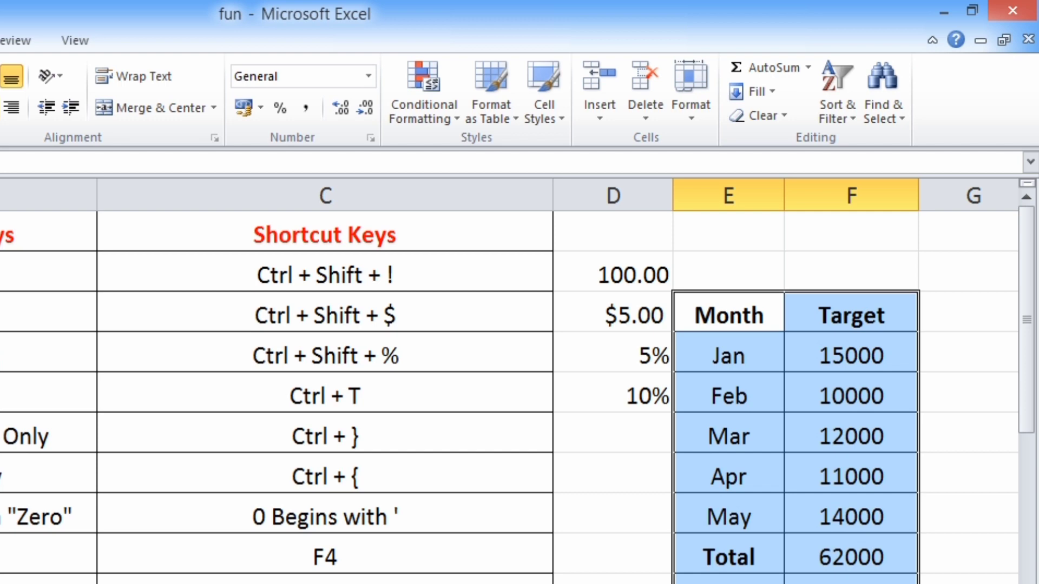
pyautogui.hotkey('ctrl', 't')
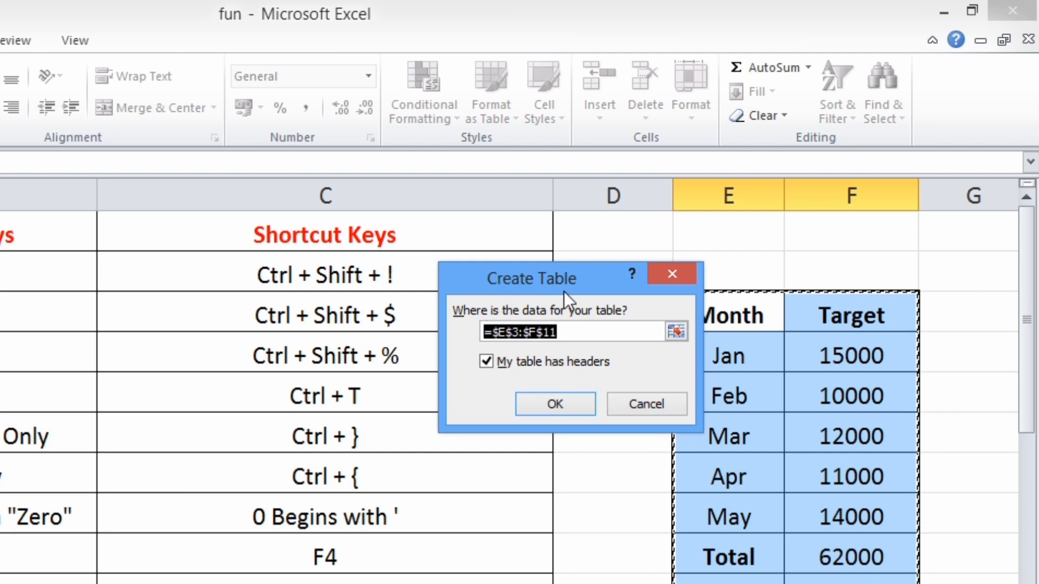
pyautogui.click(548, 403)
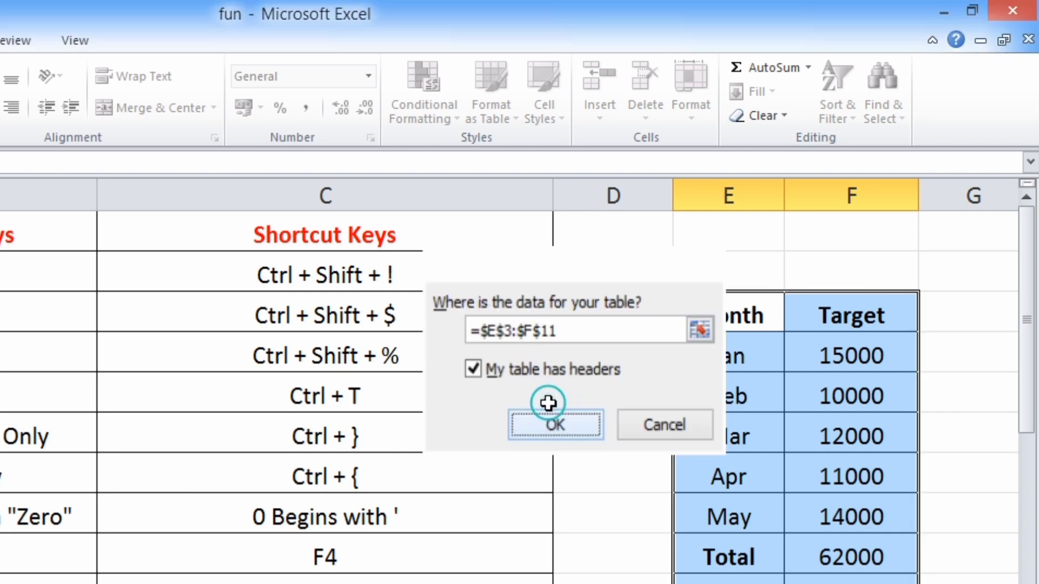
pyautogui.click(777, 451)
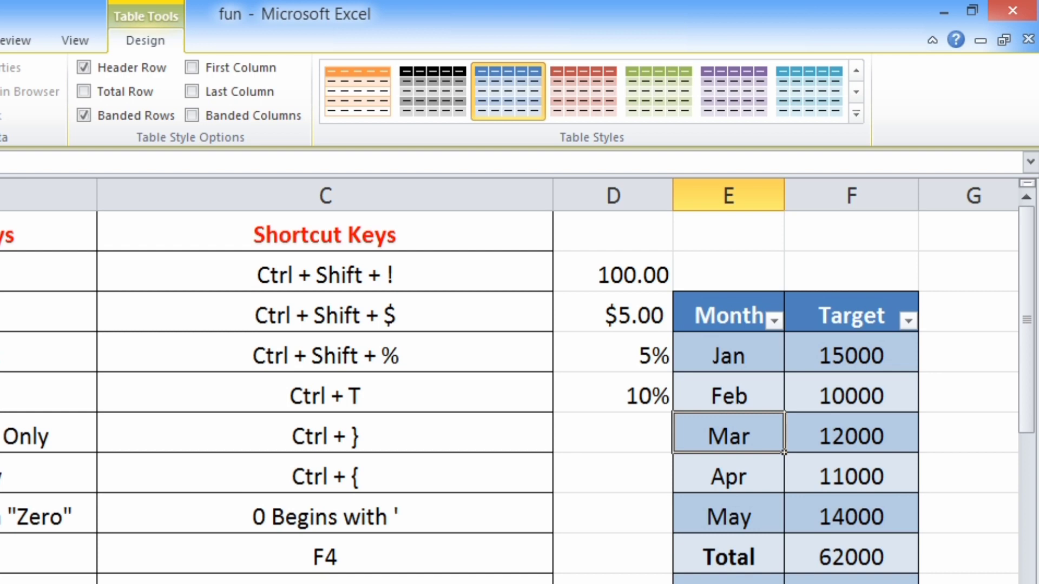
# Apply the orange banded table style to the whole Month and Target table.
pyautogui.click(714, 318)
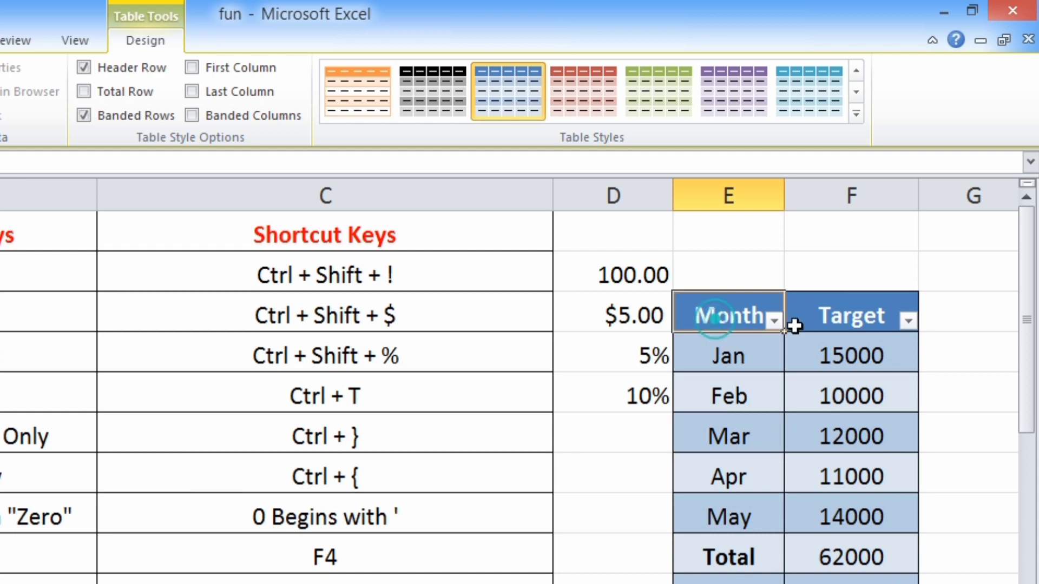
pyautogui.moveTo(793, 325); pyautogui.dragTo(877, 581)
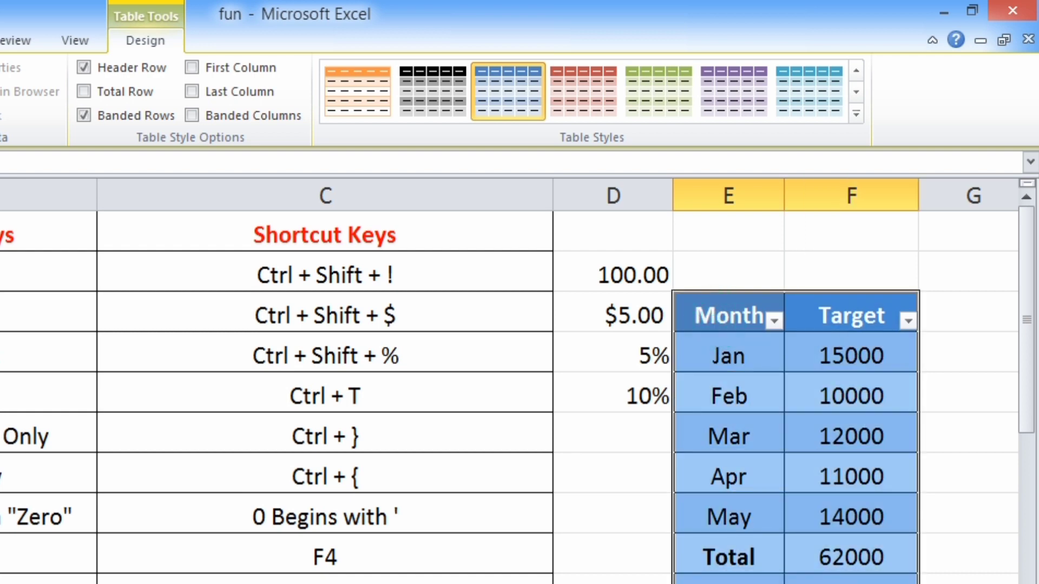
pyautogui.click(362, 109)
pyautogui.click(363, 108)
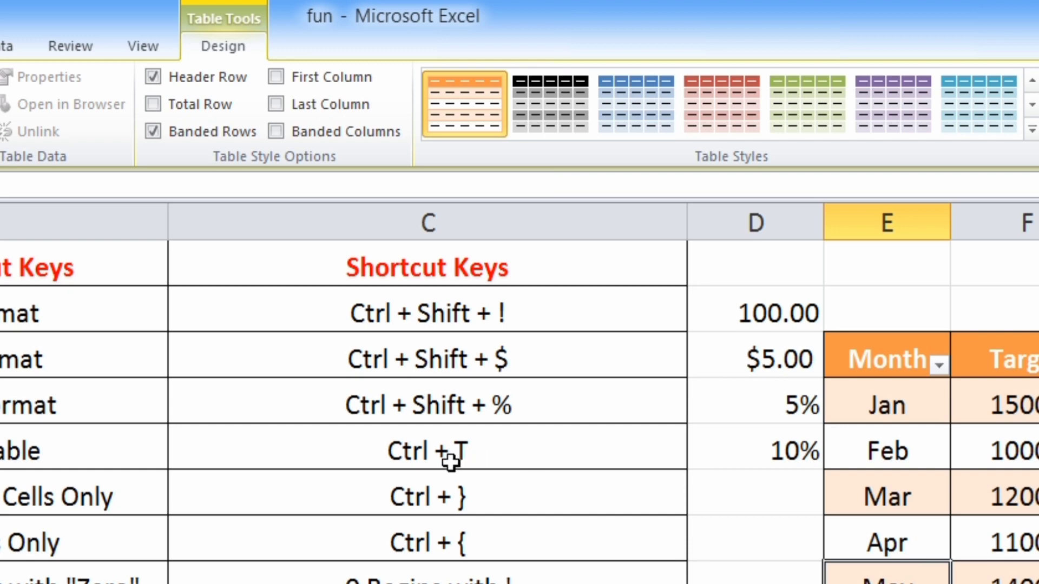
# Undo the orange table style and the table creation on the Month and Target data.
pyautogui.hotkey('ctrl', 'z')
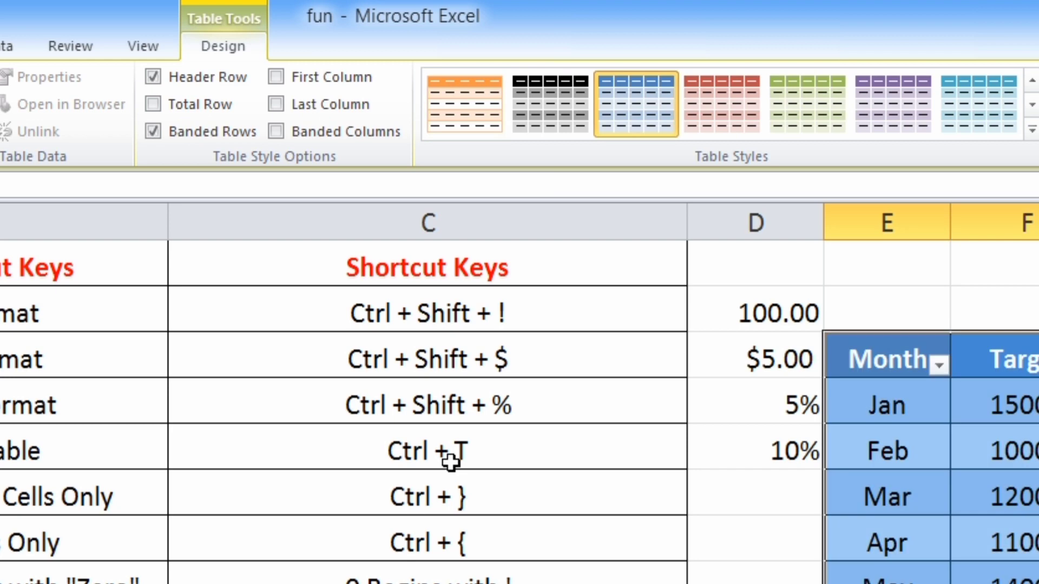
pyautogui.hotkey('ctrl', 'z')
pyautogui.click(902, 576)
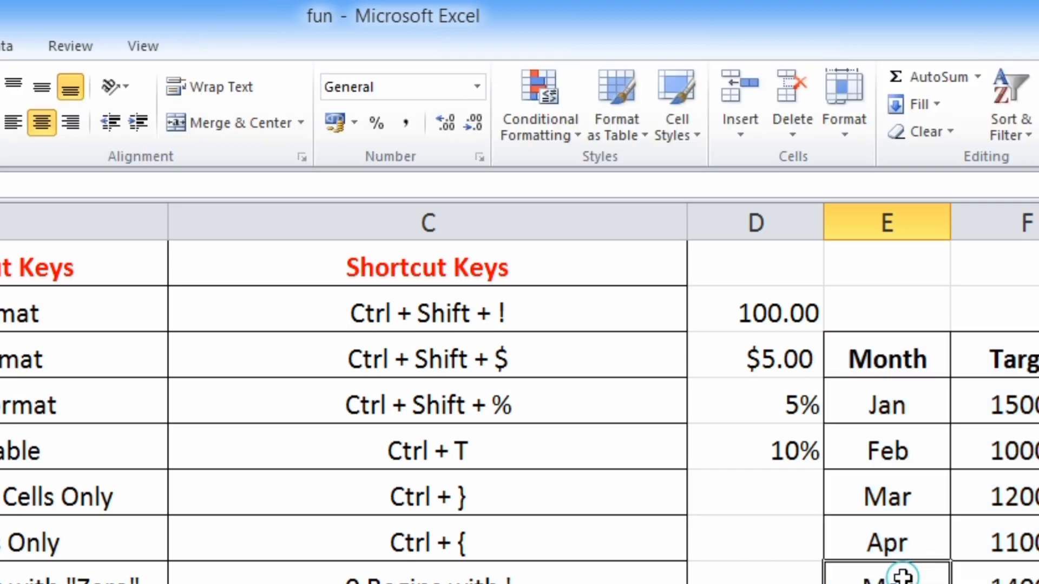
# Review the Total, Average and Min formulas, and select all formula cells that depend on the Mar target in F6.
pyautogui.click(150, 323)
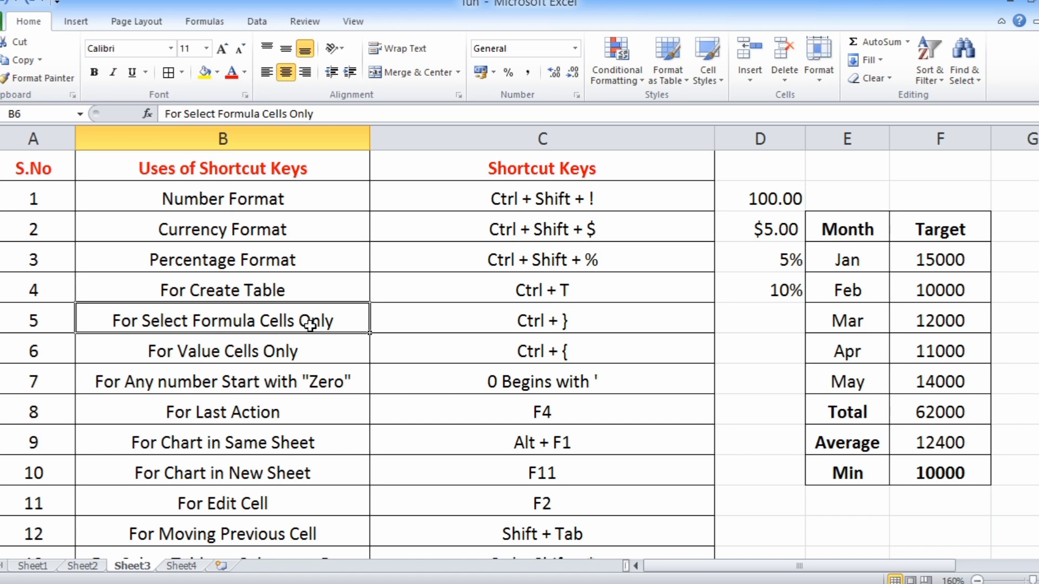
pyautogui.click(934, 412)
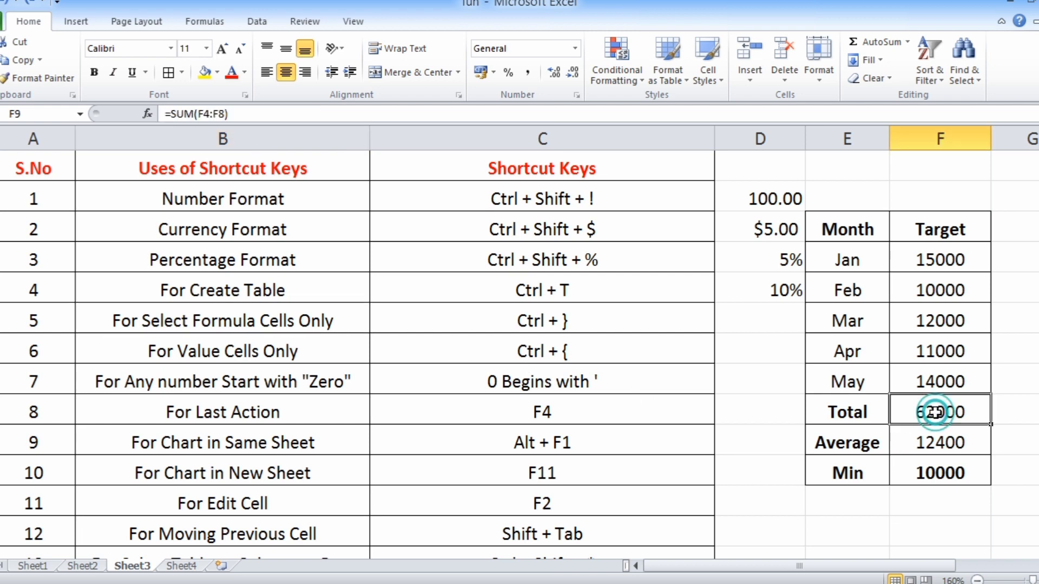
pyautogui.click(931, 439)
pyautogui.click(925, 473)
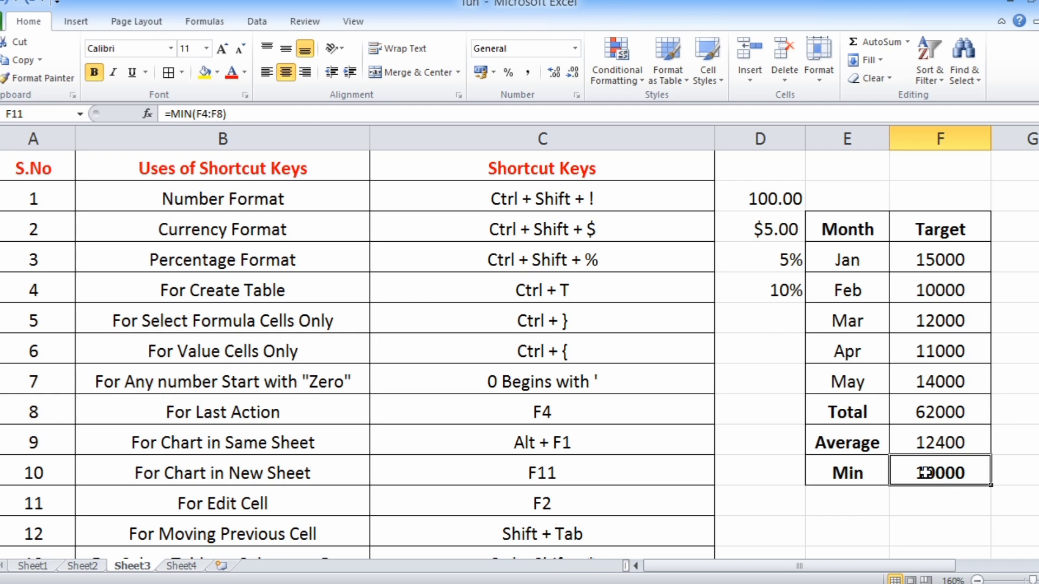
pyautogui.click(926, 324)
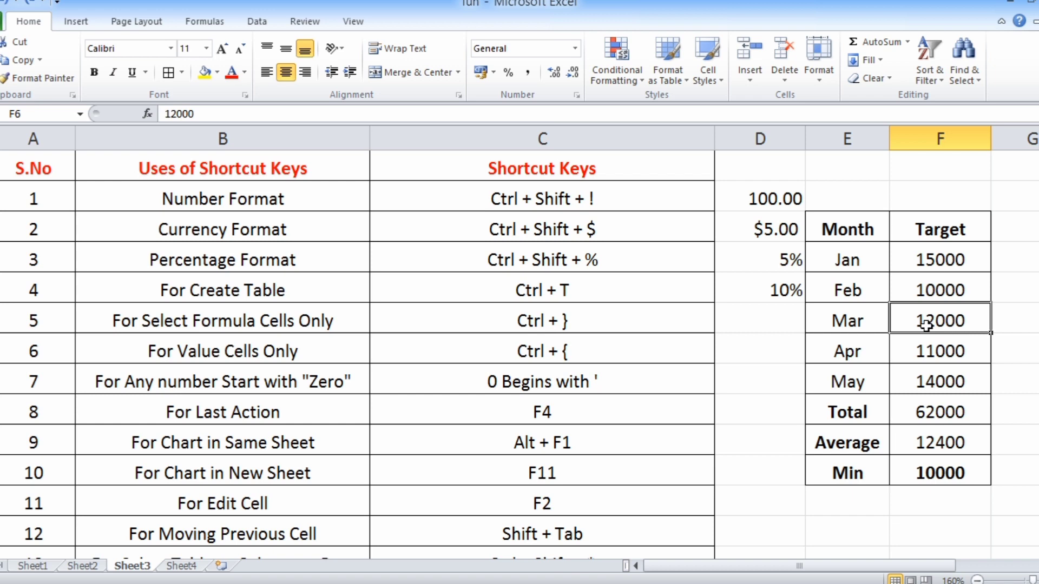
pyautogui.hotkey('ctrl', 'shift', ']')
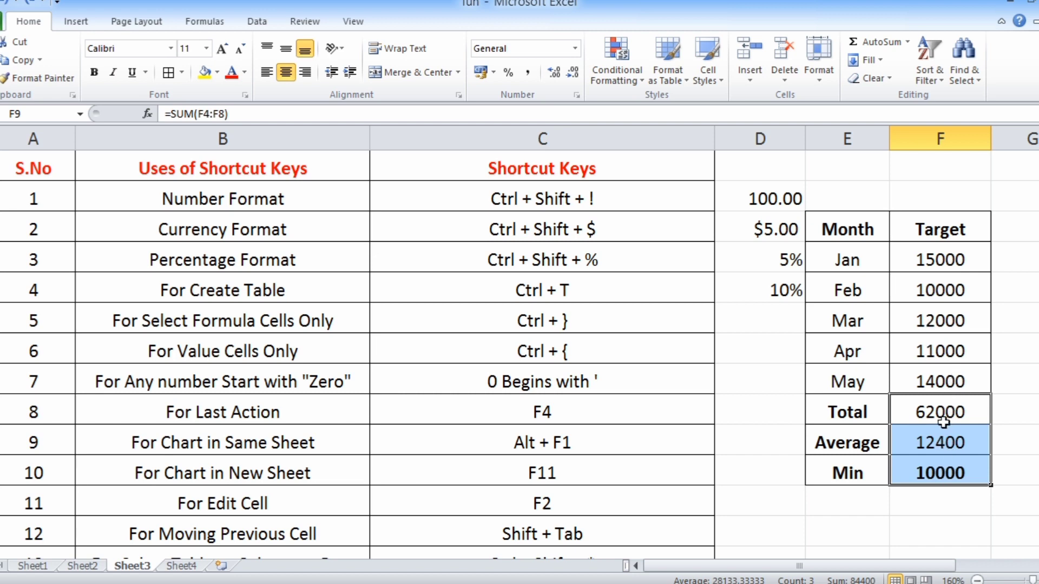
pyautogui.click(946, 451)
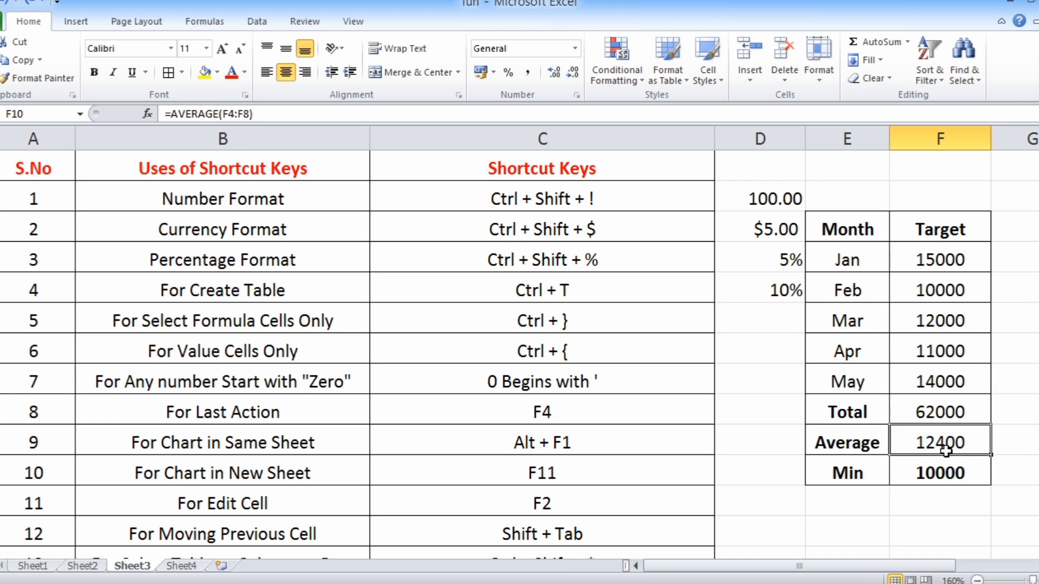
# Select only the value cells that the Average formula in F10 refers to.
pyautogui.click(162, 356)
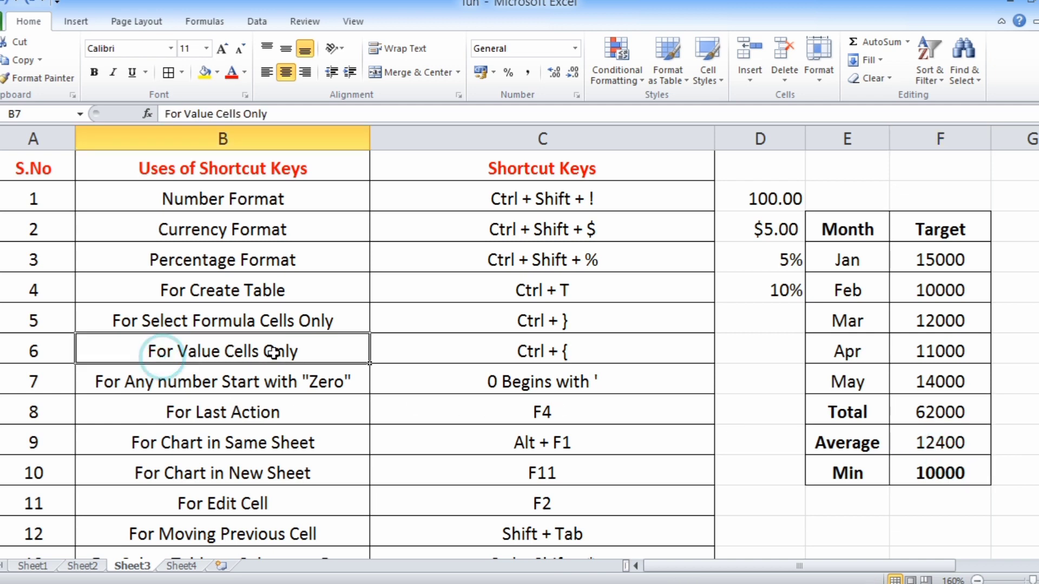
pyautogui.click(517, 353)
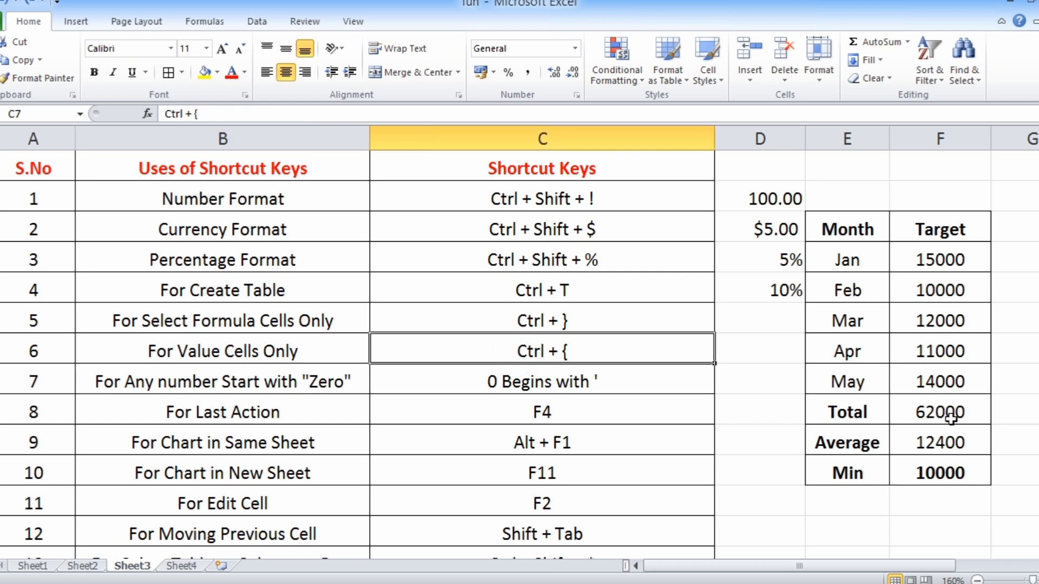
pyautogui.click(950, 442)
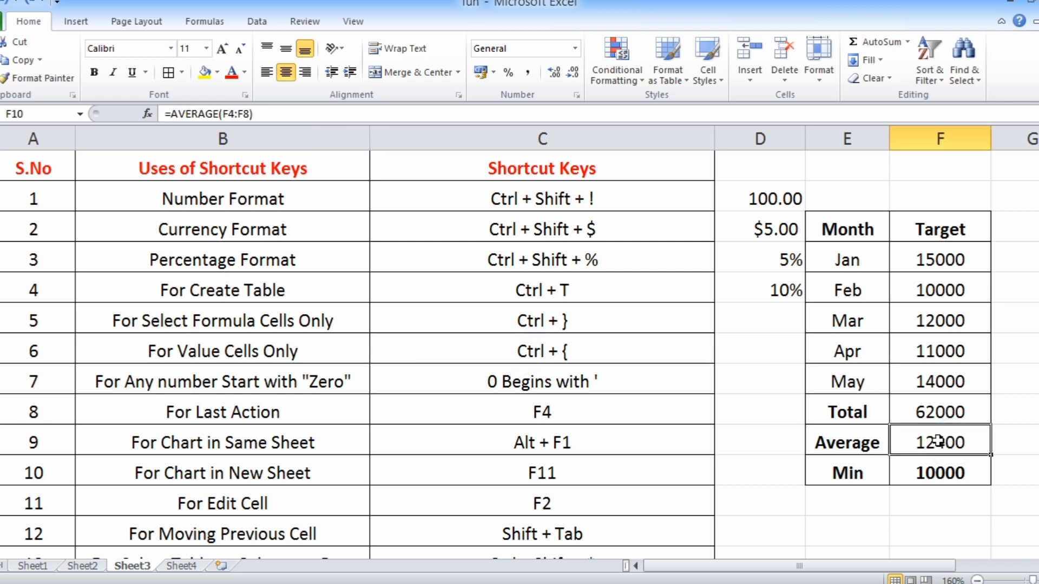
pyautogui.hotkey('ctrl', 'shift', '[')
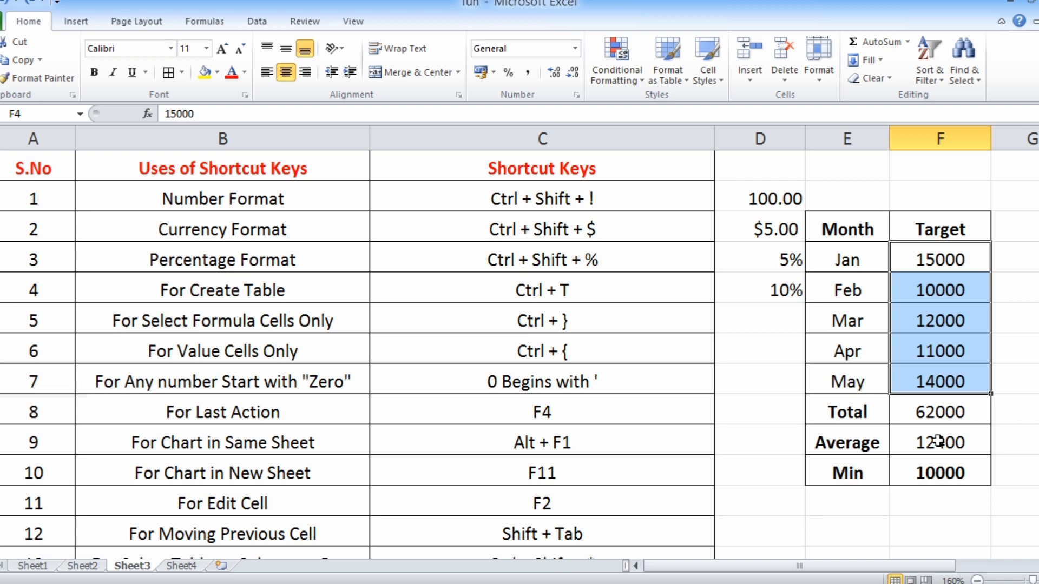
# Enter 0123 as a plain number in cell D8, beside the entry for numbers starting with zero.
pyautogui.click(139, 386)
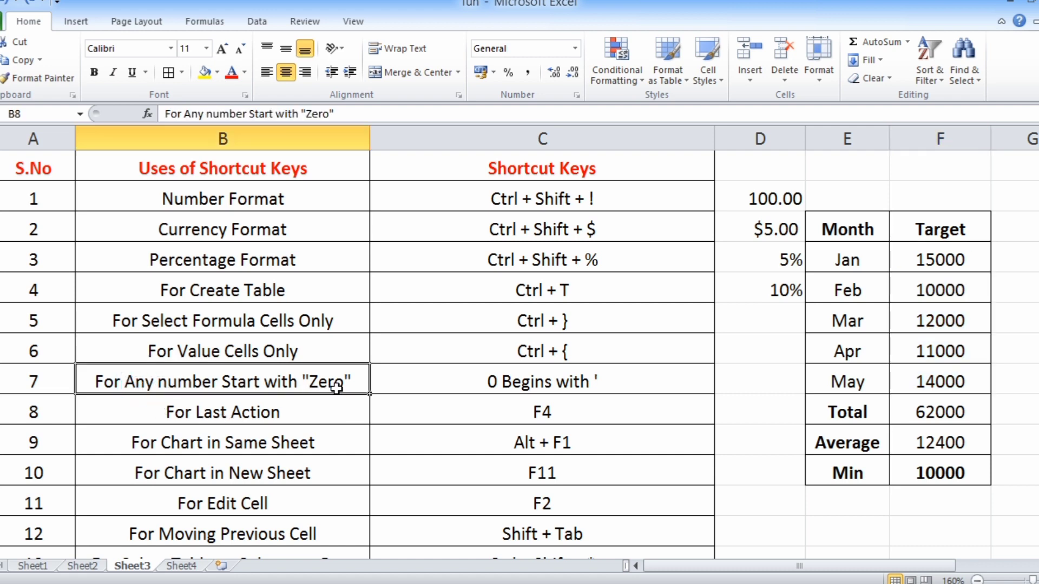
pyautogui.click(496, 385)
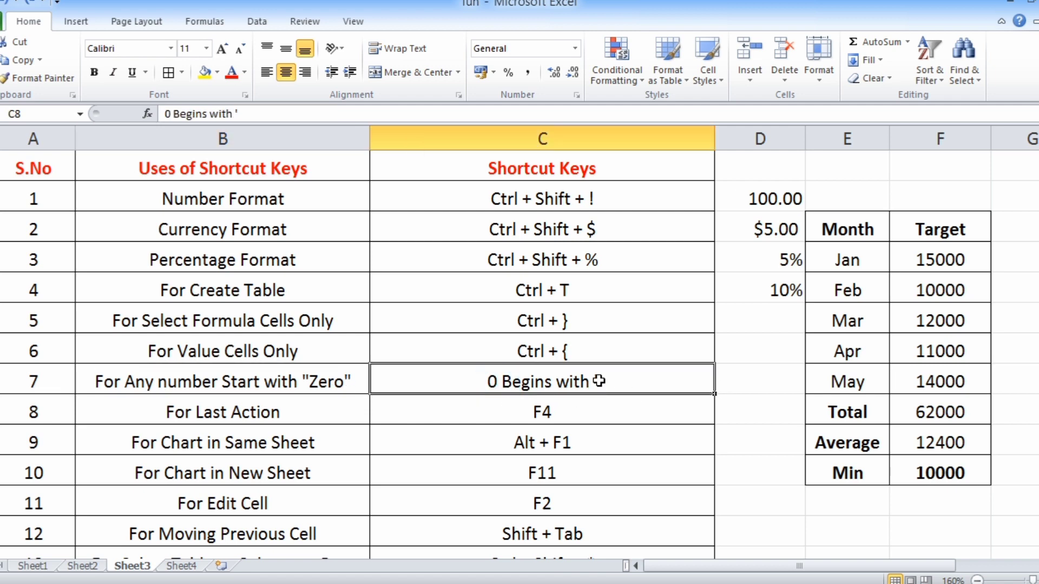
pyautogui.click(753, 384)
pyautogui.write('0')
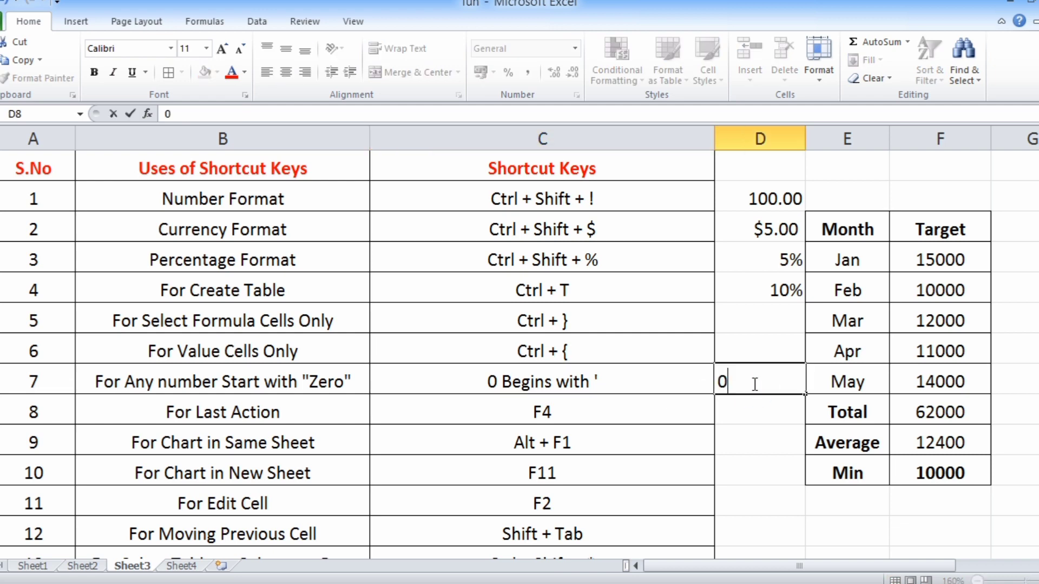
pyautogui.write('123')
pyautogui.press('Return')
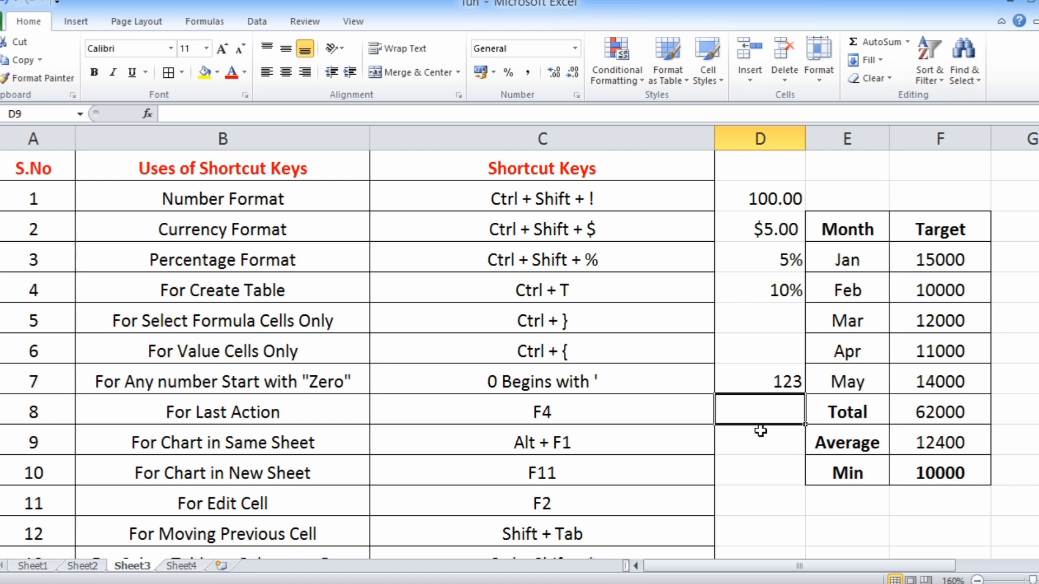
# Enter '0123 in cell D9 with a leading apostrophe to keep its leading zero.
pyautogui.write("'0")
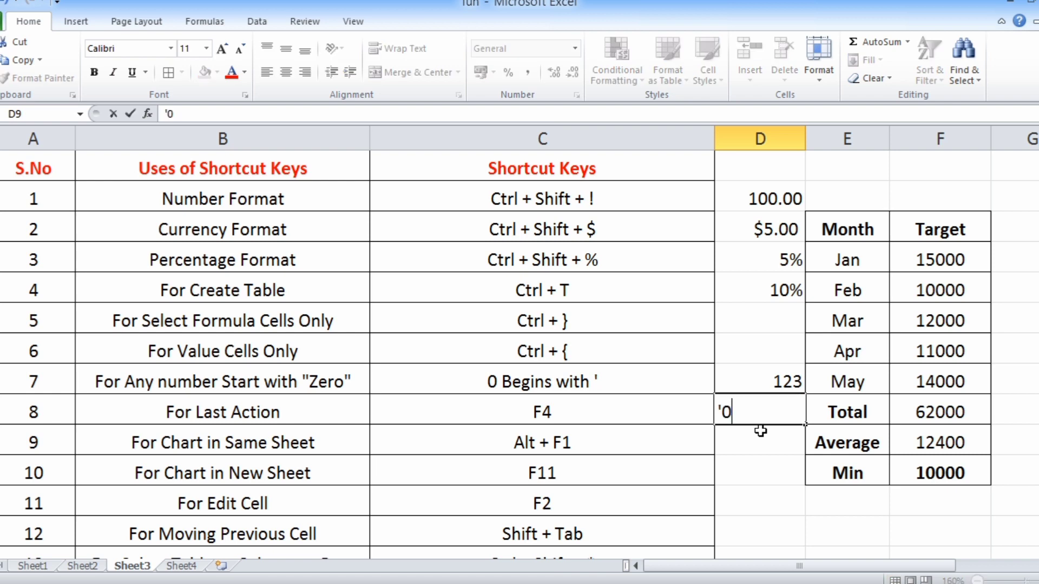
pyautogui.write('123')
pyautogui.press('Return')
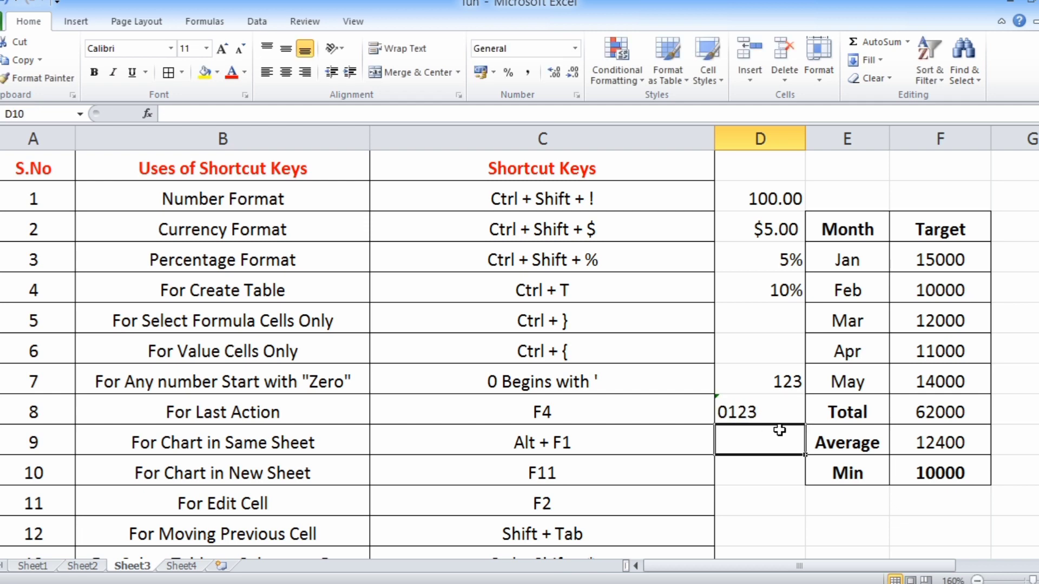
pyautogui.click(755, 414)
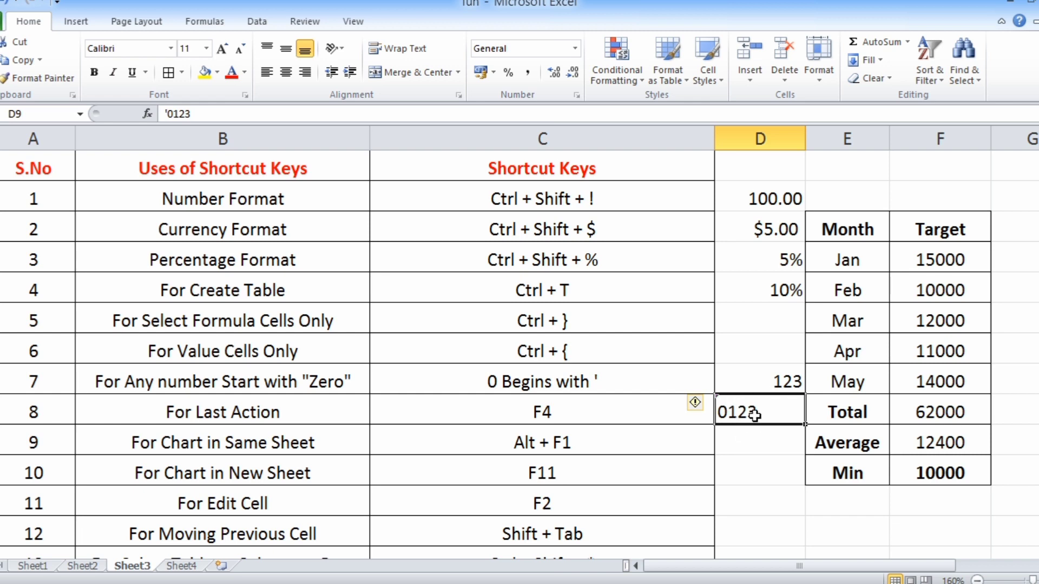
# Enter '0569 in cell D10 as a second number that keeps its leading zero.
pyautogui.click(757, 445)
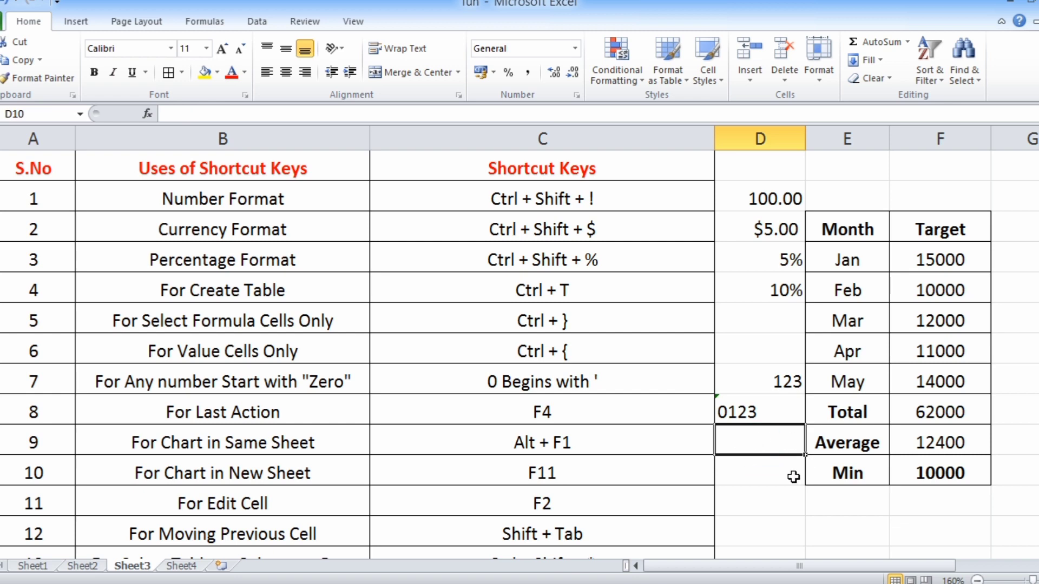
pyautogui.write("'")
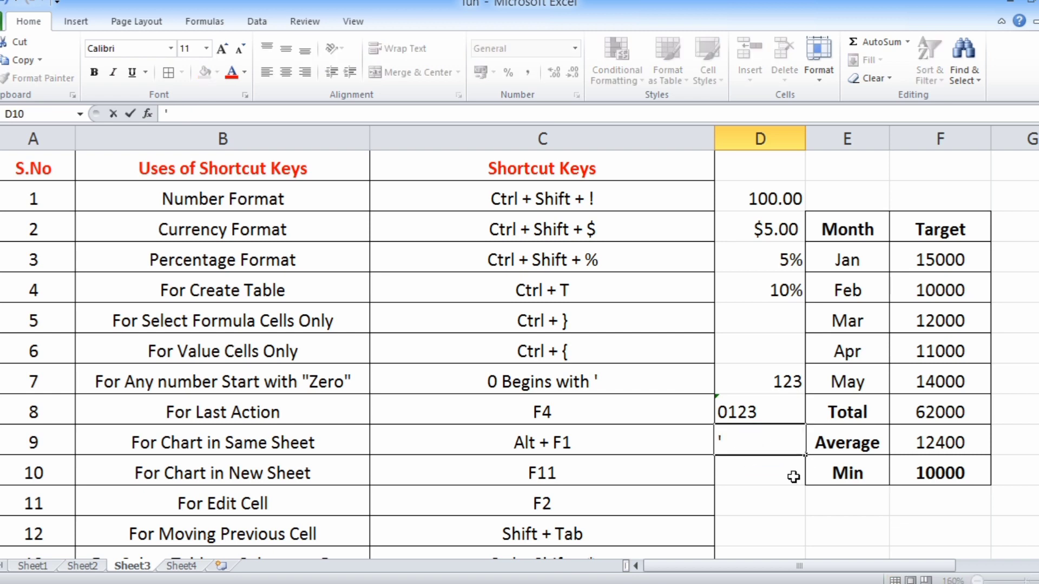
pyautogui.write('0569')
pyautogui.press('Return')
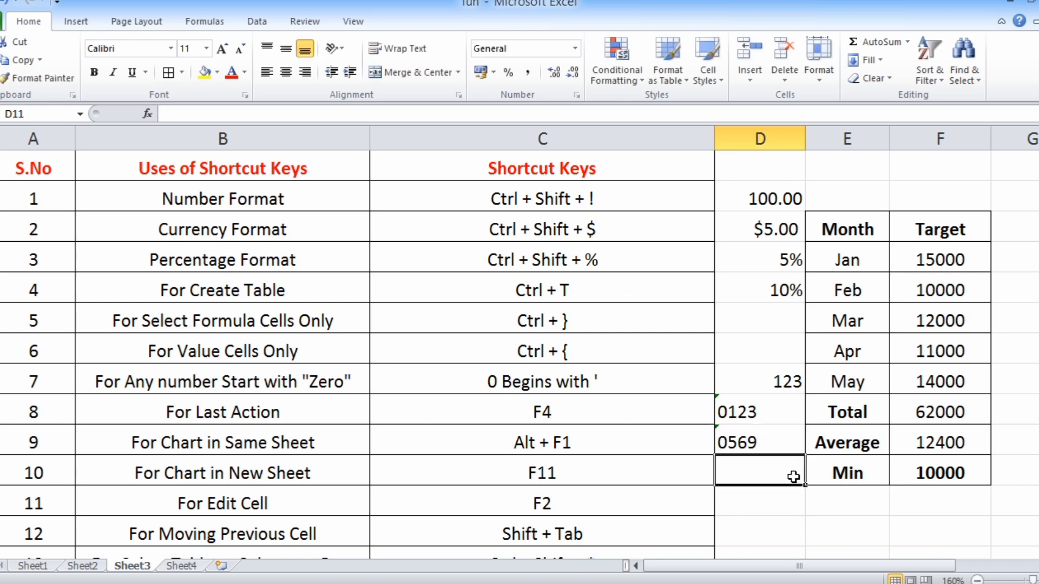
pyautogui.click(747, 444)
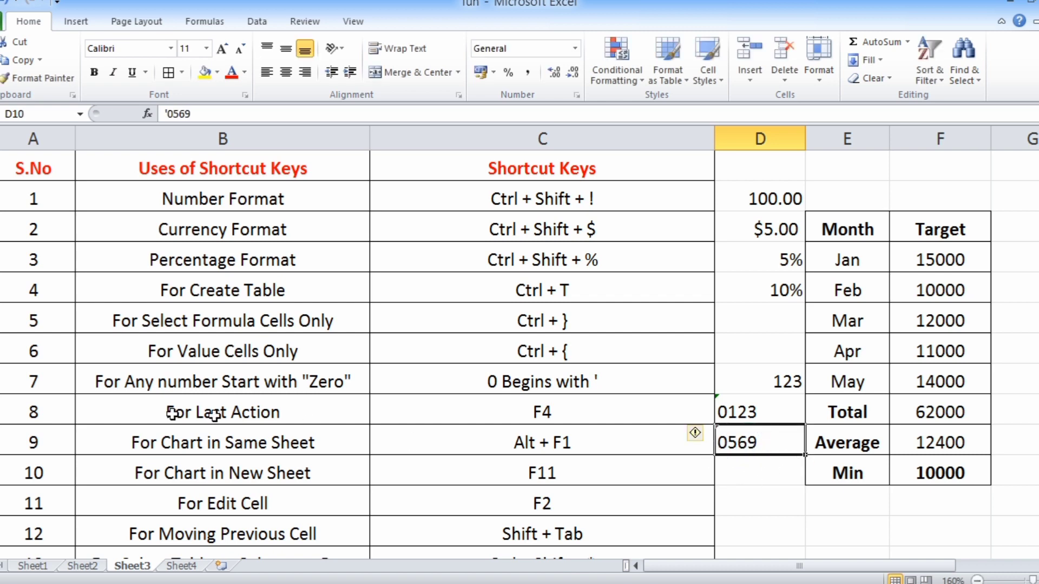
pyautogui.click(511, 384)
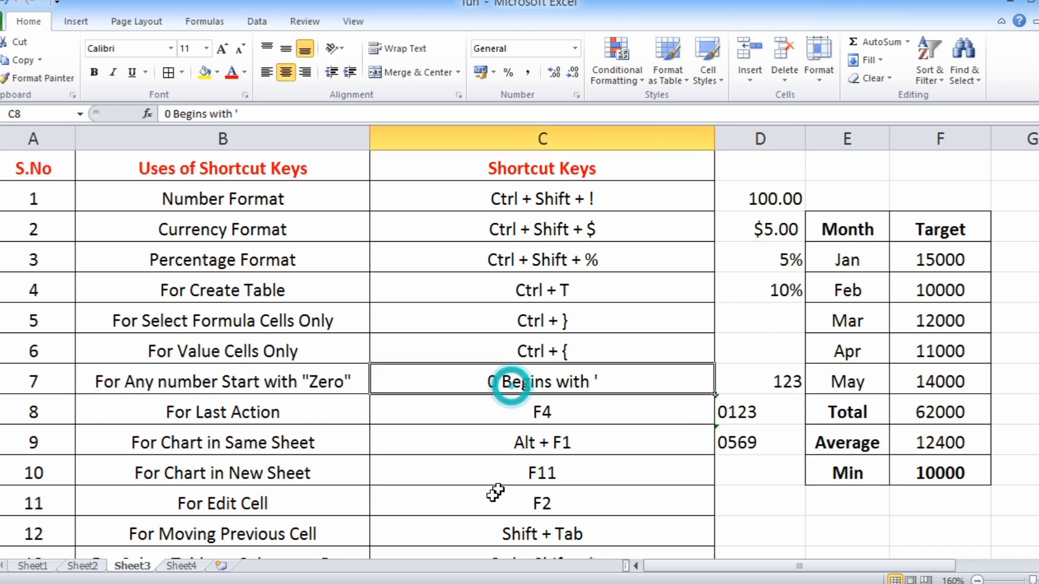
pyautogui.click(199, 419)
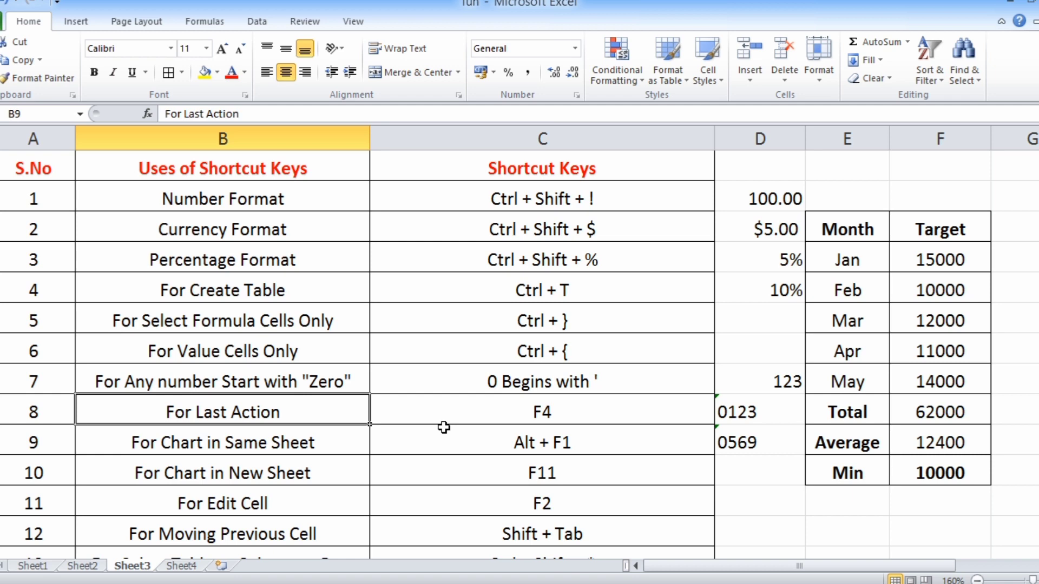
# Colour the Jan target in F4 red and repeat that font colour on the Mar and May targets in F6 and F8.
pyautogui.click(957, 262)
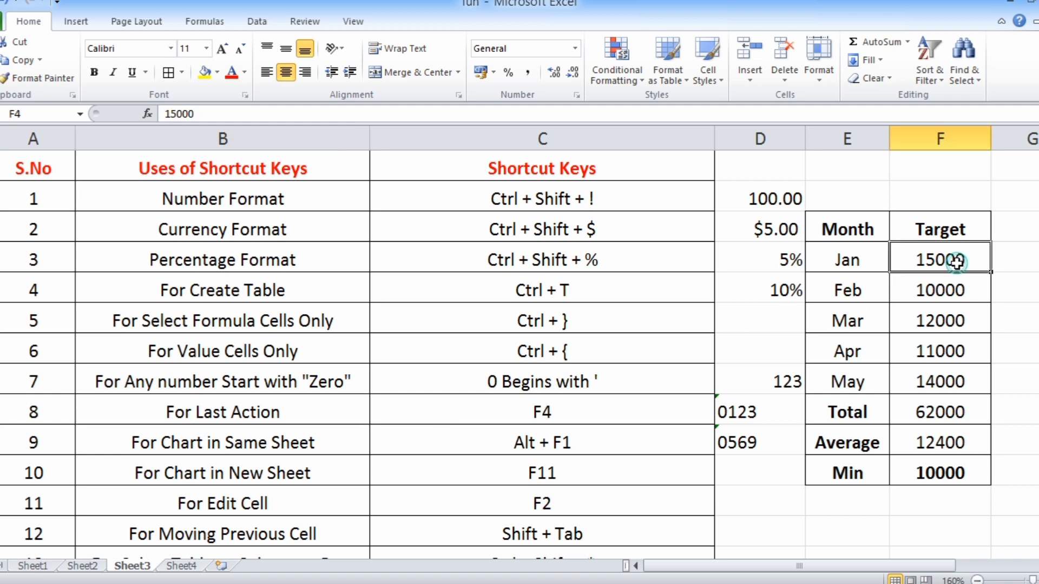
pyautogui.click(243, 74)
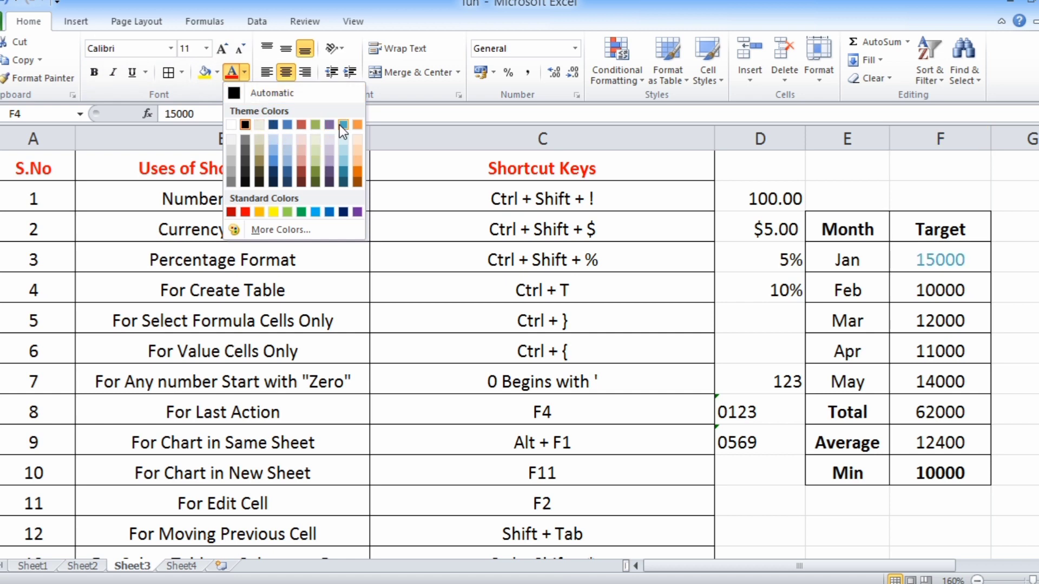
pyautogui.click(245, 210)
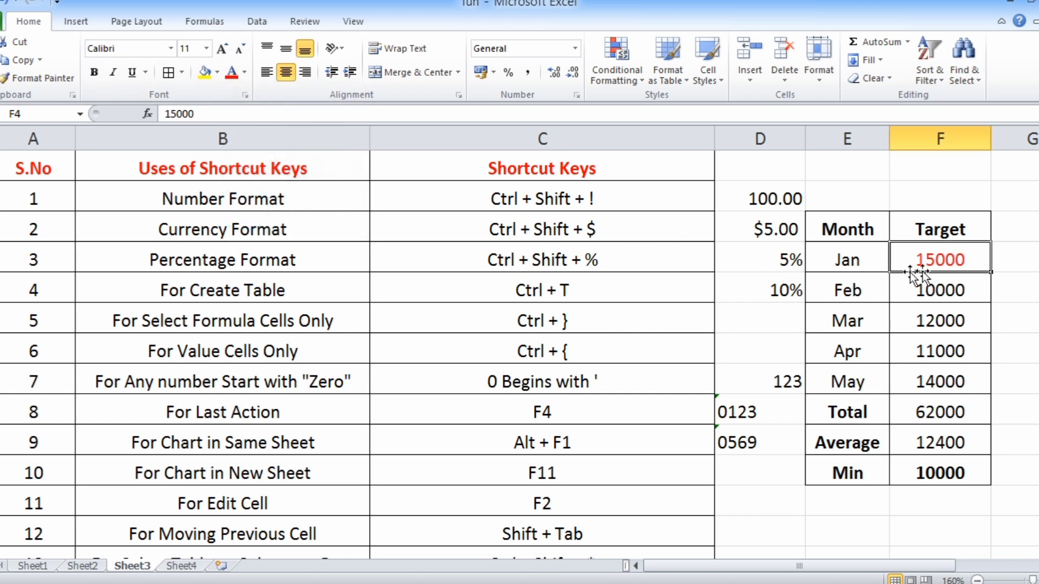
pyautogui.click(950, 324)
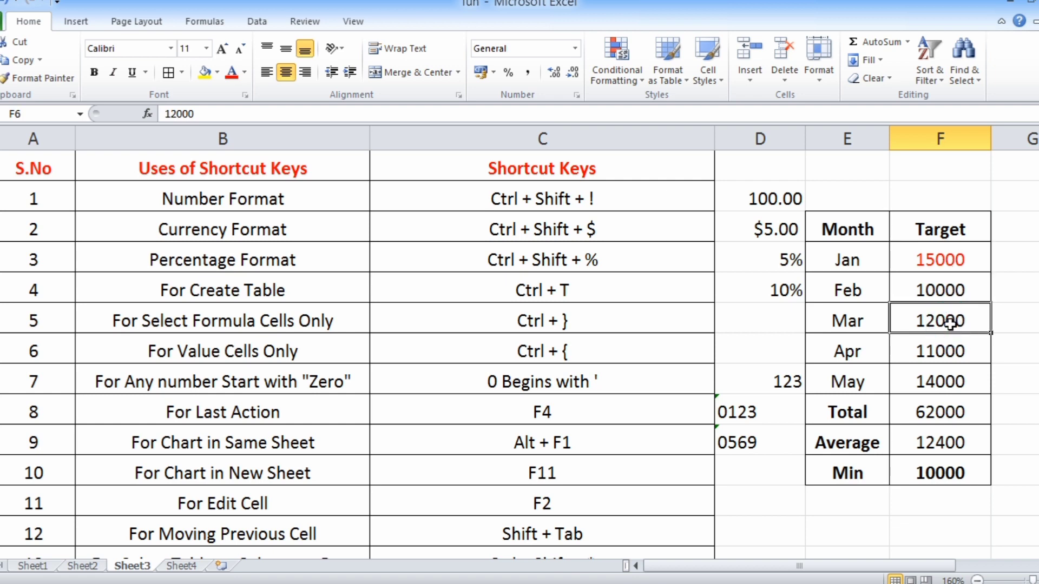
pyautogui.press('F4')
pyautogui.click(951, 385)
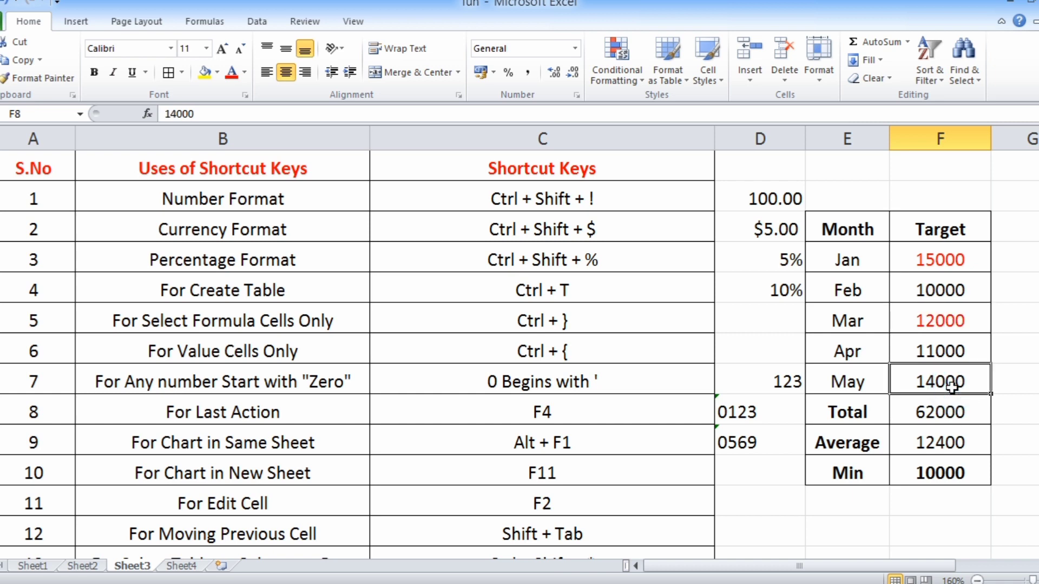
pyautogui.press('F4')
# Fill the Jan cell E4 with yellow and repeat the fill on the Mar cell E6.
pyautogui.click(846, 261)
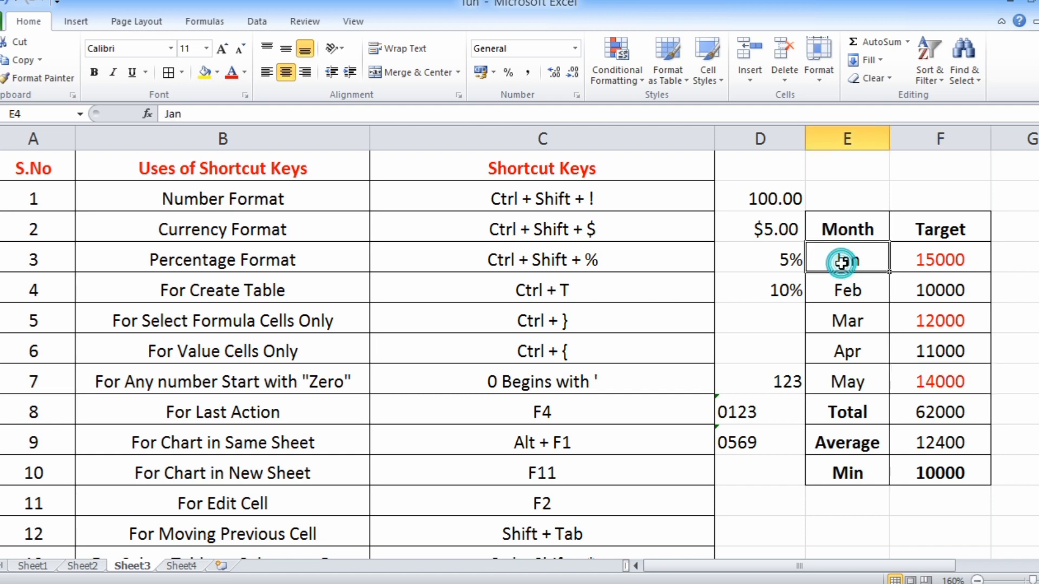
pyautogui.click(217, 73)
pyautogui.click(244, 191)
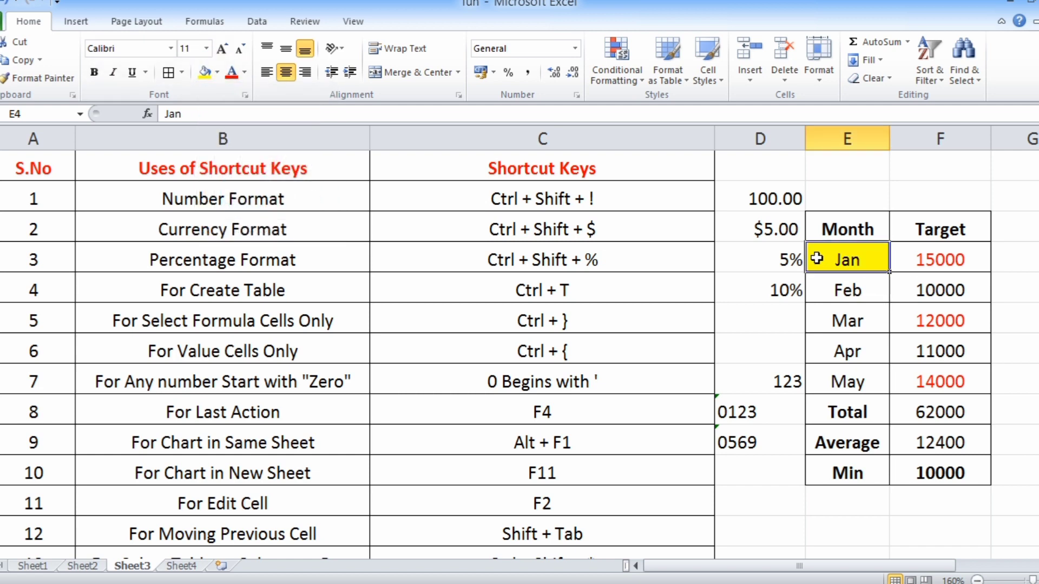
pyautogui.click(849, 320)
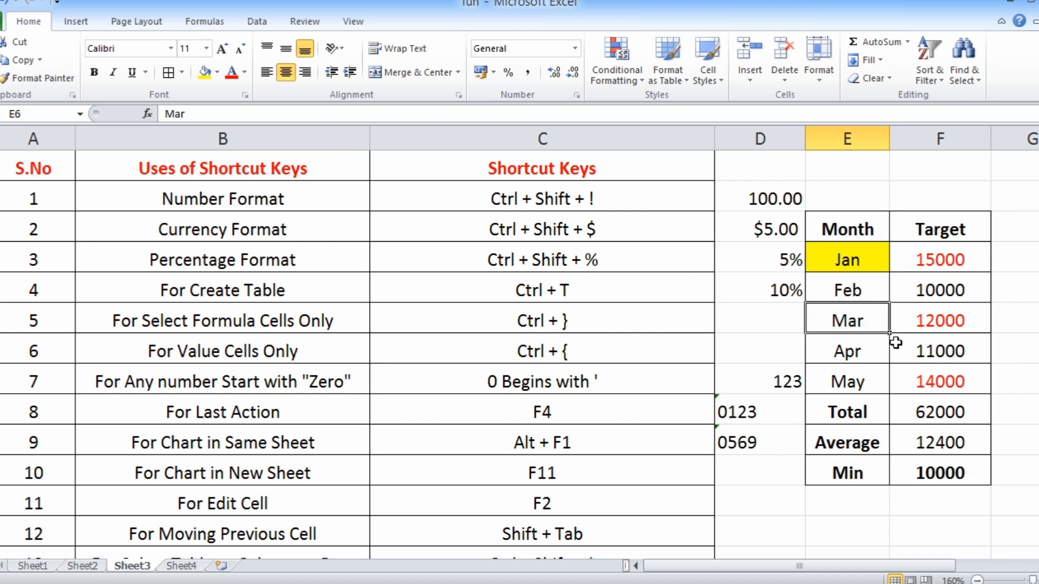
pyautogui.press('F4')
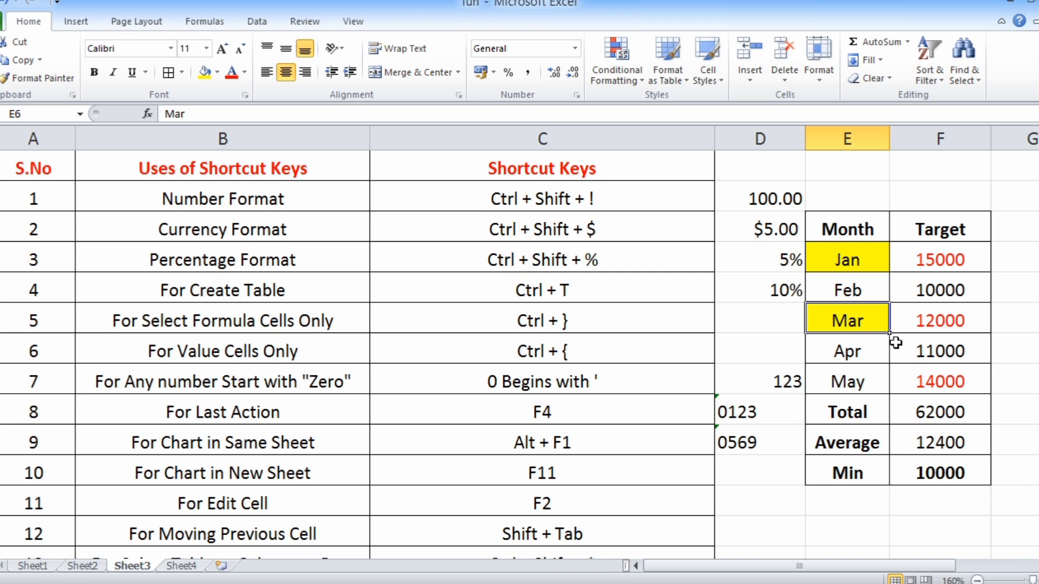
# Make the May label in E8 and the Total value in F9 bold.
pyautogui.click(845, 388)
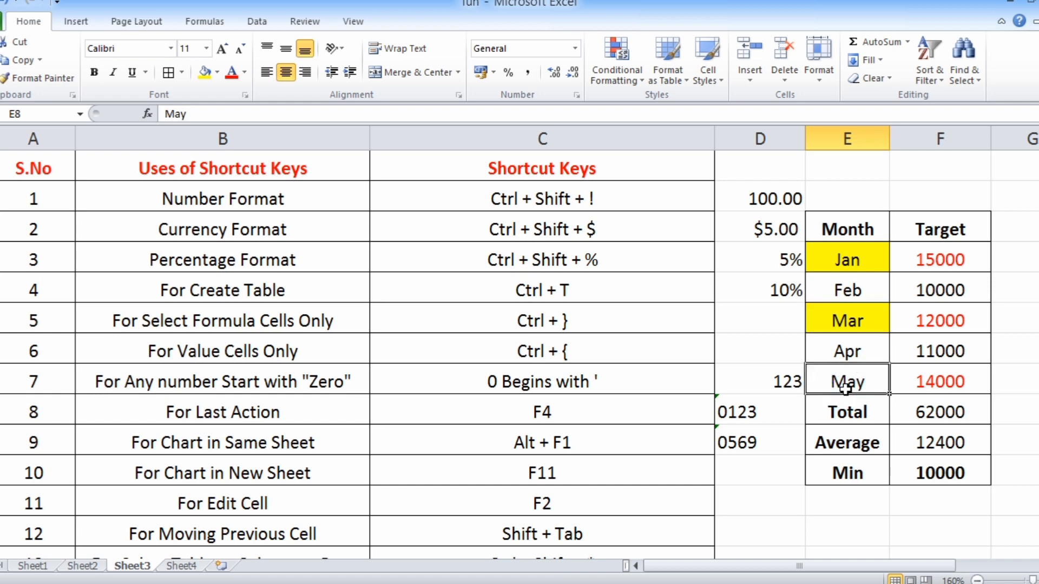
pyautogui.hotkey('ctrl', 'b')
pyautogui.click(965, 417)
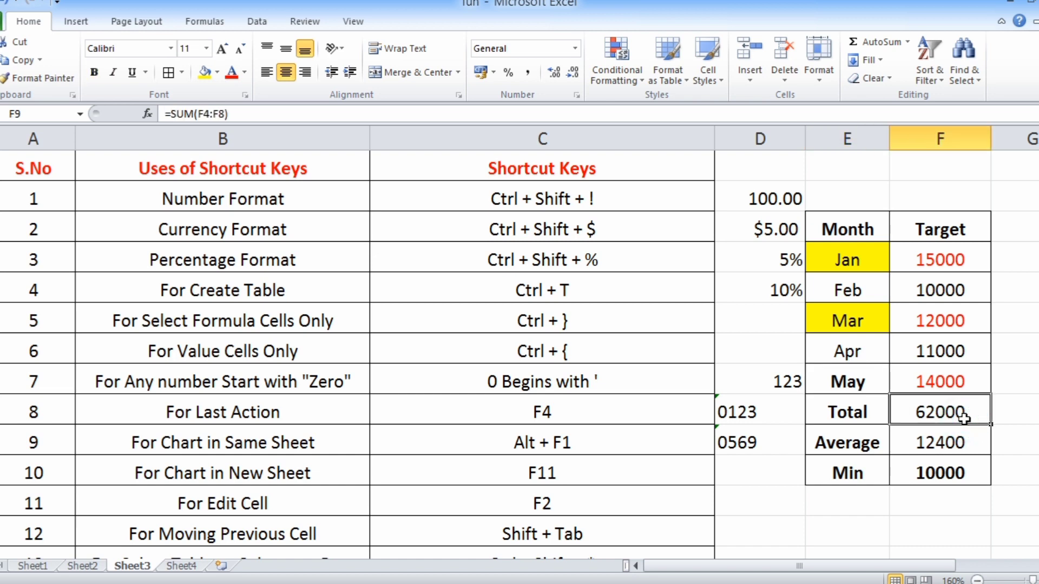
pyautogui.hotkey('ctrl', 'b')
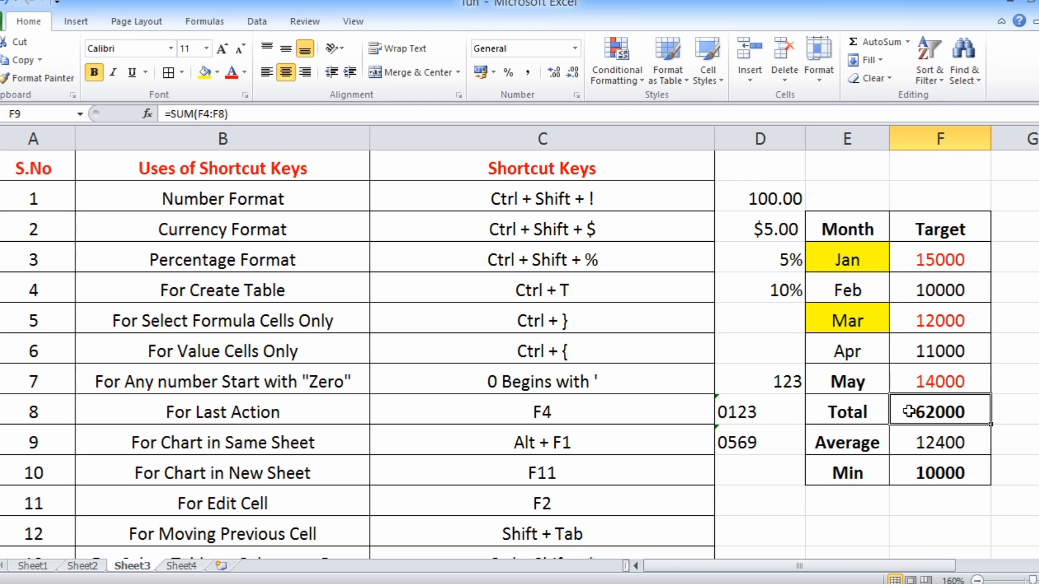
pyautogui.click(175, 417)
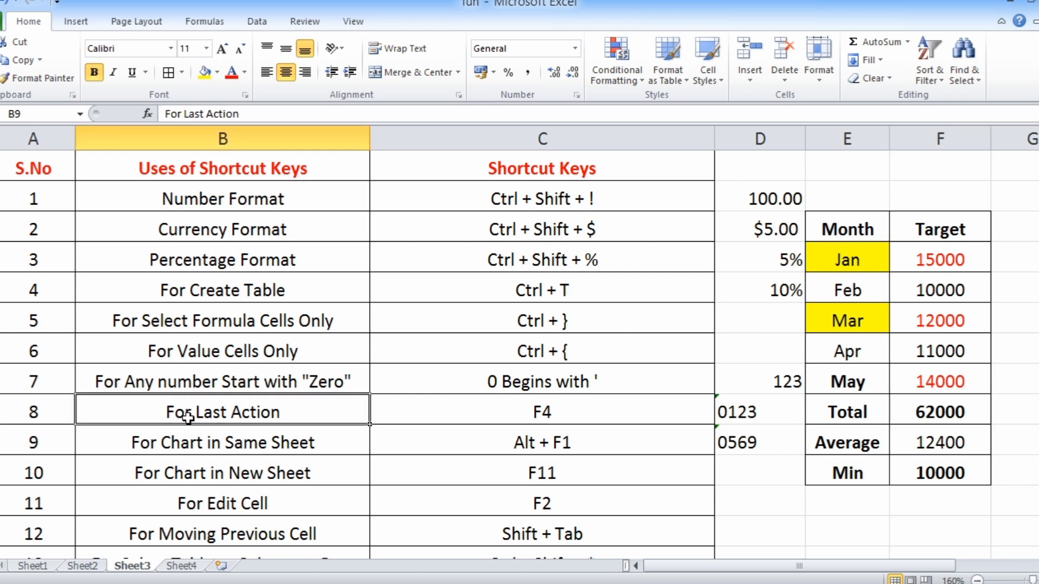
pyautogui.click(503, 417)
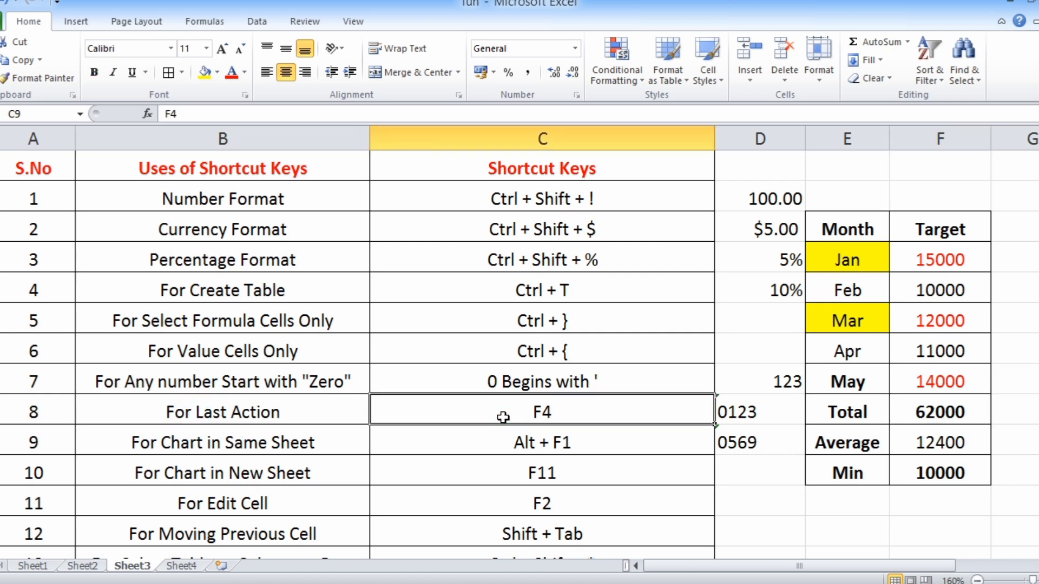
# Insert a column chart of the Month and Target table E3:F11 on the same sheet, and delete it.
pyautogui.scroll(-1, 503, 417)
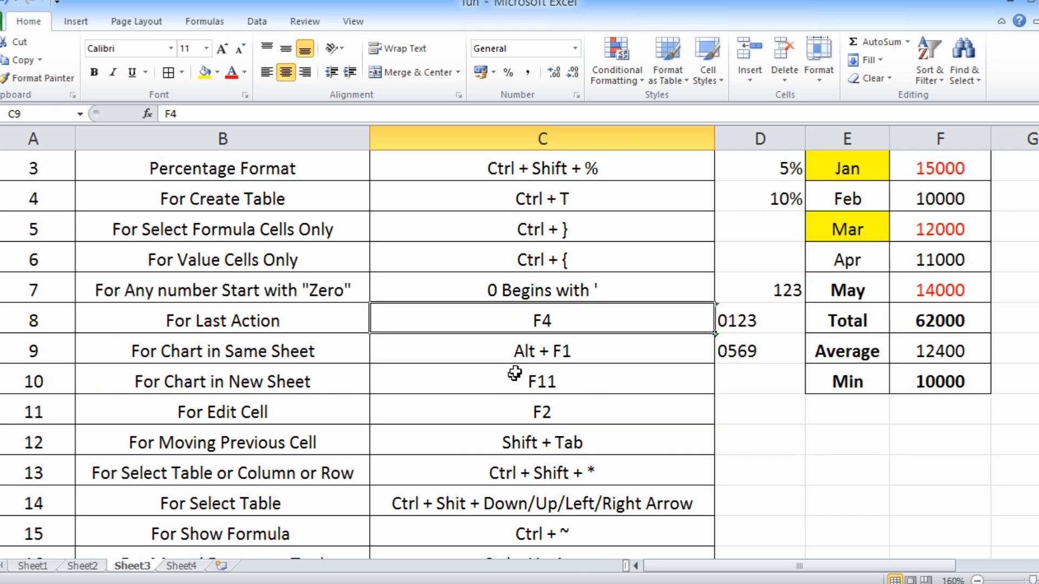
pyautogui.click(167, 352)
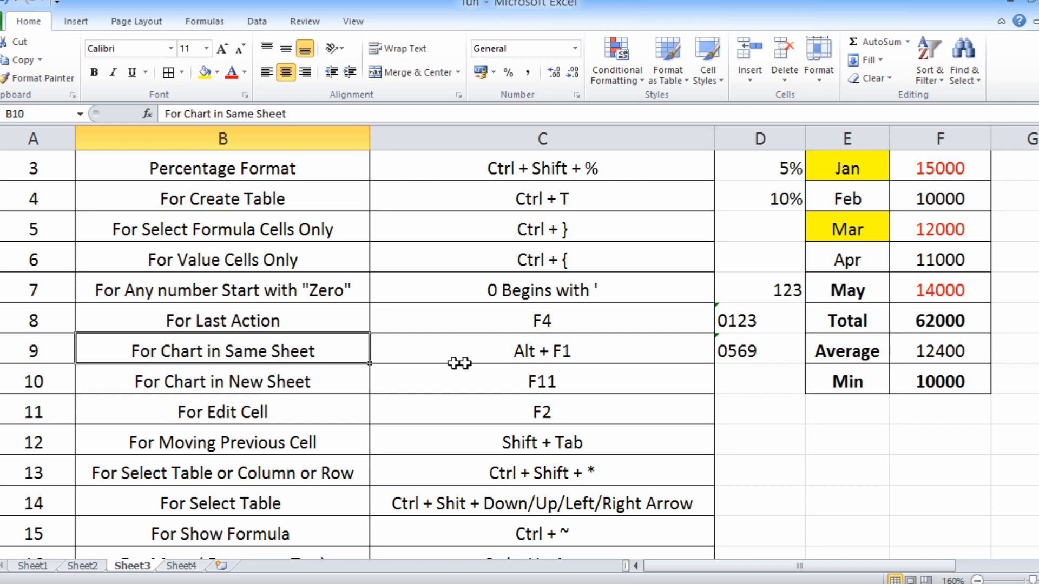
pyautogui.click(514, 352)
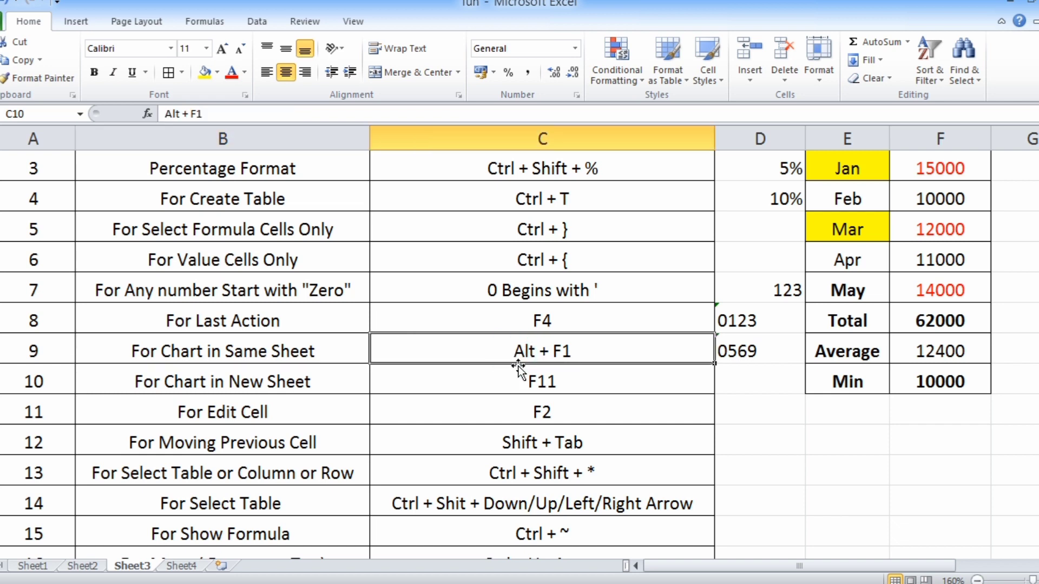
pyautogui.scroll(1, 518, 365)
pyautogui.moveTo(845, 224); pyautogui.dragTo(956, 469)
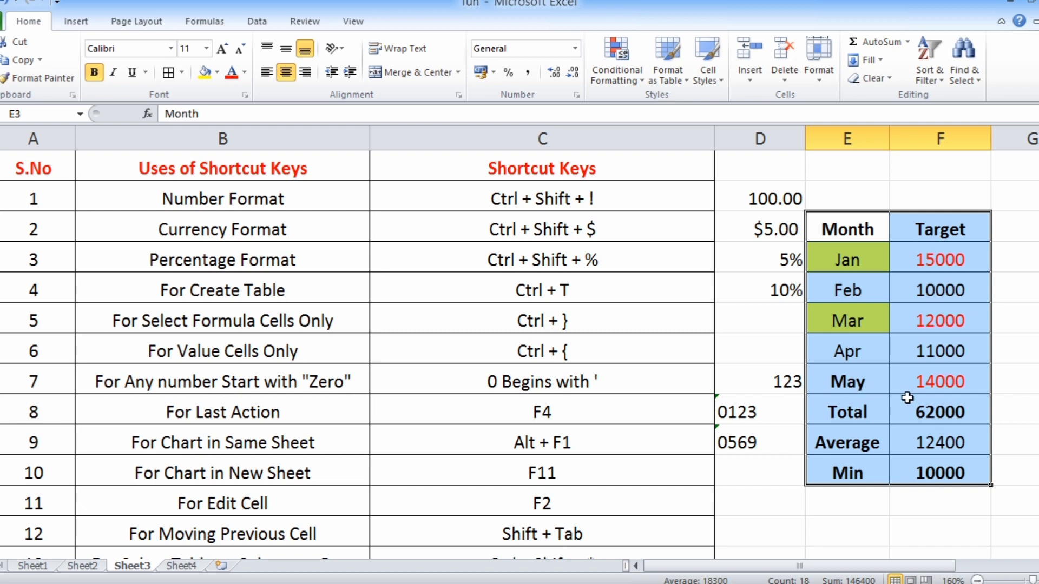
pyautogui.hotkey('alt', 'F1')
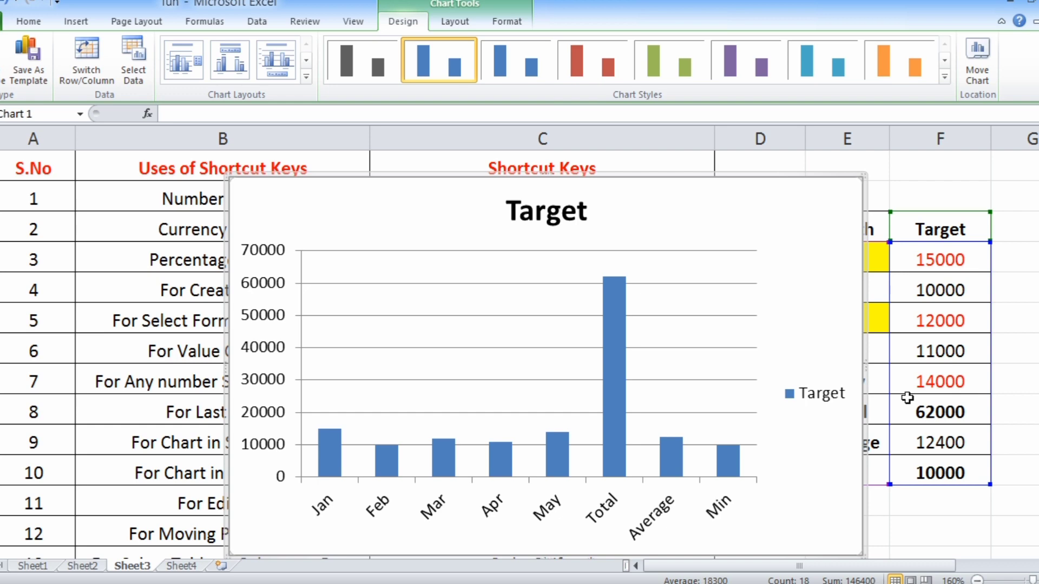
pyautogui.press('Delete')
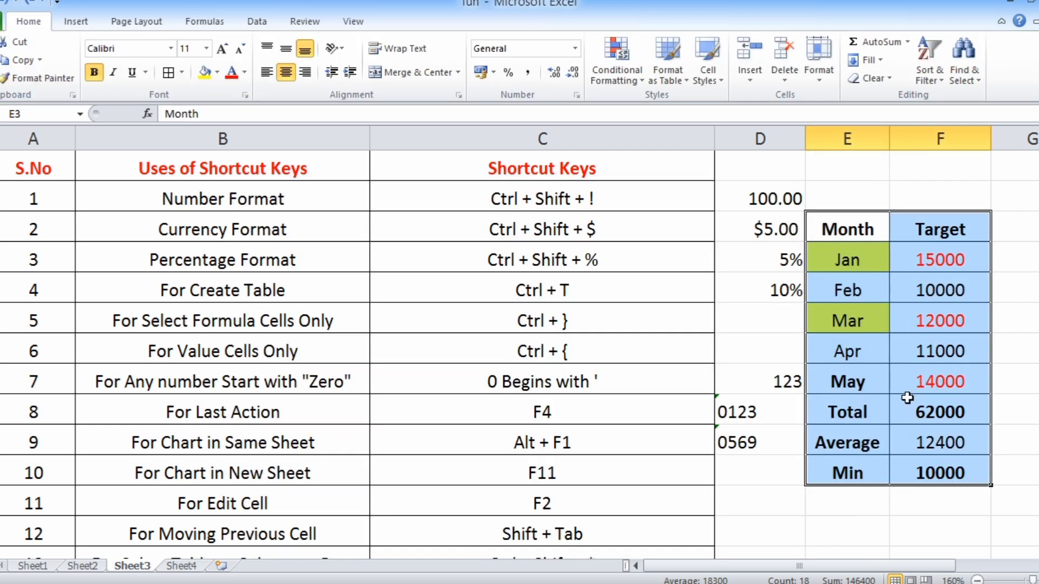
# Create a column chart of the Month and Target table E3:F11 on a new chart sheet, and return to Sheet3.
pyautogui.scroll(-2, 60, 181)
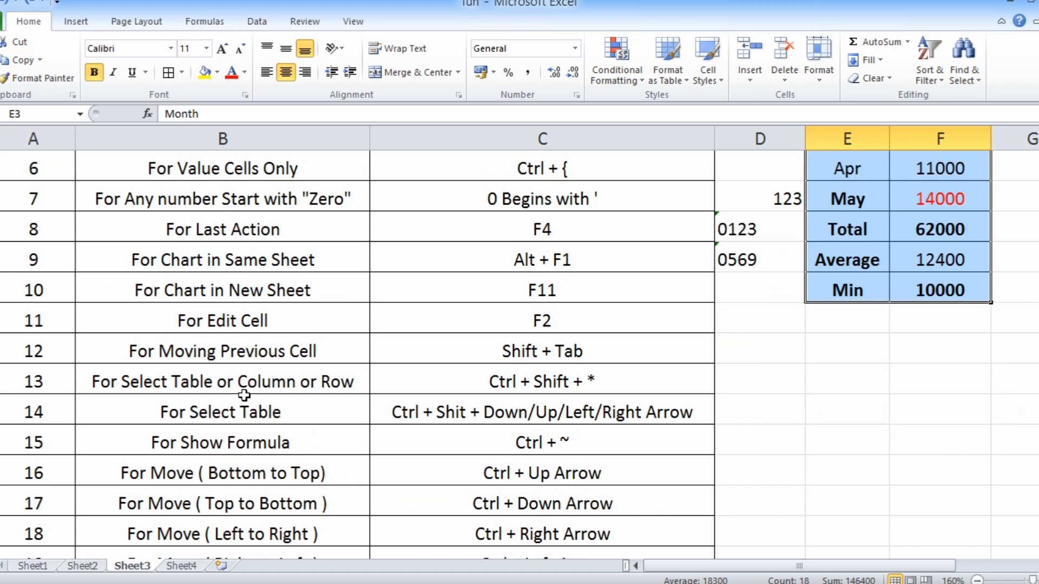
pyautogui.click(171, 294)
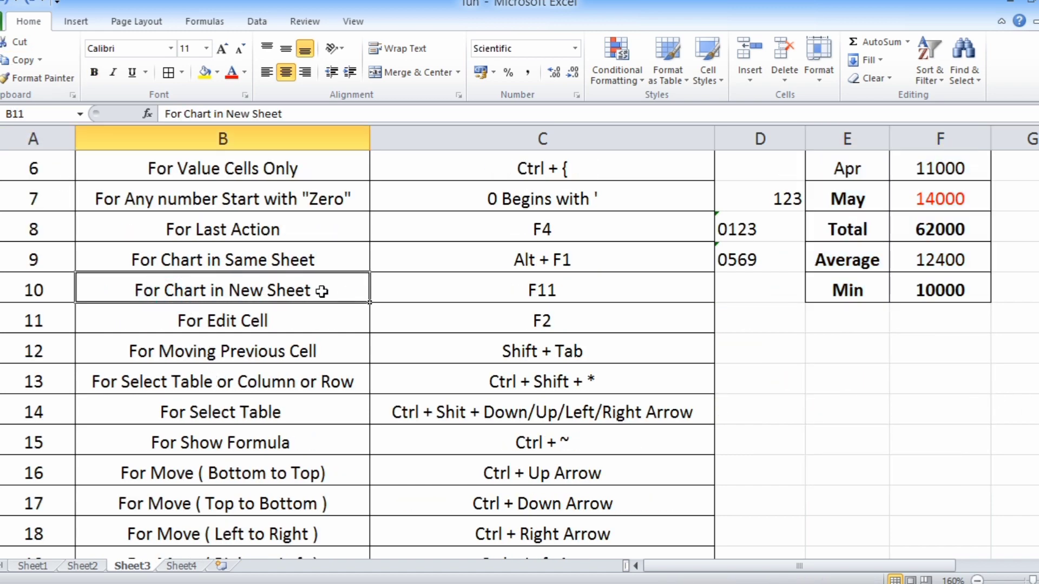
pyautogui.click(513, 293)
pyautogui.scroll(2, 530, 302)
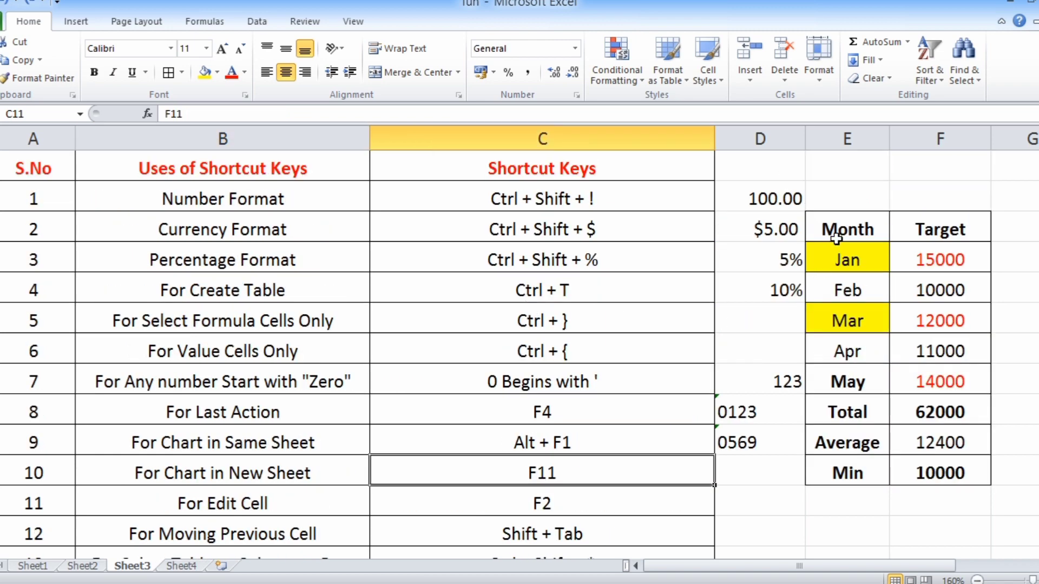
pyautogui.moveTo(835, 238); pyautogui.dragTo(947, 472)
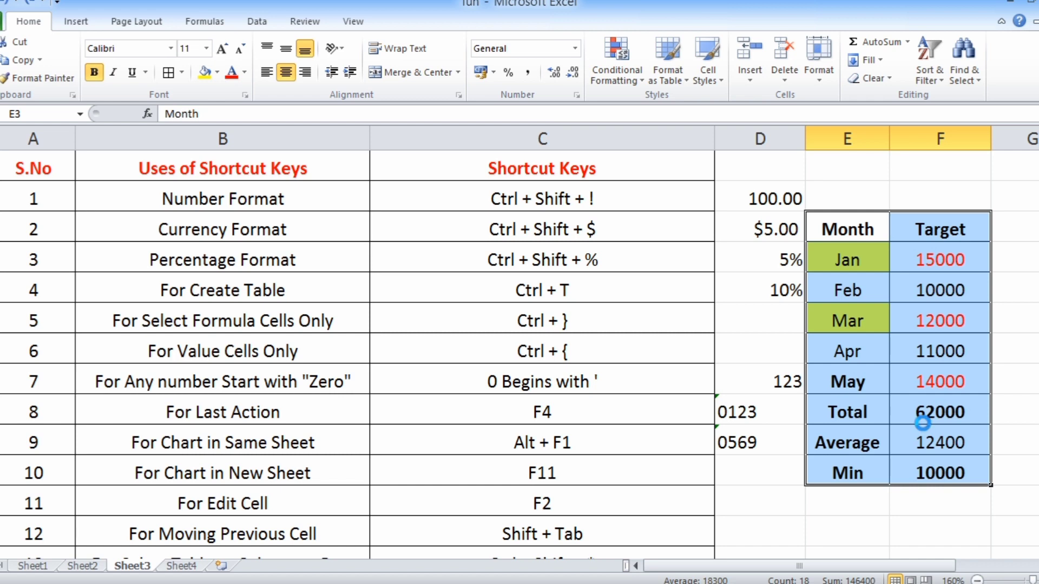
pyautogui.press('F11')
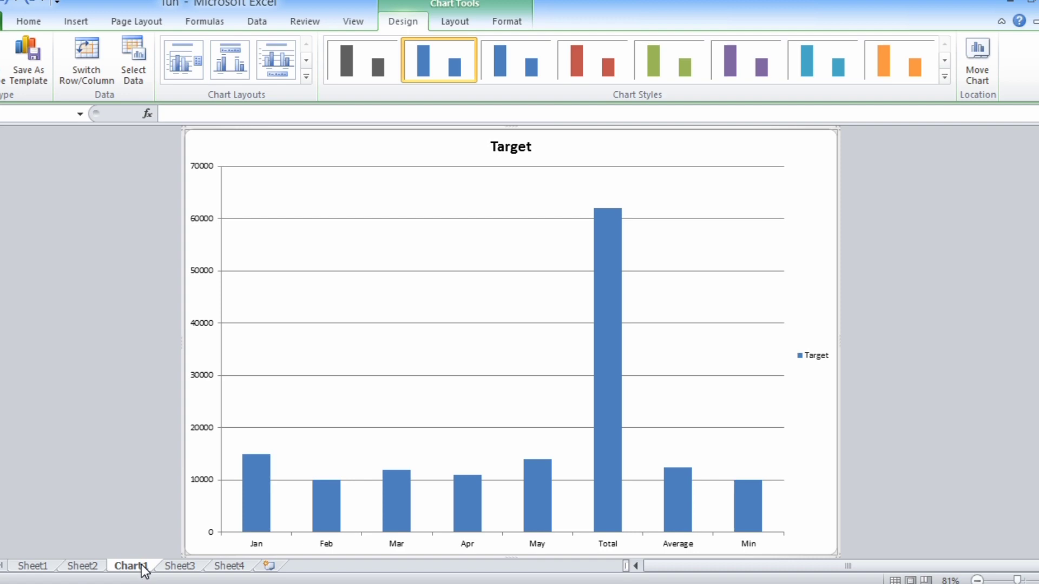
pyautogui.click(180, 566)
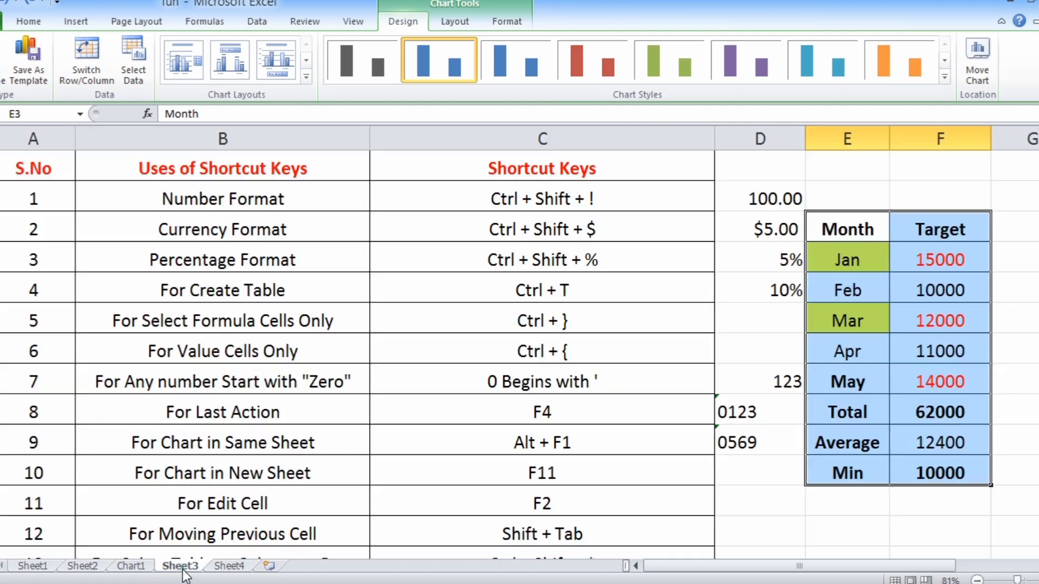
# Edit the Target header in cell F3 to read "Target Value".
pyautogui.scroll(-1, 294, 428)
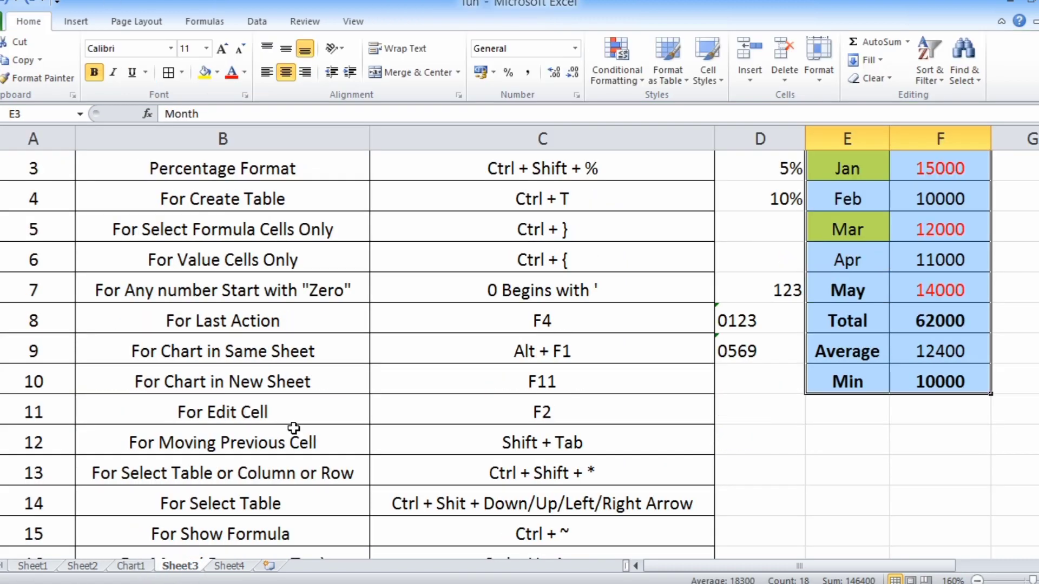
pyautogui.scroll(-1, 294, 428)
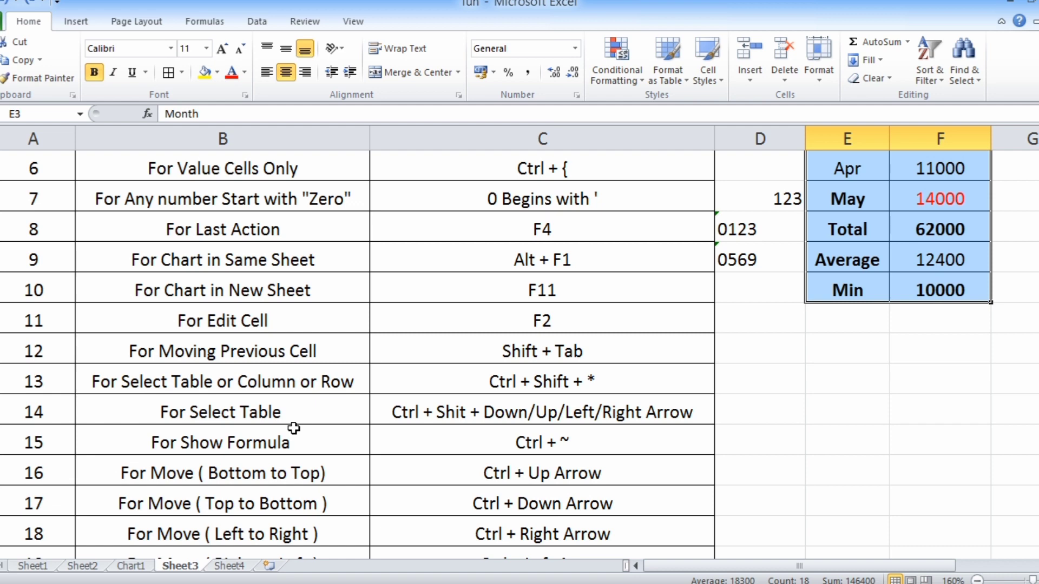
pyautogui.click(220, 318)
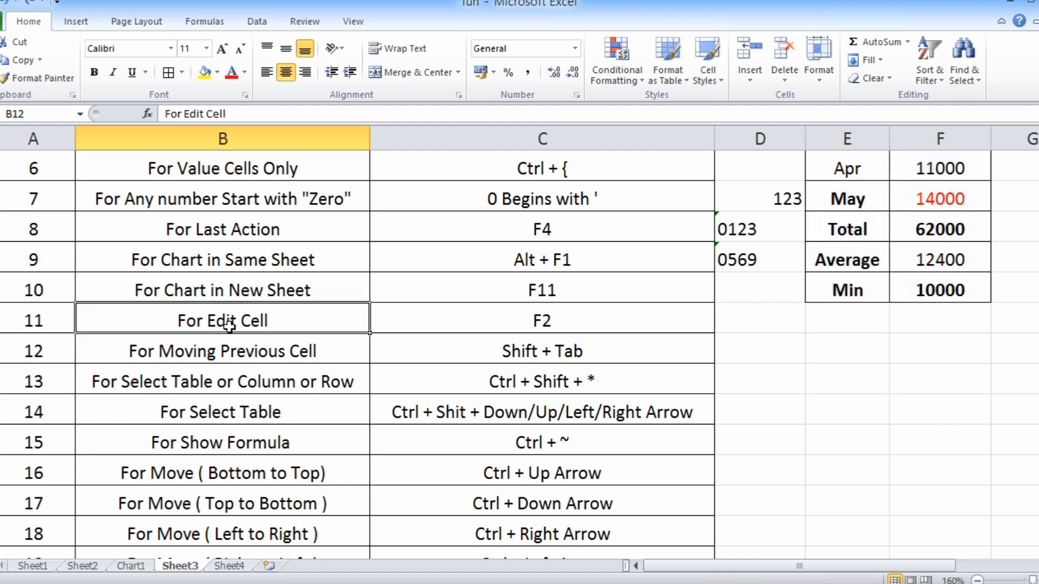
pyautogui.click(519, 321)
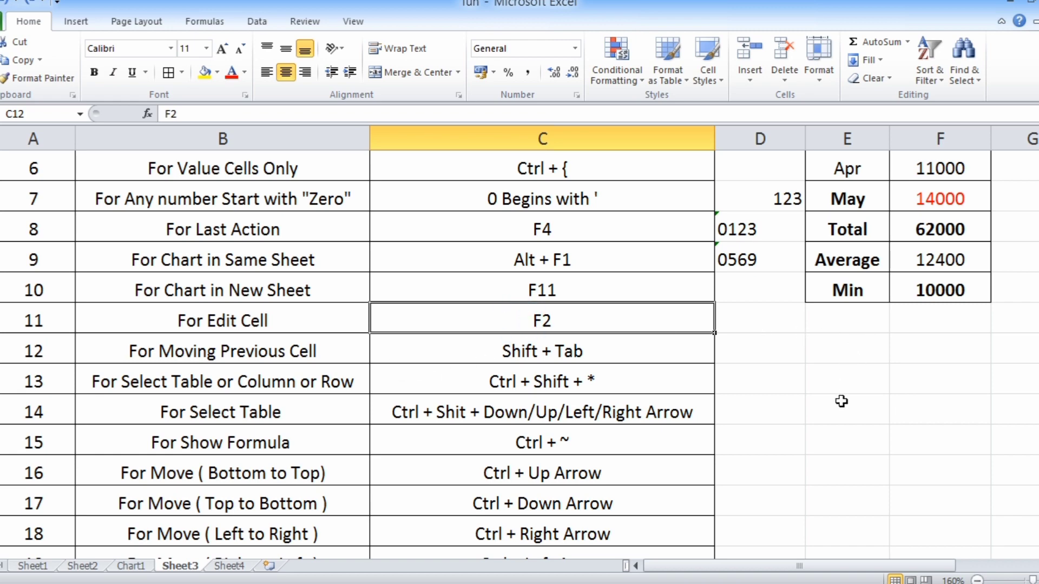
pyautogui.scroll(2, 841, 401)
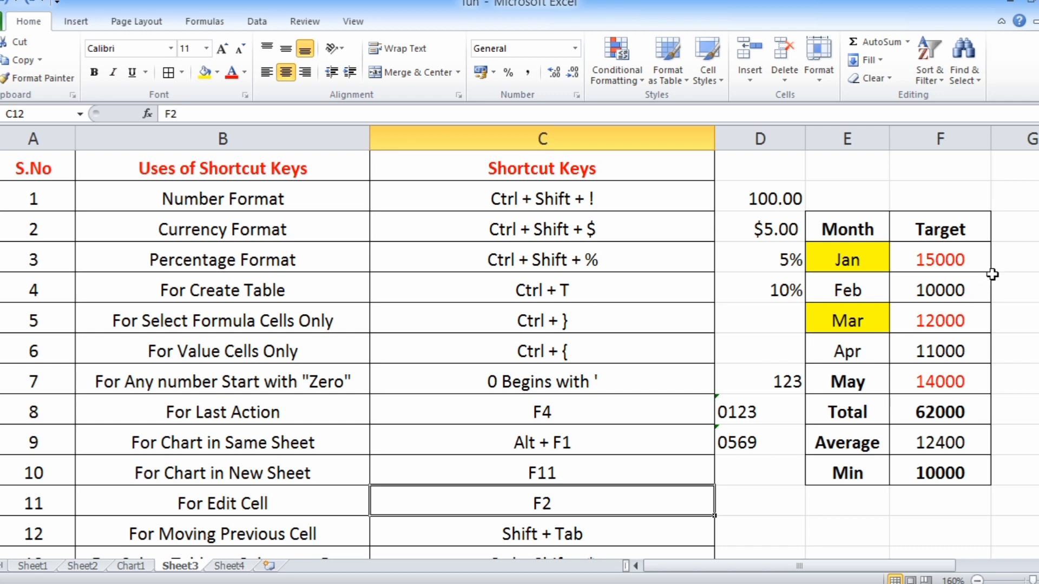
pyautogui.click(981, 232)
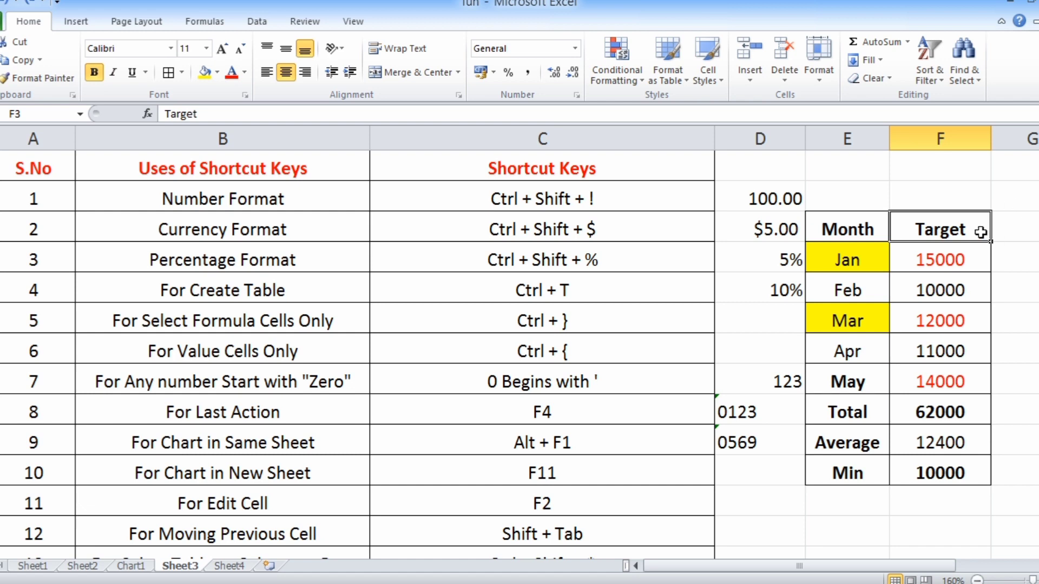
pyautogui.press('F2')
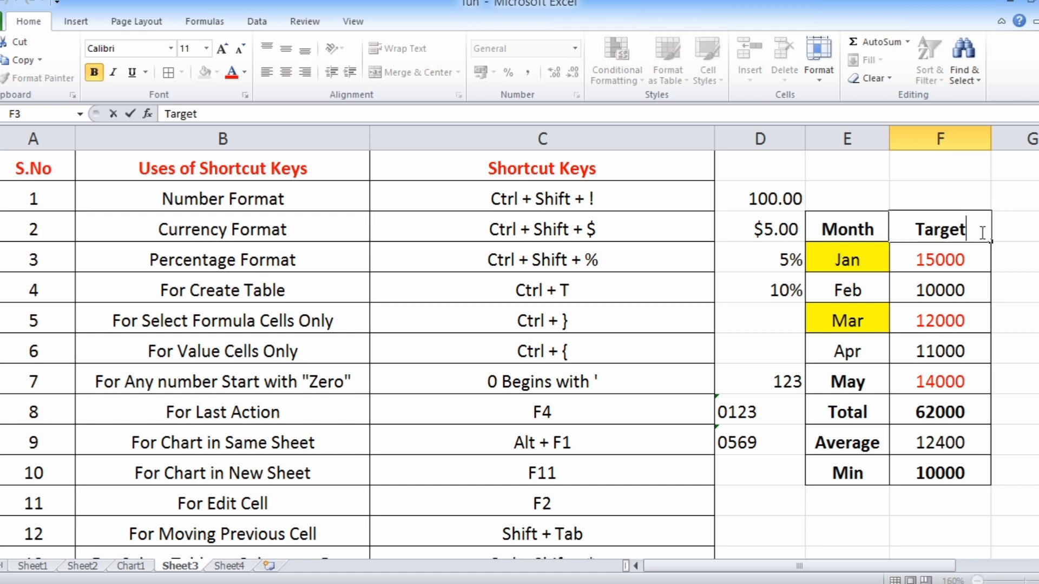
pyautogui.write('Va')
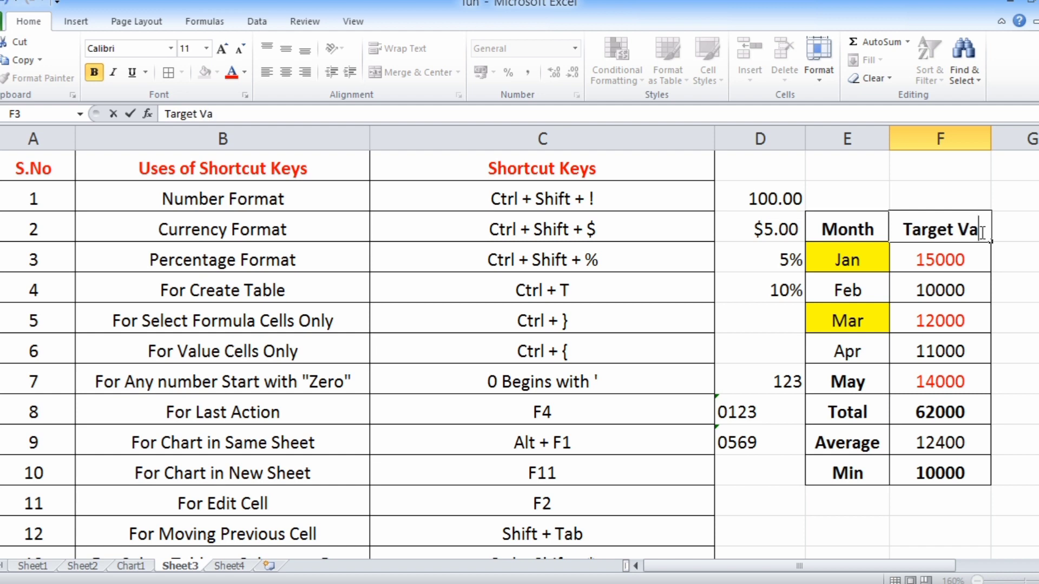
pyautogui.write('lue')
pyautogui.press('Return')
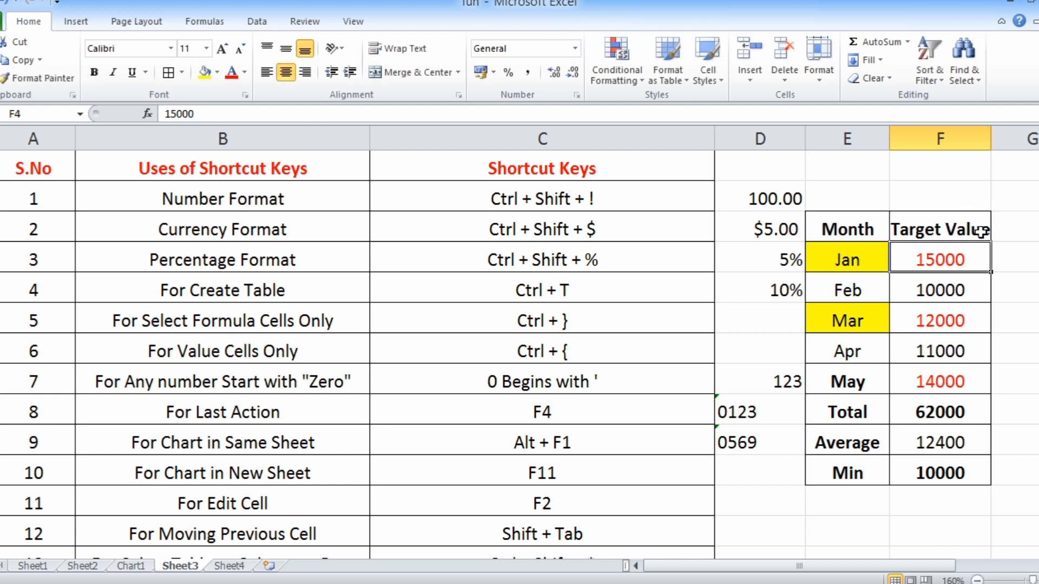
# Starting from cell C12 in the For Edit Cell row, move back one cell at a time to A12, and select C13.
pyautogui.scroll(-1, 719, 342)
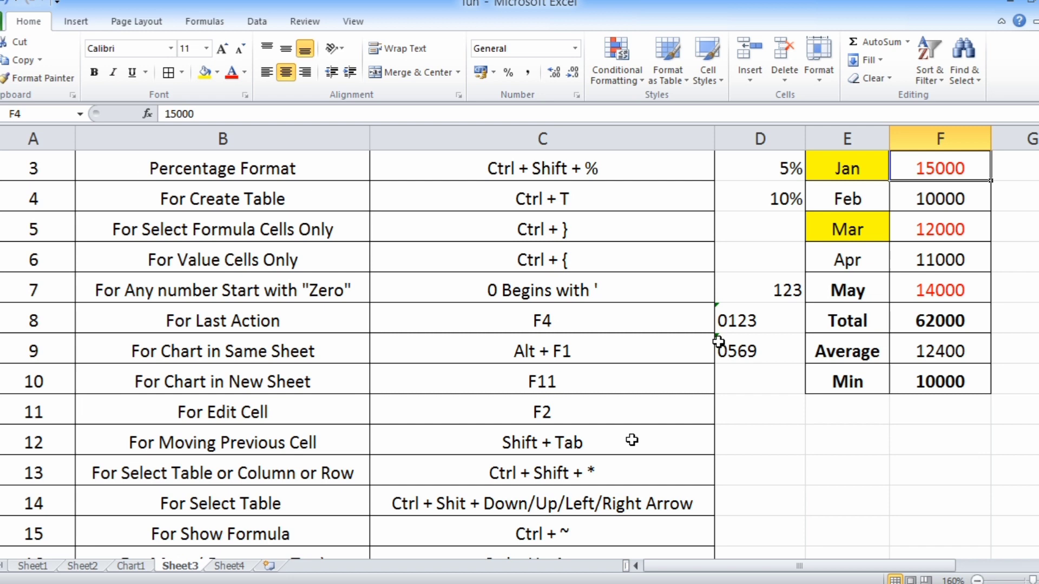
pyautogui.click(243, 417)
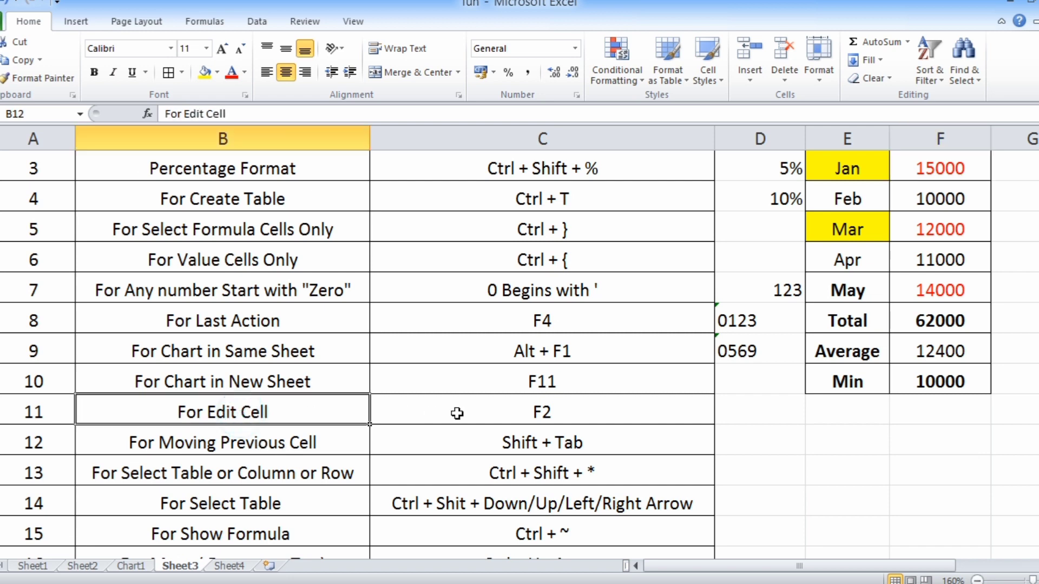
pyautogui.click(521, 417)
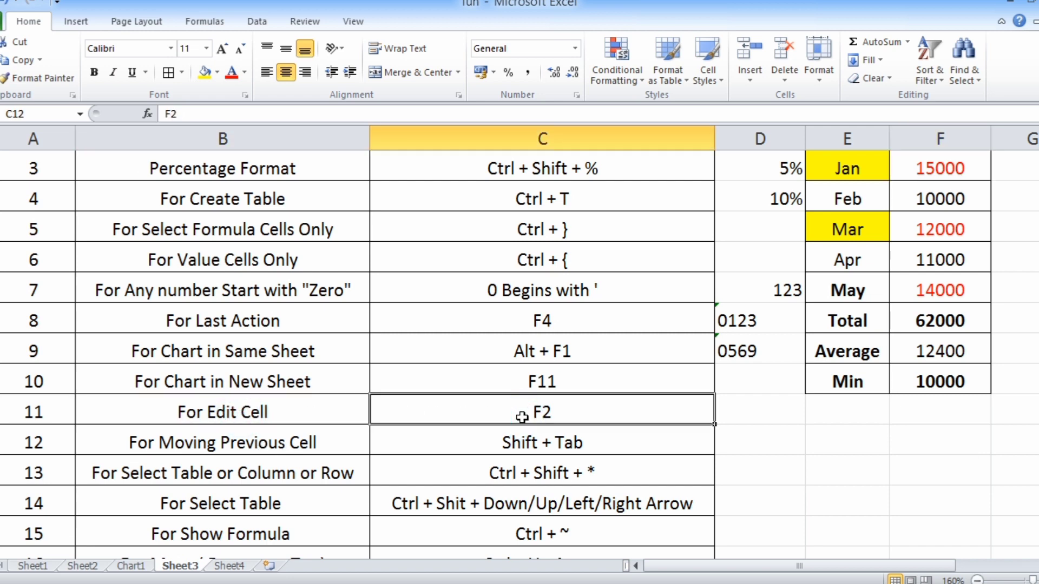
pyautogui.scroll(-1, 521, 417)
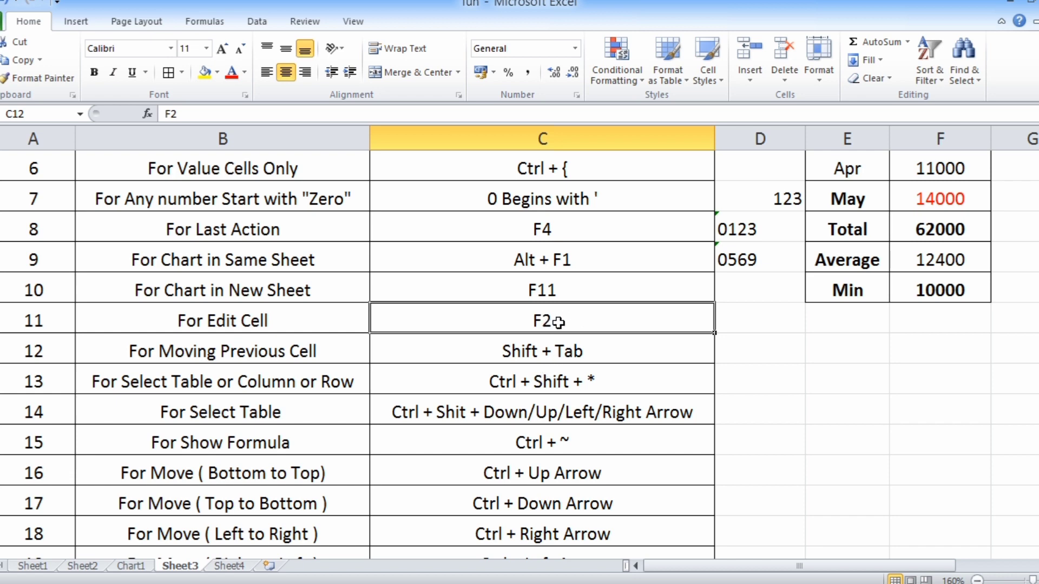
pyautogui.hotkey('shift', 'Tab')
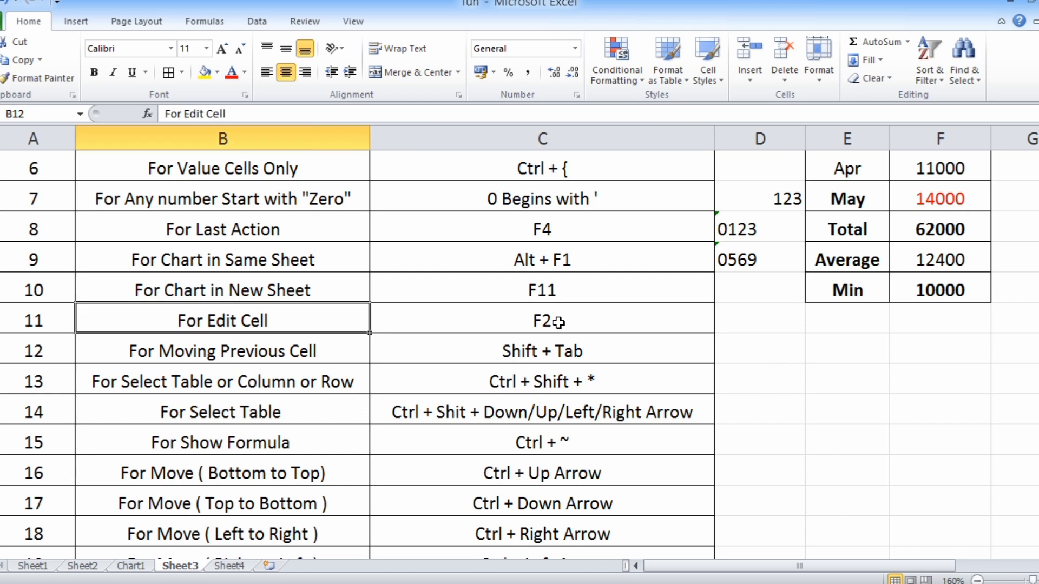
pyautogui.hotkey('shift', 'Tab')
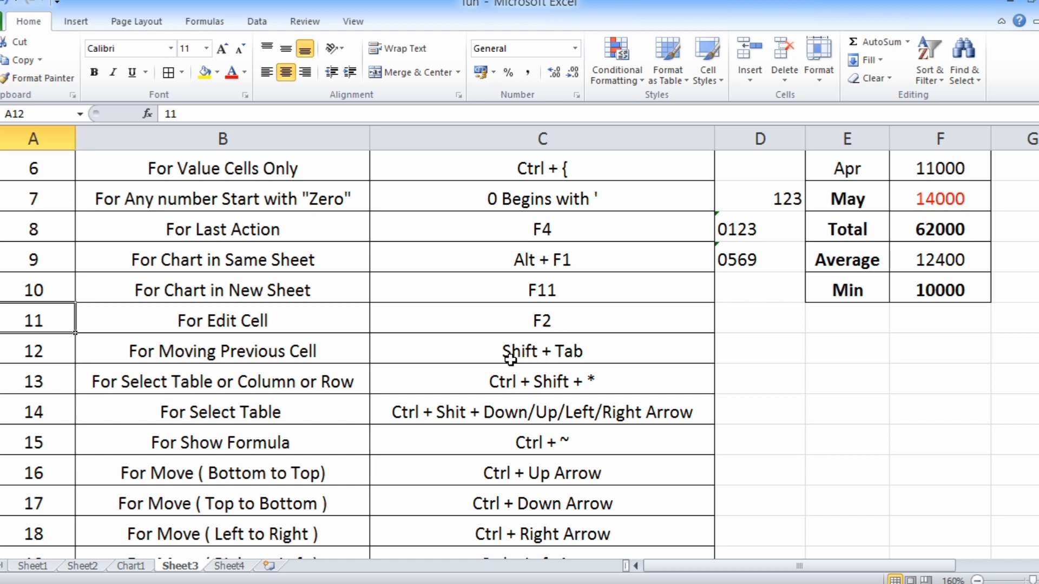
pyautogui.click(543, 360)
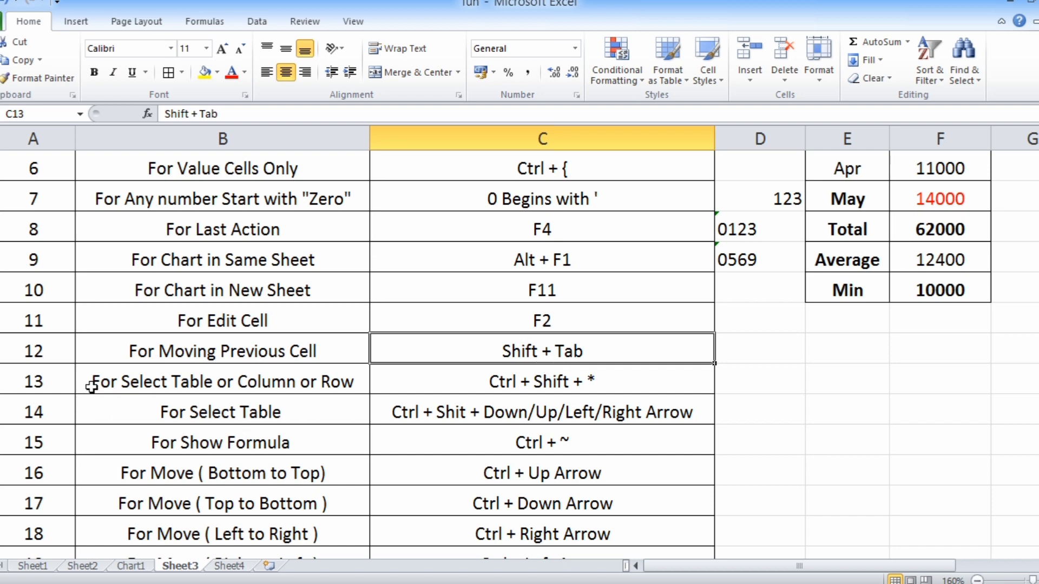
# Select the whole data region A1:F21 starting from the Month header in cell E3.
pyautogui.click(118, 383)
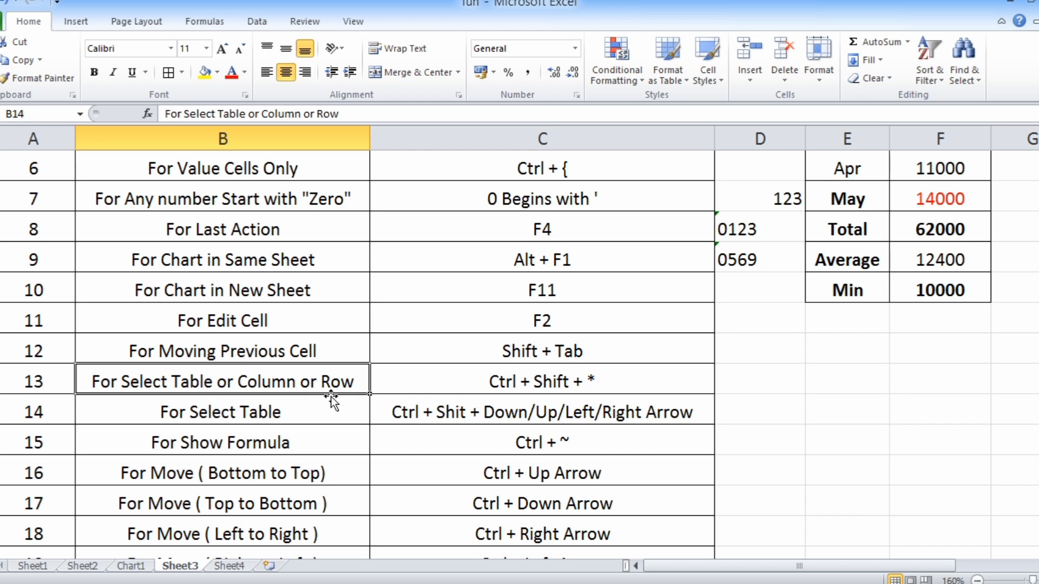
pyautogui.scroll(2, 338, 396)
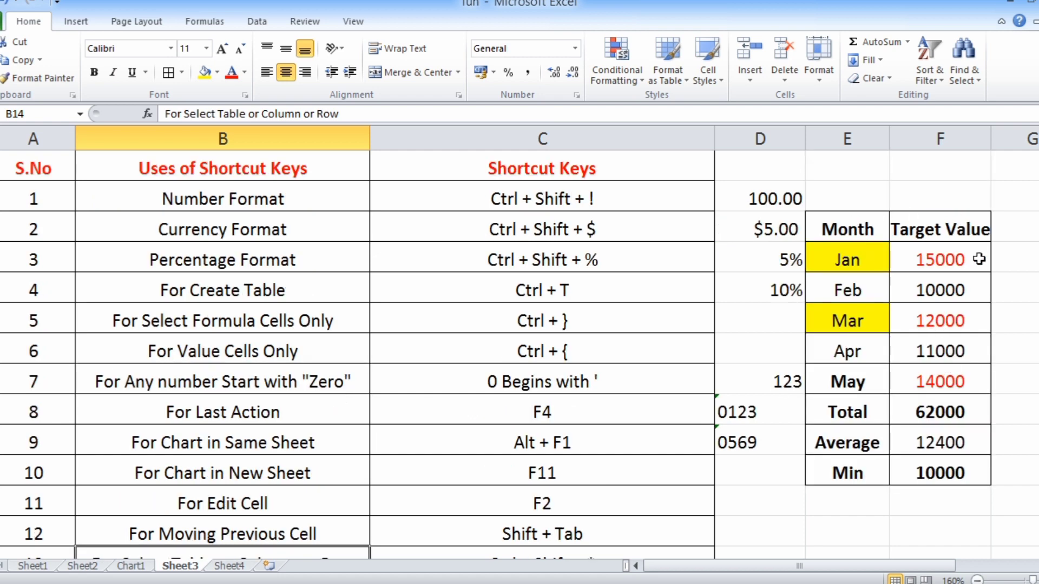
pyautogui.click(838, 233)
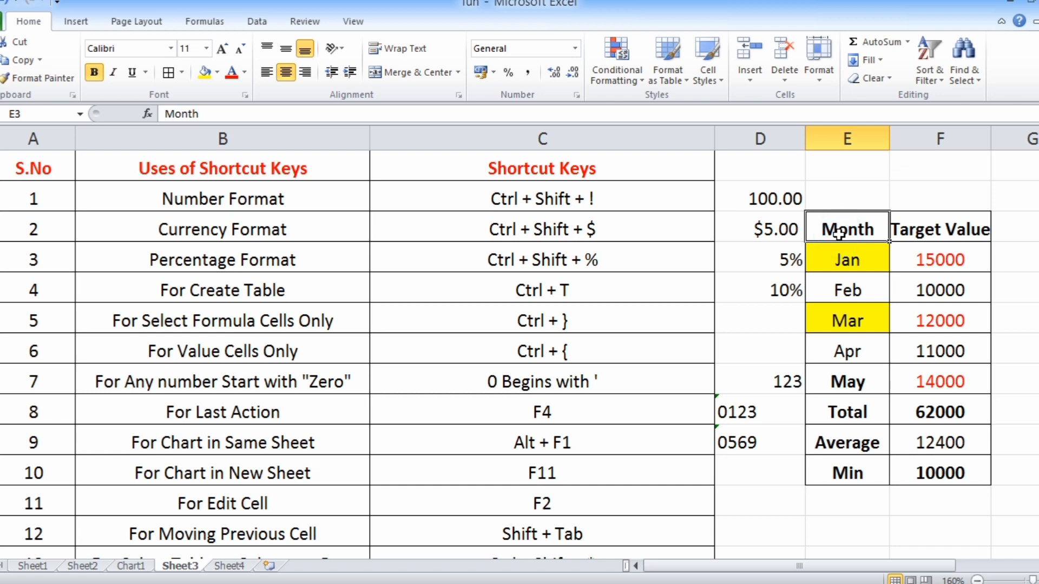
pyautogui.hotkey('ctrl', 'a')
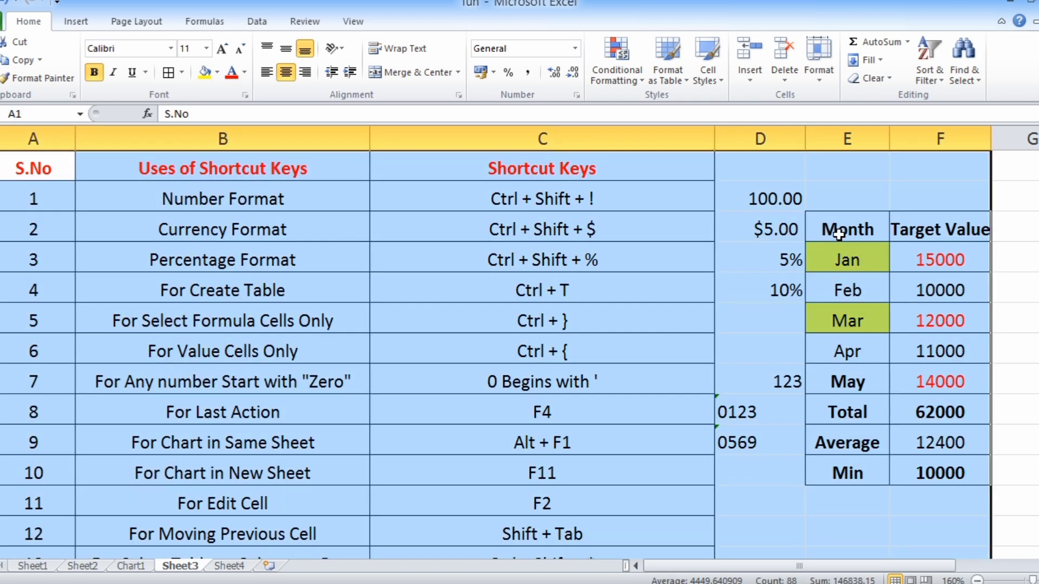
# Check how far the selected region extends, from the header row down to the For Accept Formula row.
pyautogui.scroll(-4, 841, 259)
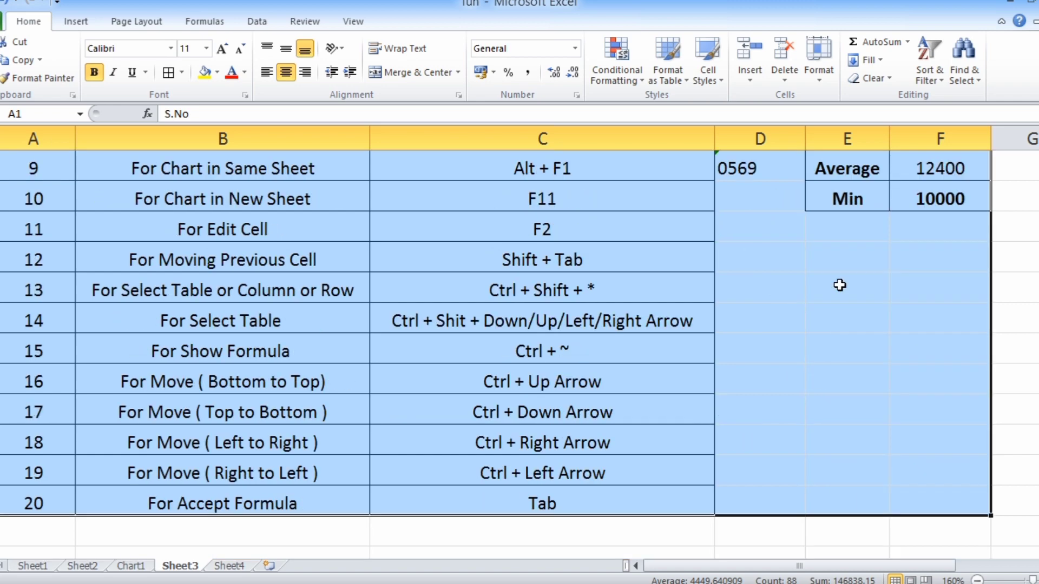
pyautogui.scroll(4, 584, 394)
pyautogui.scroll(-4, 971, 348)
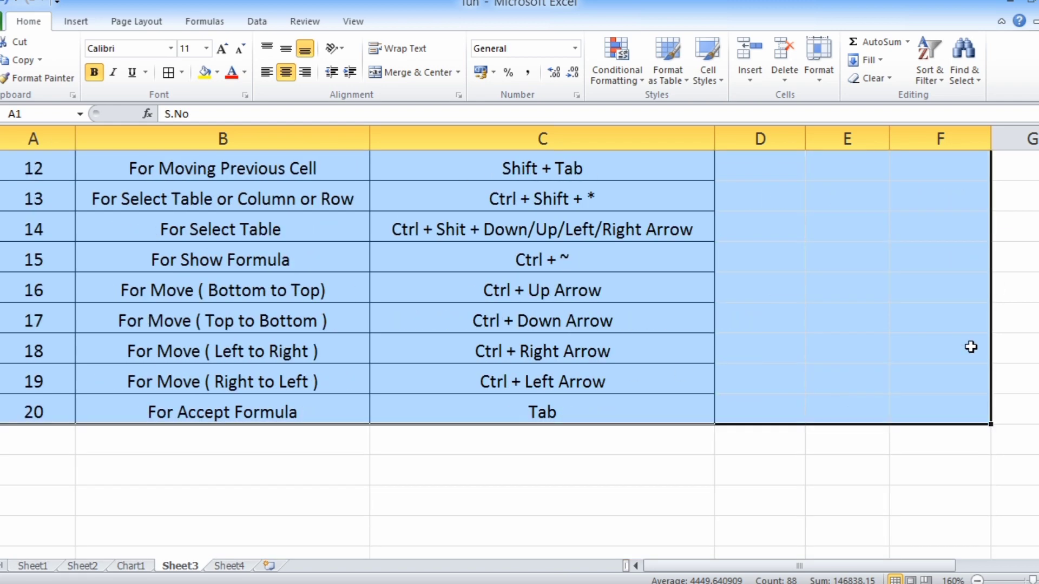
pyautogui.scroll(4, 971, 348)
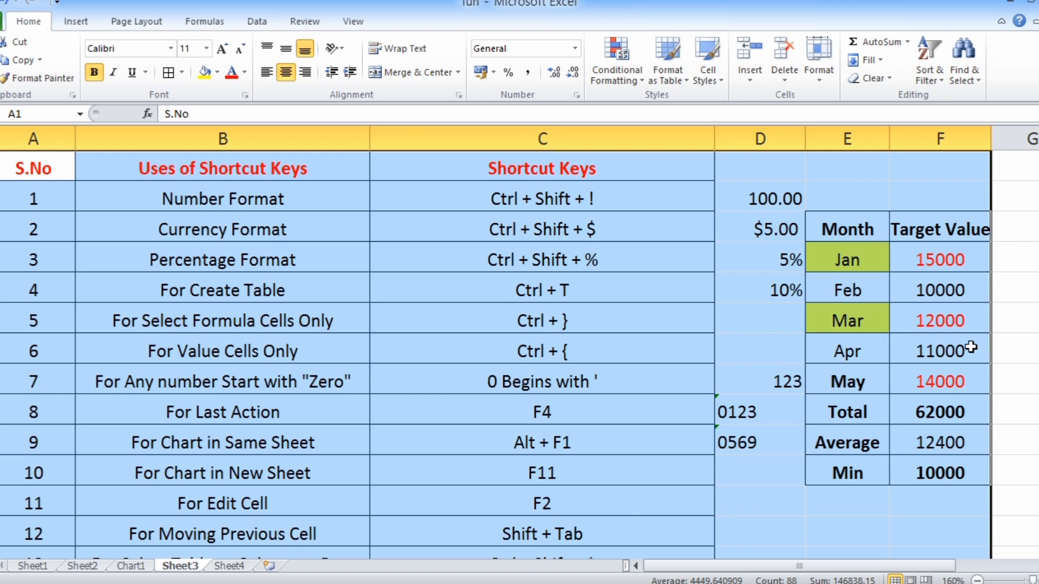
pyautogui.scroll(-2, 971, 347)
pyautogui.scroll(-2, 971, 348)
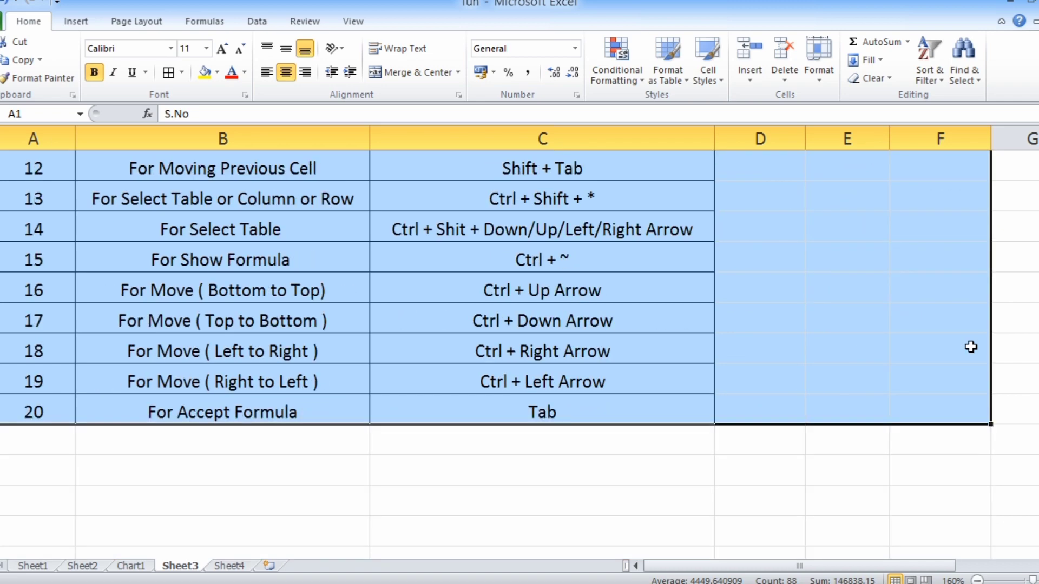
pyautogui.scroll(3, 971, 347)
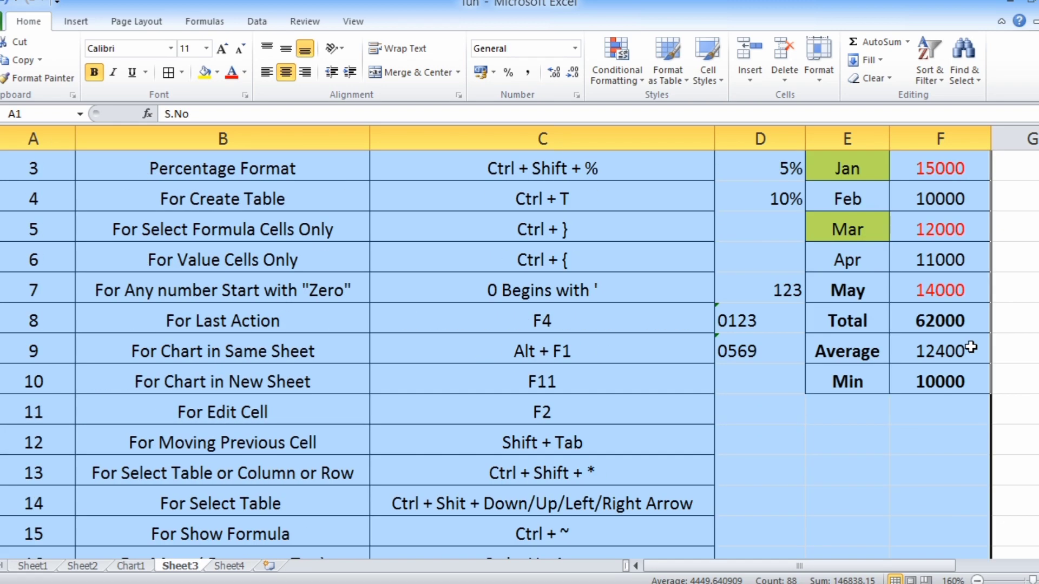
pyautogui.scroll(-2, 971, 348)
# Clear the selection, reselect the whole data region A1:F21 from cell D8, and check its extent.
pyautogui.click(784, 311)
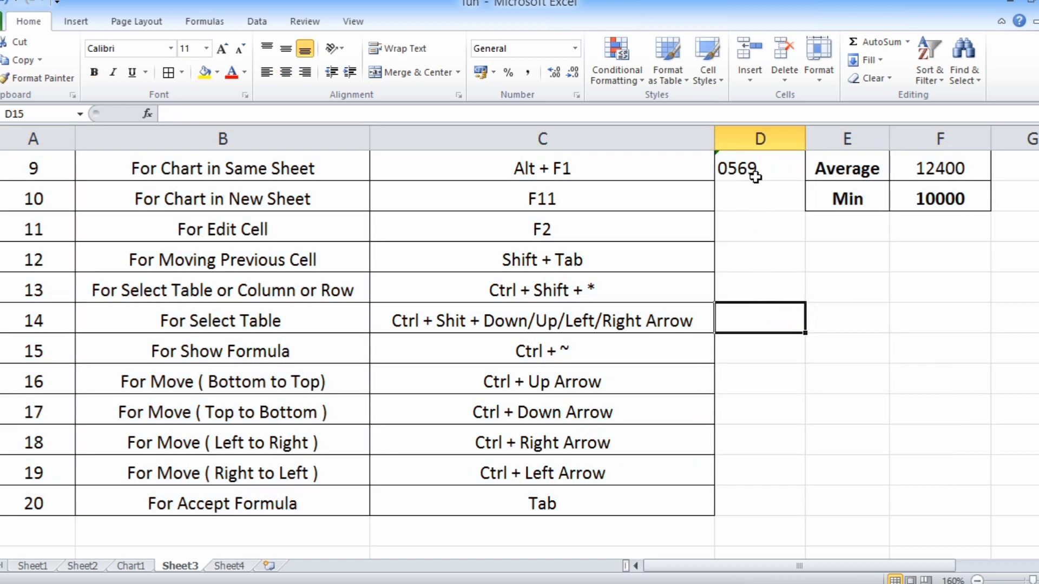
pyautogui.scroll(2, 755, 243)
pyautogui.click(783, 295)
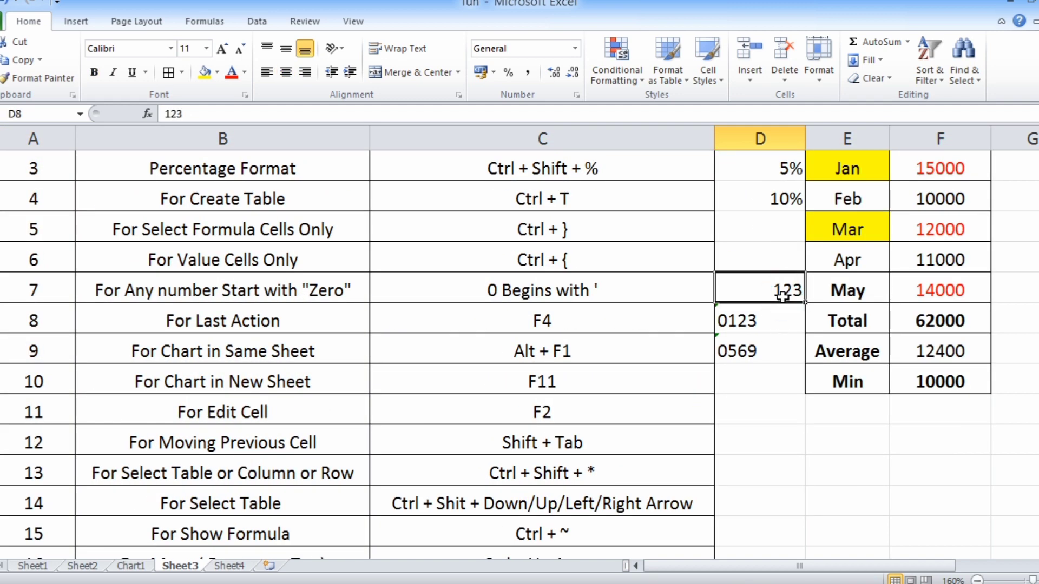
pyautogui.hotkey('ctrl', 'a')
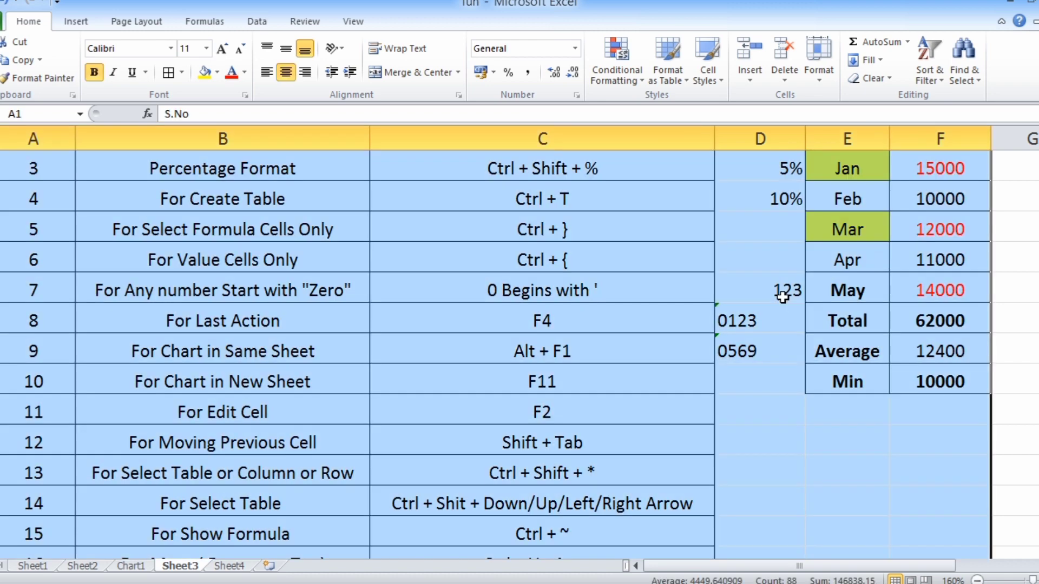
pyautogui.scroll(-3, 783, 296)
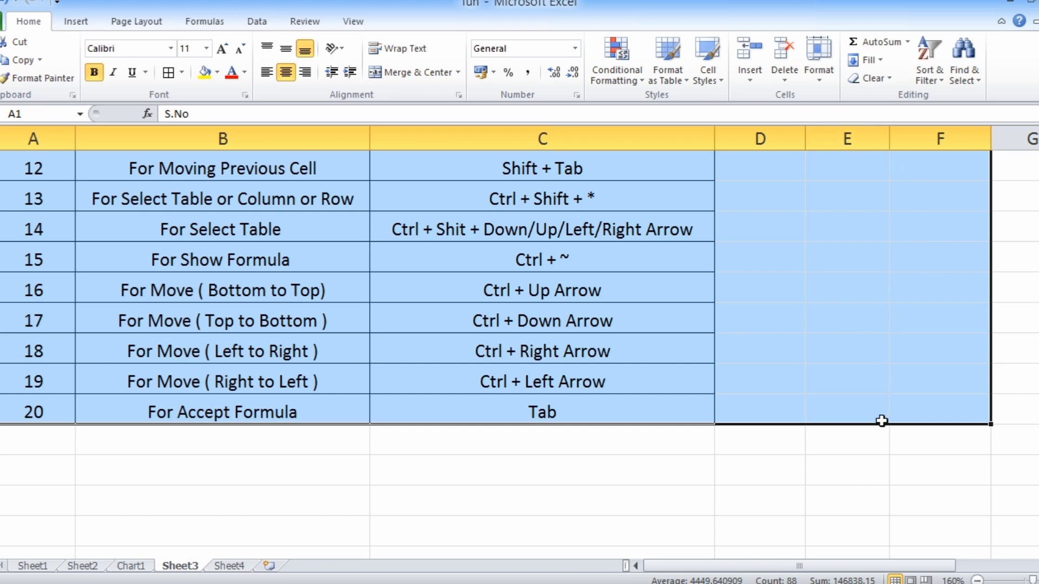
pyautogui.scroll(4, 882, 421)
pyautogui.scroll(-4, 374, 340)
pyautogui.scroll(2, 631, 372)
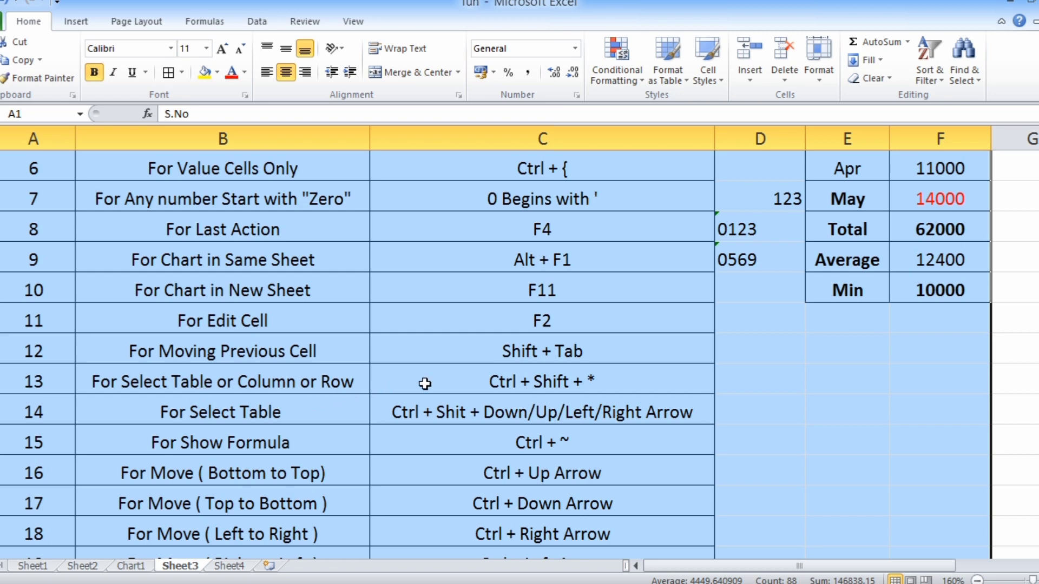
# Enter 1 in cell B27 and 2 in cell B29, in the empty area below the shortcut table.
pyautogui.scroll(-6, 425, 383)
pyautogui.click(182, 233)
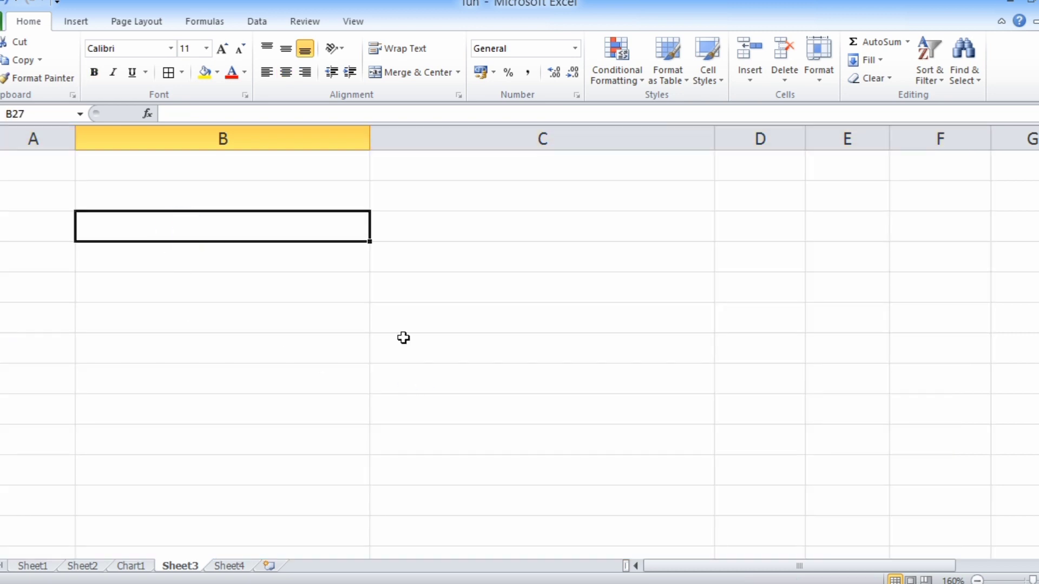
pyautogui.write('1')
pyautogui.press('Return')
pyautogui.press('Return')
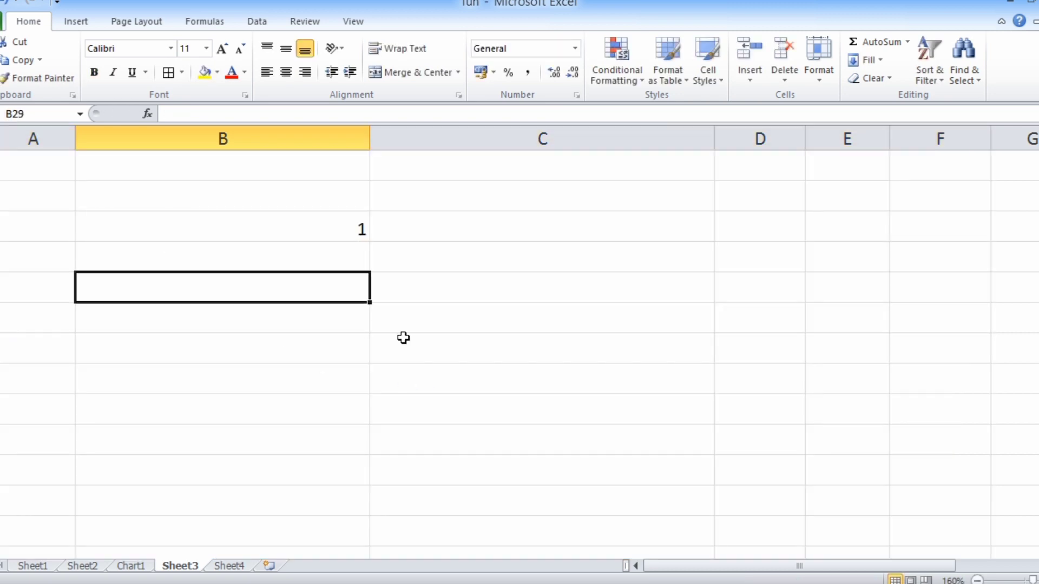
pyautogui.write('2')
pyautogui.press('Return')
# Enter 3 in cell C27 and 4 in cell C29, next to the first two numbers.
pyautogui.press('Up')
pyautogui.press('Right')
pyautogui.press('Up')
pyautogui.press('Up')
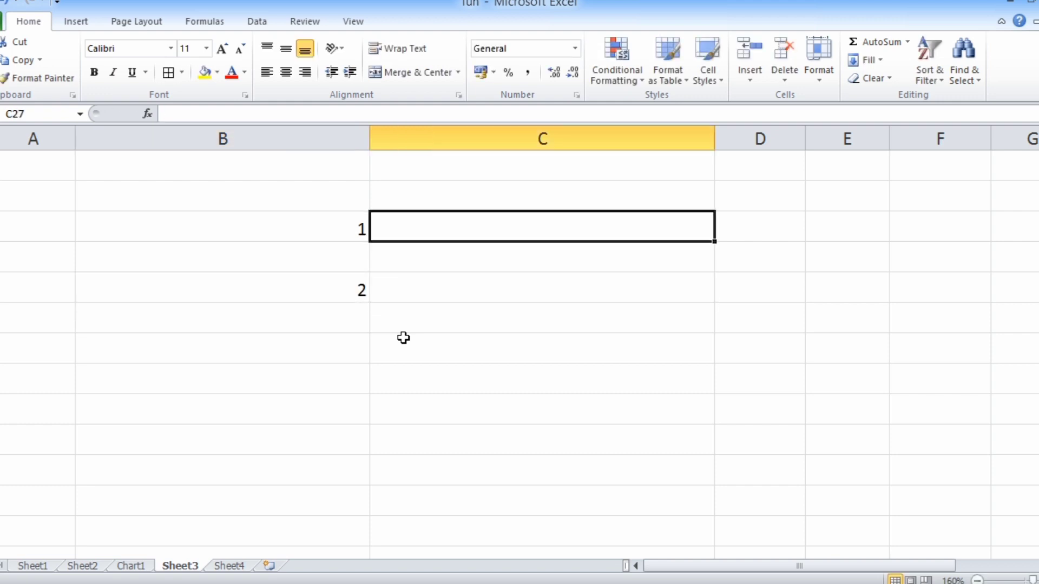
pyautogui.write('3')
pyautogui.press('Return')
pyautogui.press('Return')
pyautogui.write('4')
pyautogui.press('Return')
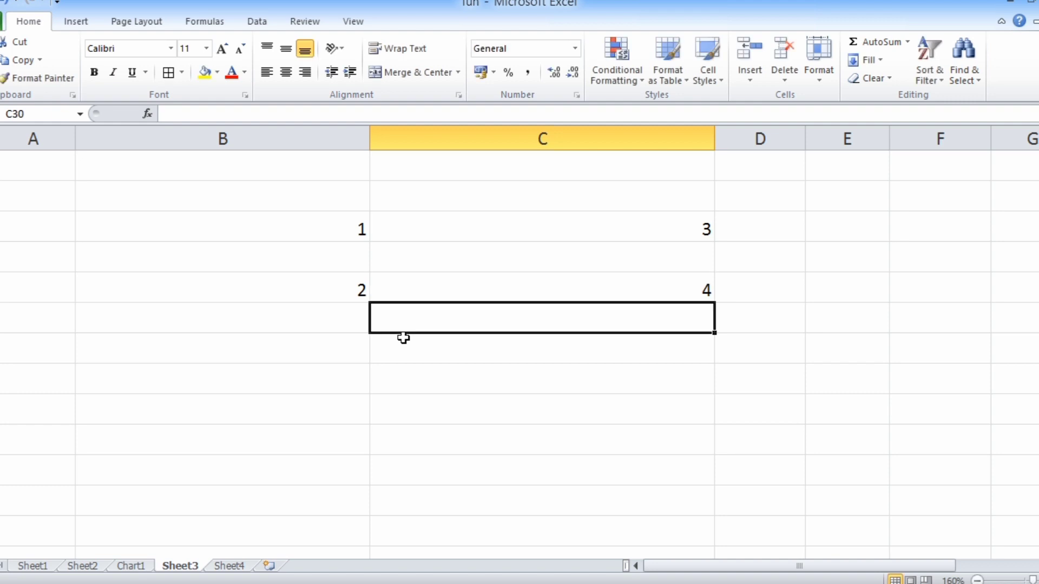
# Select B27:C27 by extending right from B27, and select B29:C29 by extending left from C29.
pyautogui.click(349, 231)
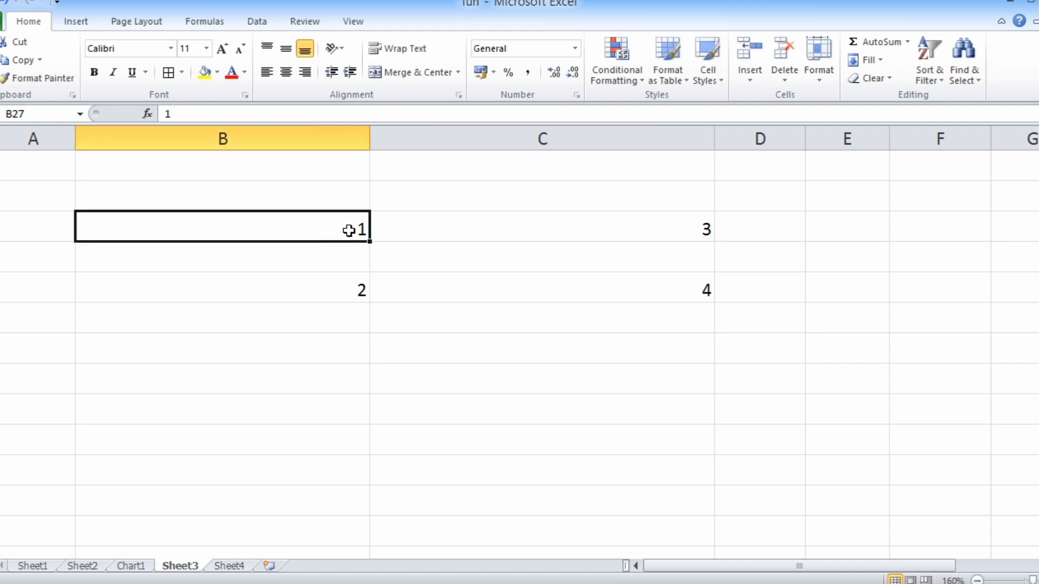
pyautogui.hotkey('shift', 'Right')
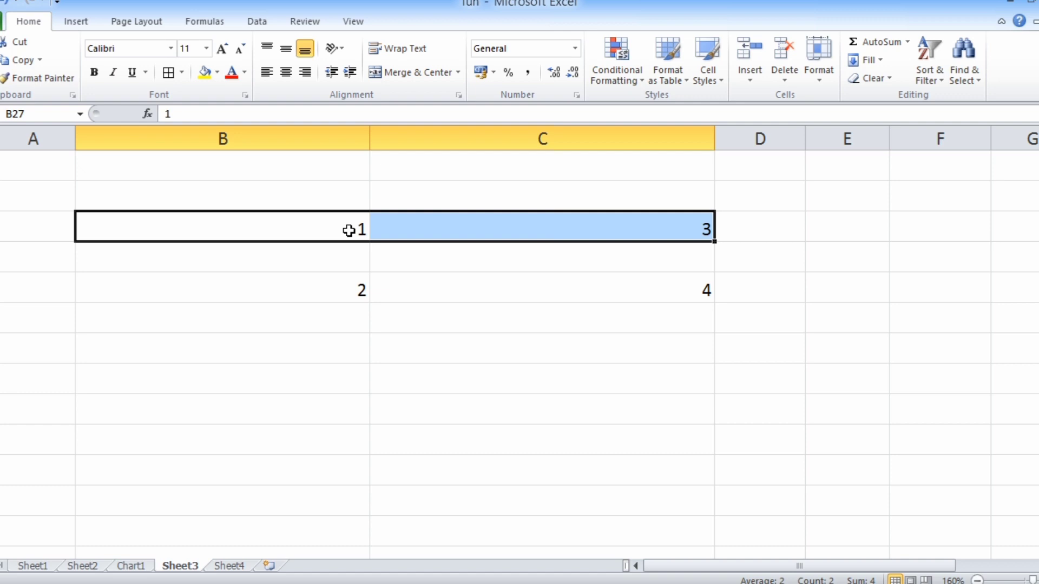
pyautogui.click(691, 291)
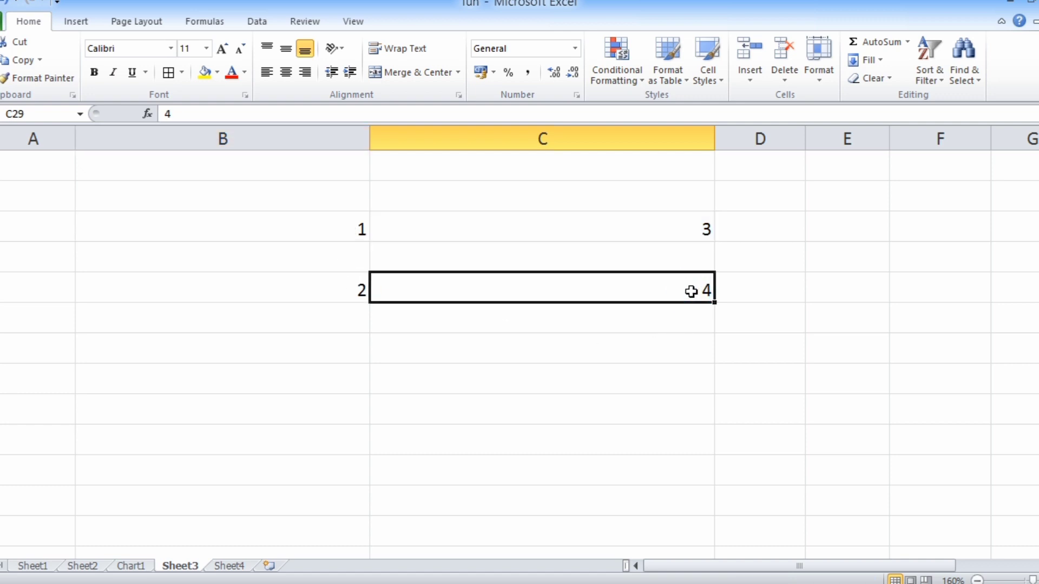
pyautogui.hotkey('shift', 'Left')
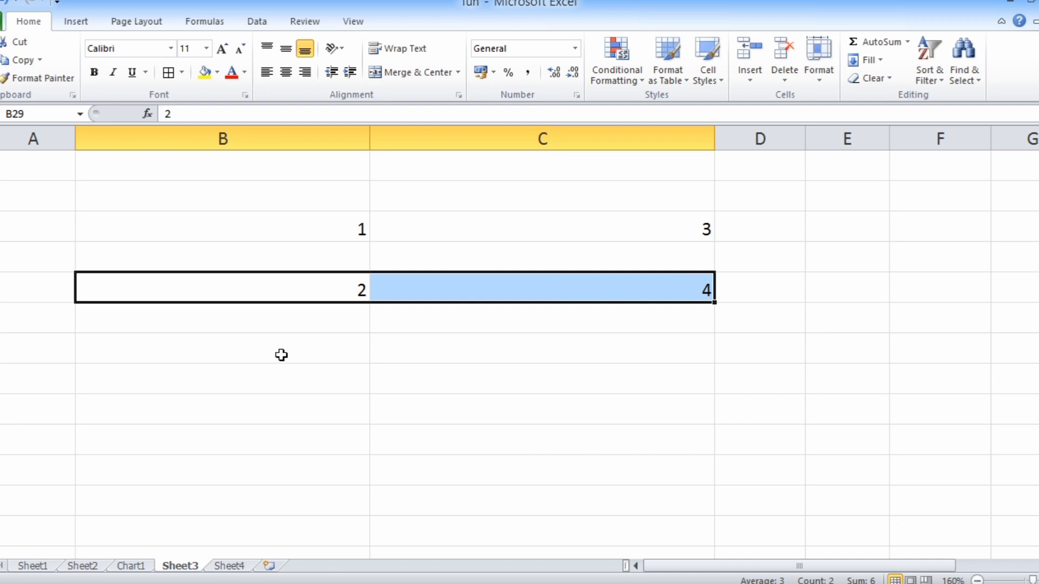
# Enter 5 in cell B31 and 6 in cell B32.
pyautogui.click(324, 347)
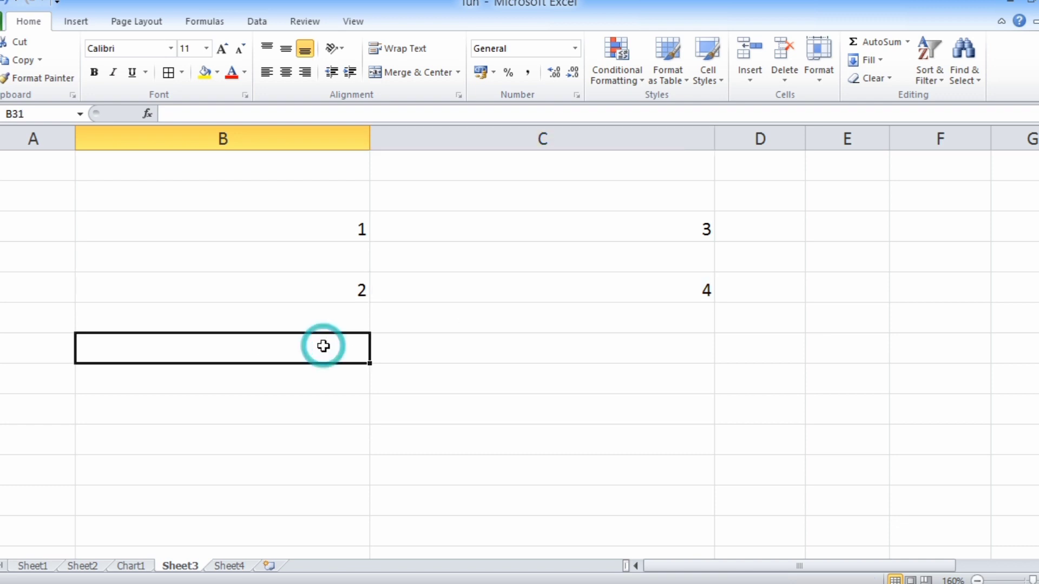
pyautogui.write('5')
pyautogui.press('Return')
pyautogui.write('6')
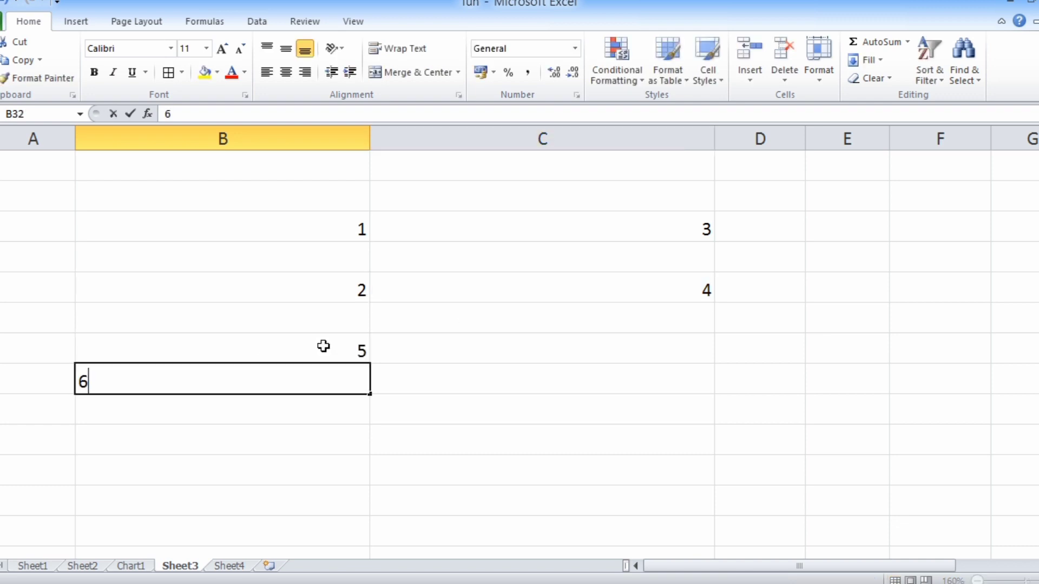
pyautogui.press('Return')
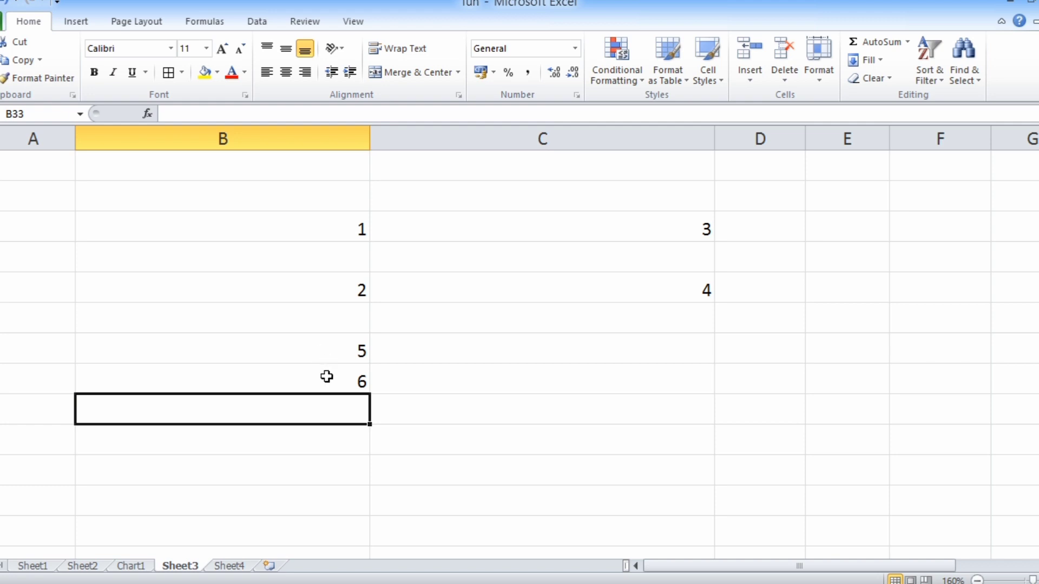
# Select B31:B32 by extending the selection upward from cell B32.
pyautogui.click(326, 376)
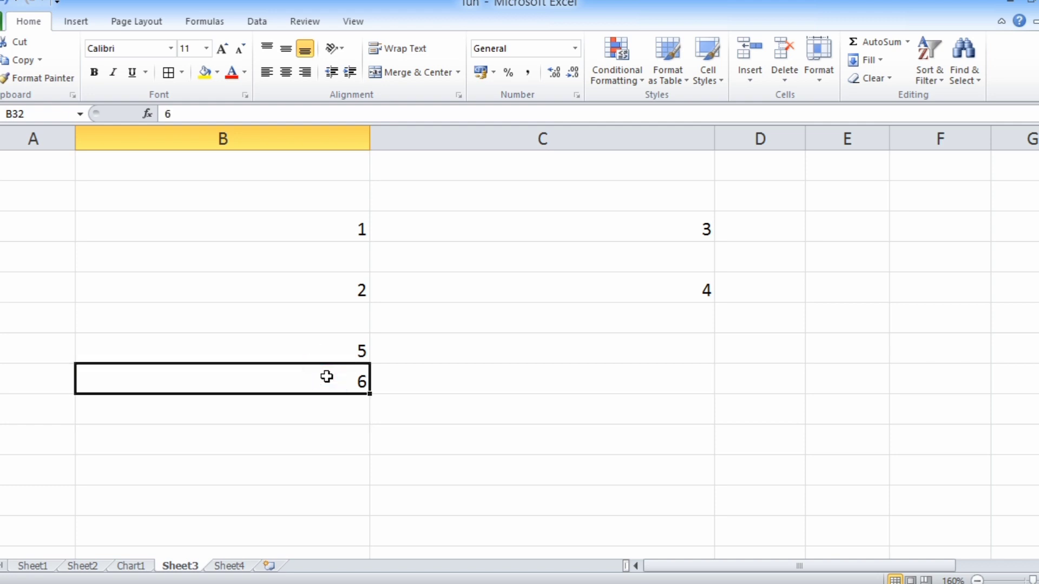
pyautogui.hotkey('shift', 'Up')
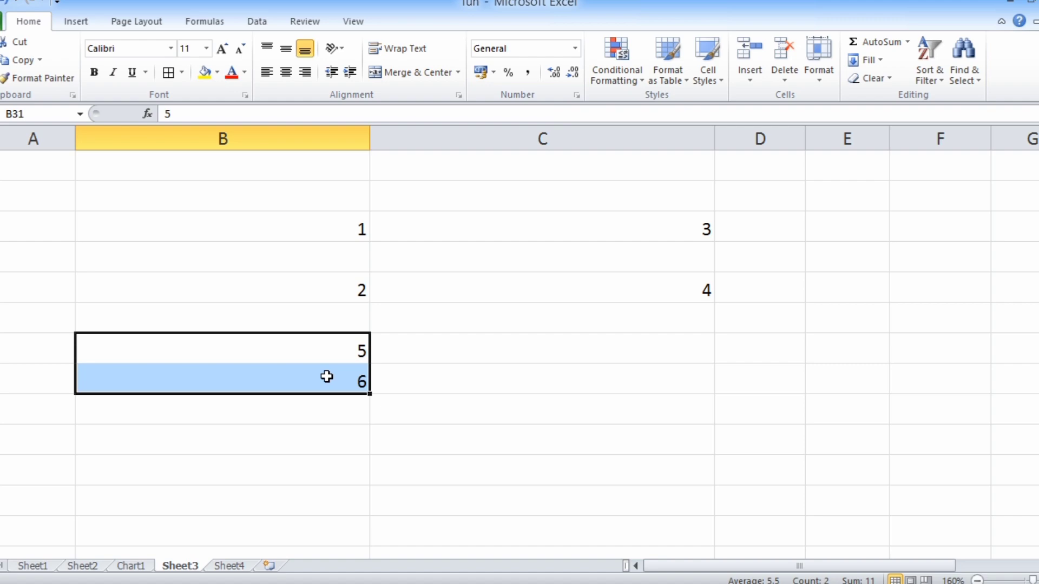
pyautogui.scroll(5, 346, 394)
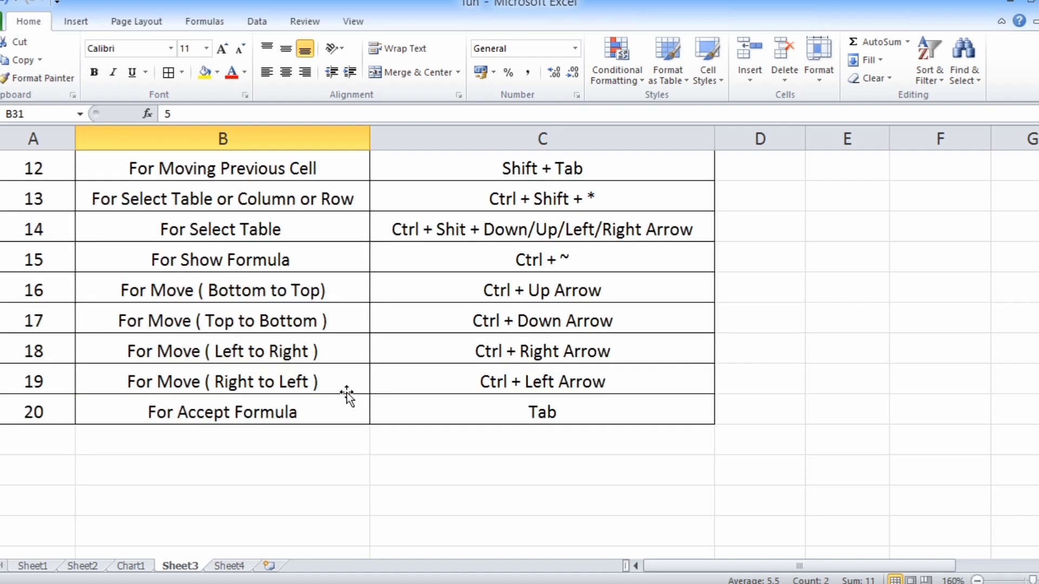
# Select the entire data region around the shortcut list, starting from cell C5, and review its extent.
pyautogui.scroll(4, 347, 395)
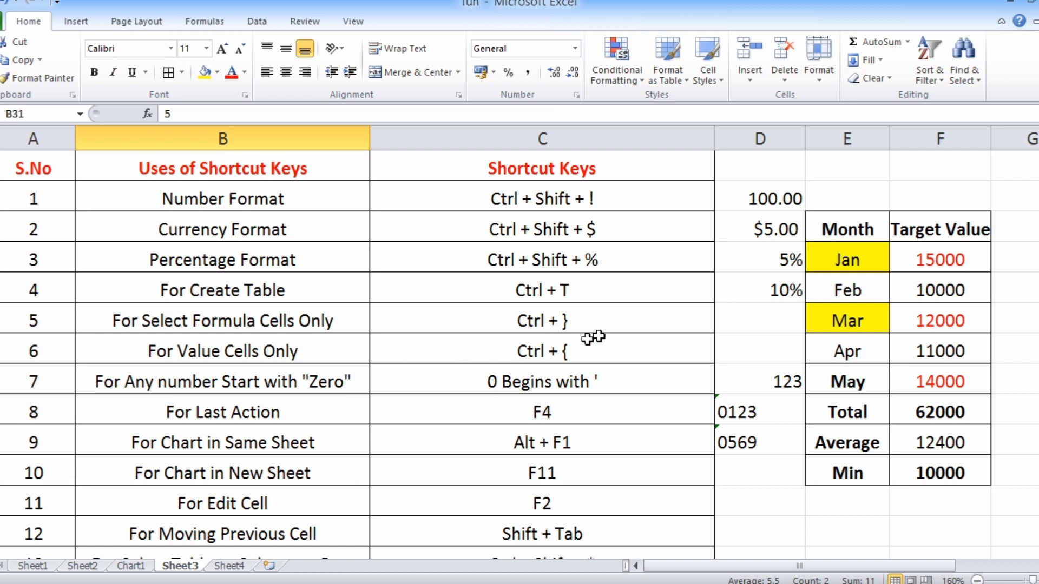
pyautogui.click(513, 292)
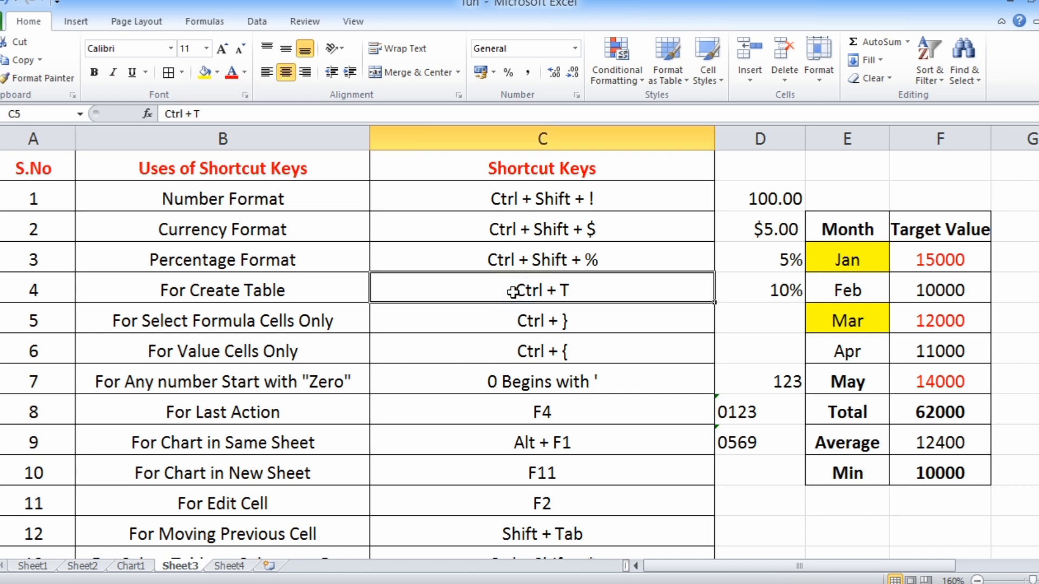
pyautogui.hotkey('ctrl', 'a')
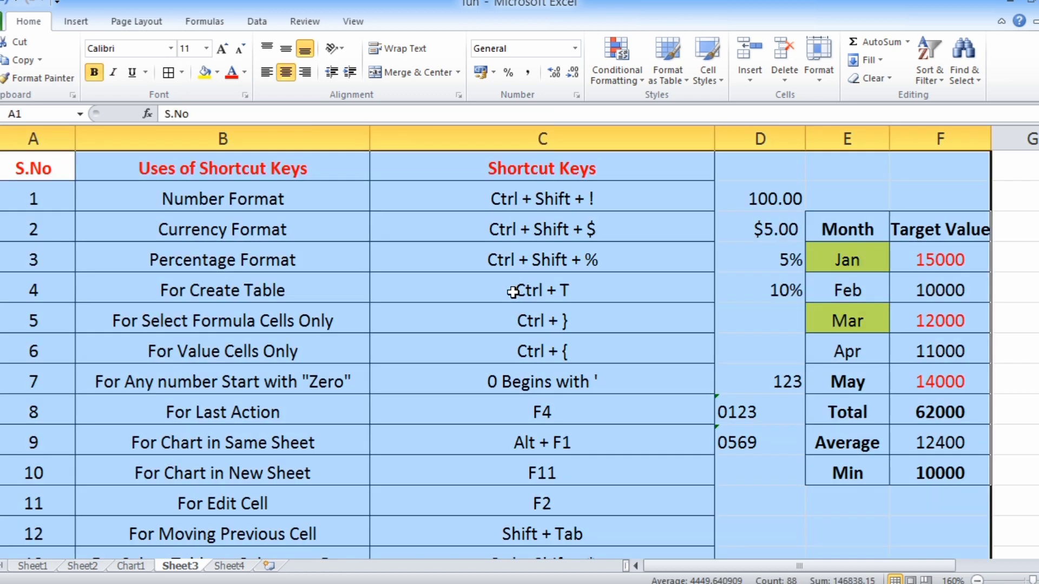
pyautogui.scroll(-4, 513, 292)
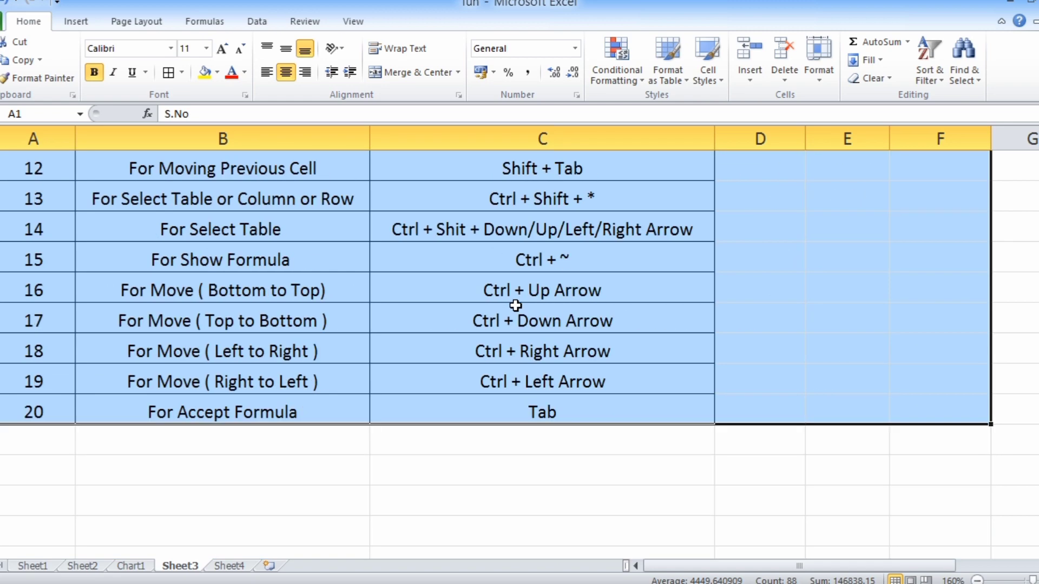
pyautogui.scroll(4, 516, 303)
pyautogui.scroll(-2, 542, 350)
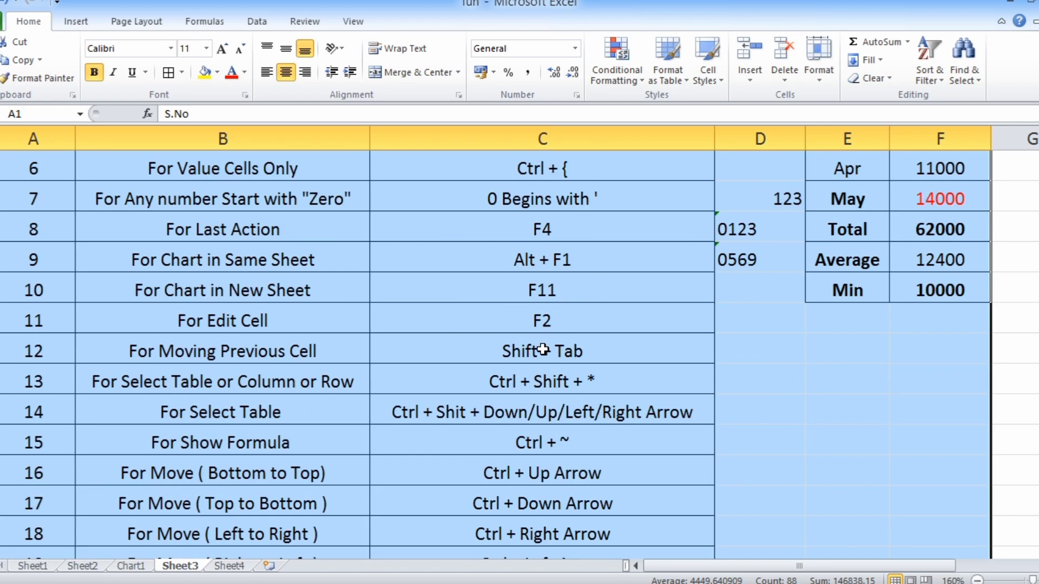
# Select the Month table's header cells E3:F3 by extending right from cell E3.
pyautogui.click(539, 386)
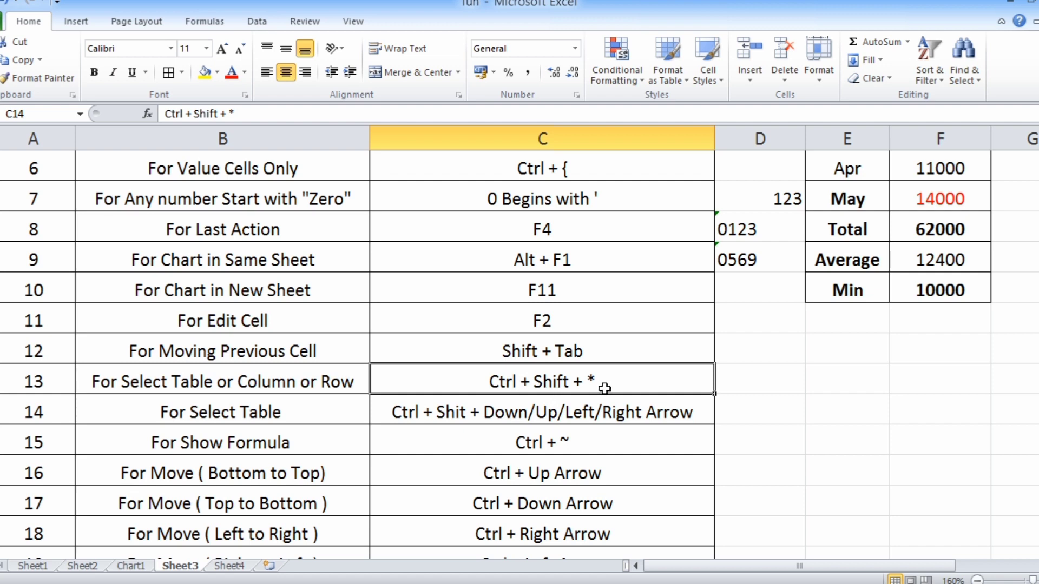
pyautogui.scroll(-1, 604, 388)
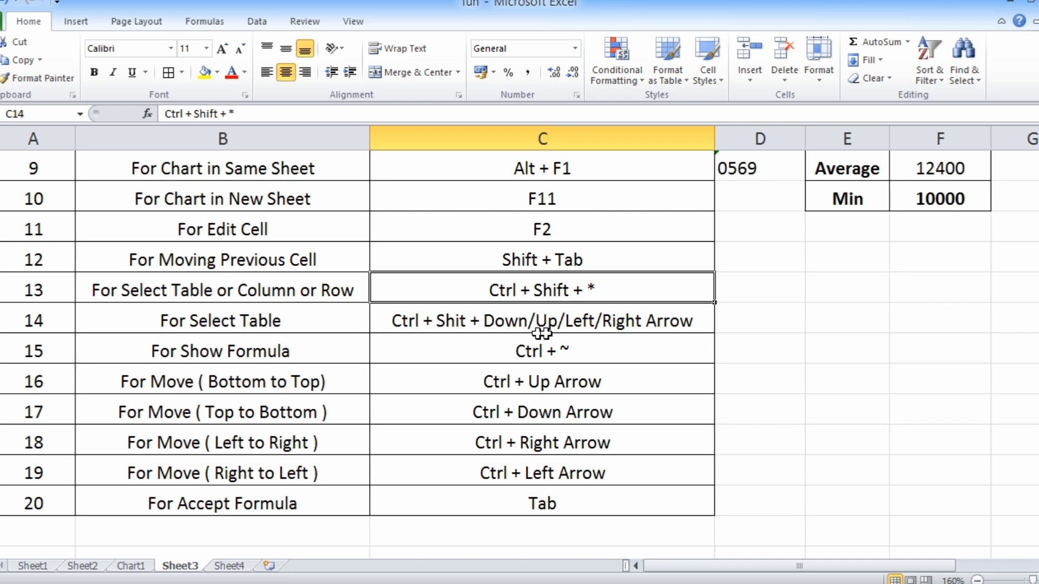
pyautogui.scroll(3, 650, 340)
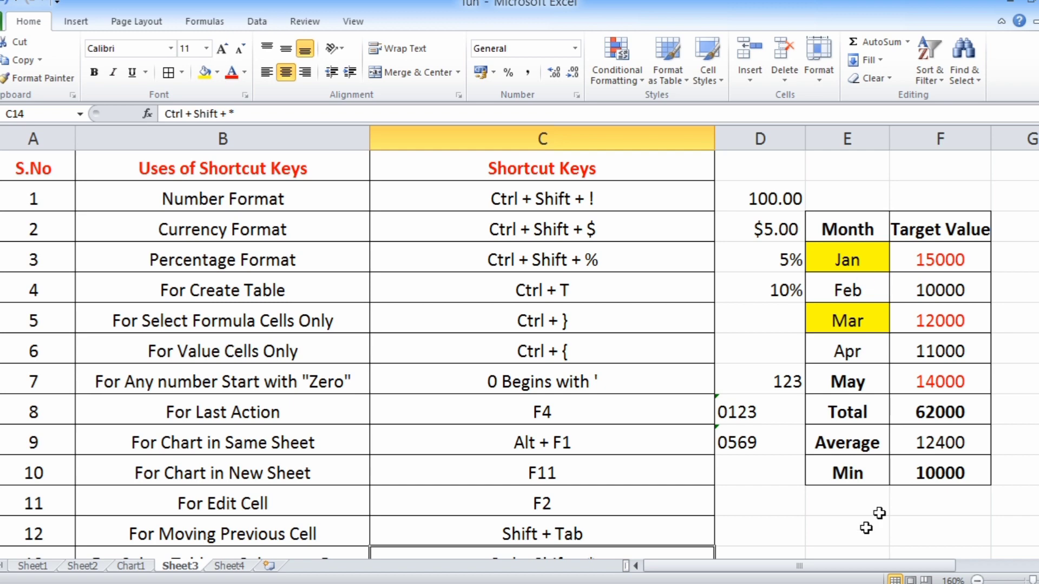
pyautogui.moveTo(849, 563); pyautogui.dragTo(952, 565)
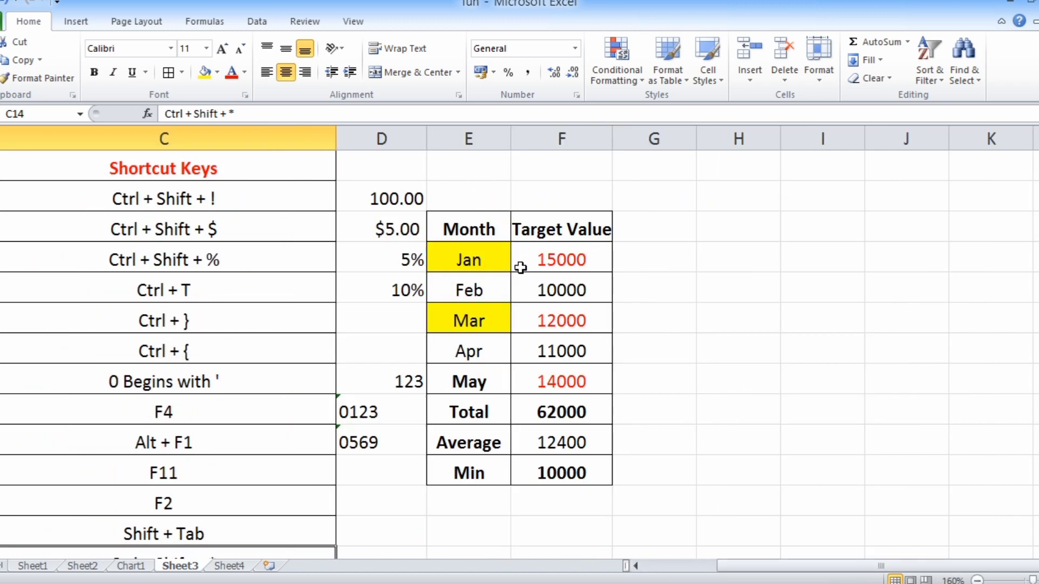
pyautogui.click(478, 224)
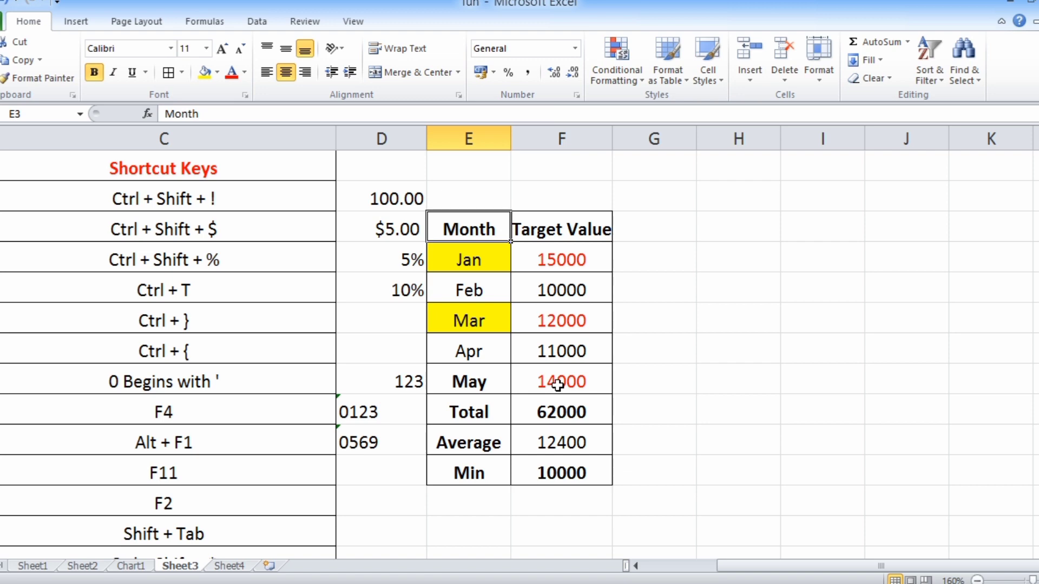
pyautogui.hotkey('shift', 'Right')
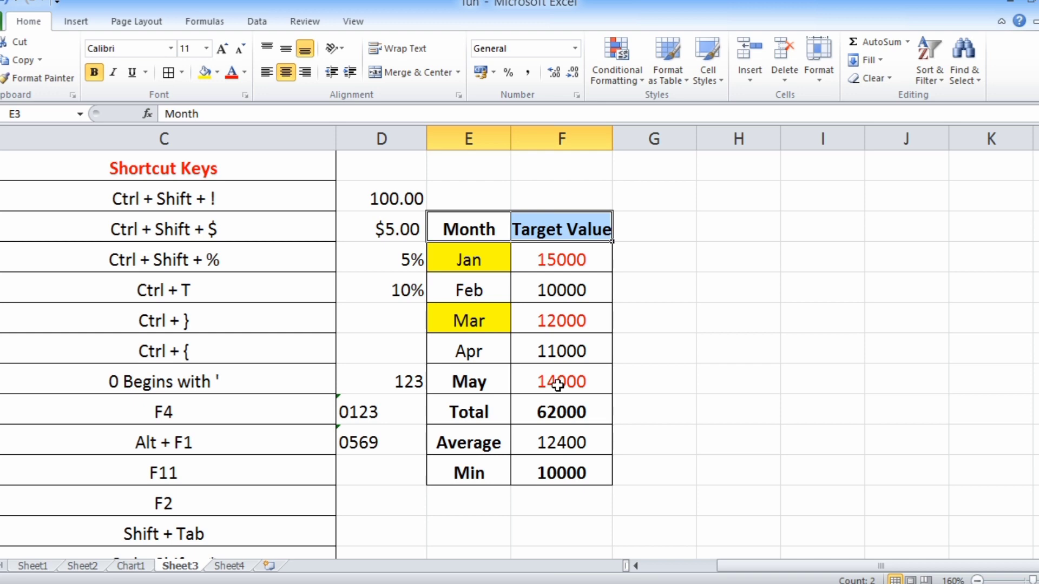
# Select the Month column E3:E11 downward from E3, and select row 3 from F3 back to column A.
pyautogui.click(457, 236)
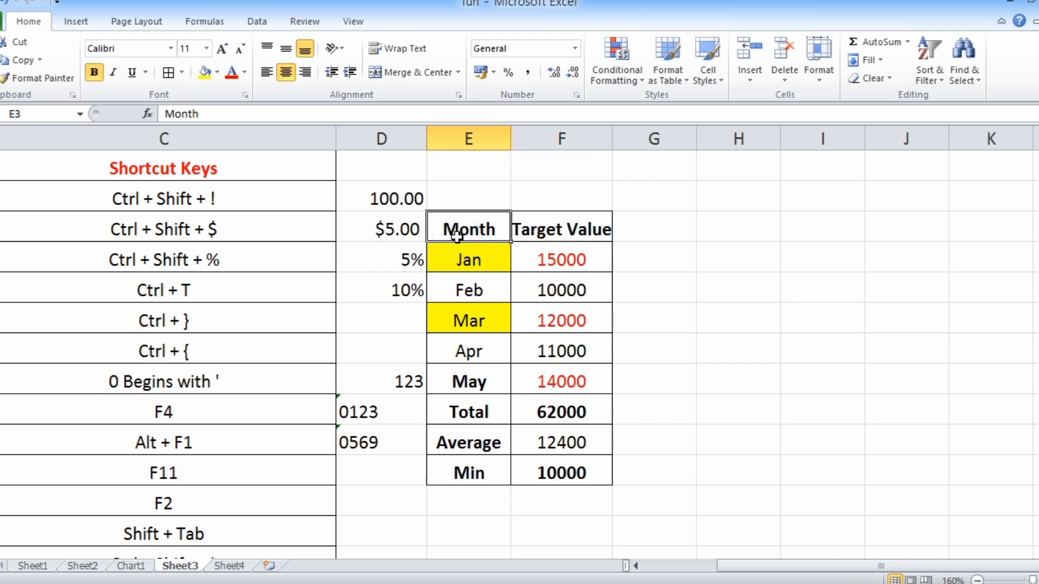
pyautogui.hotkey('ctrl', 'shift', 'Down')
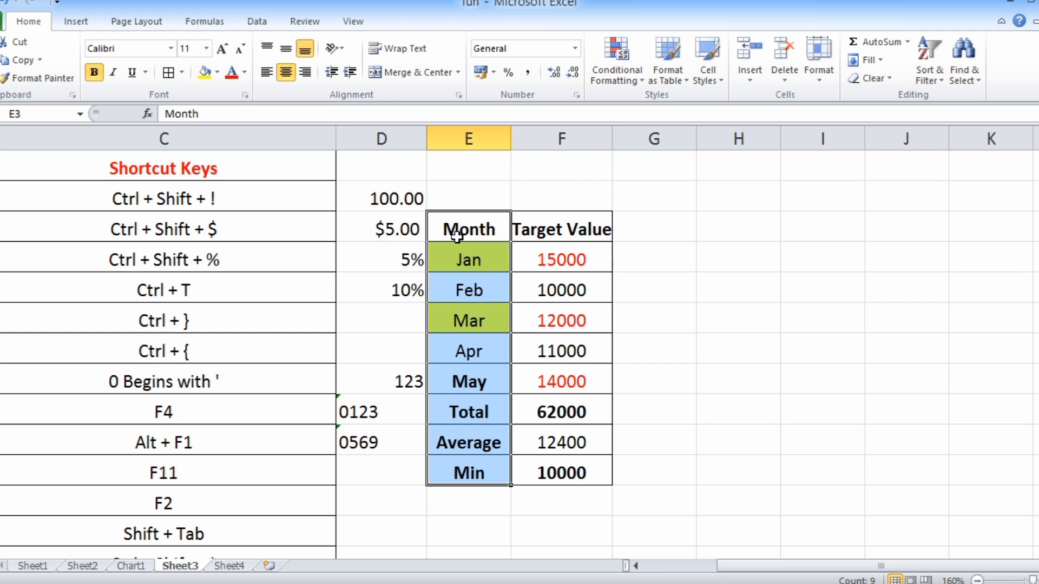
pyautogui.click(565, 231)
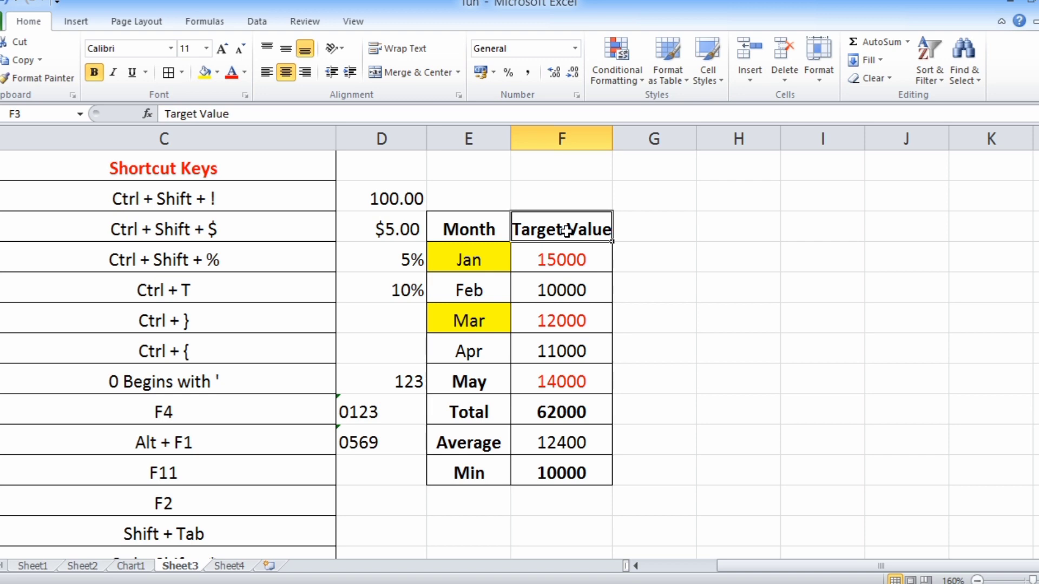
pyautogui.hotkey('shift', 'Home')
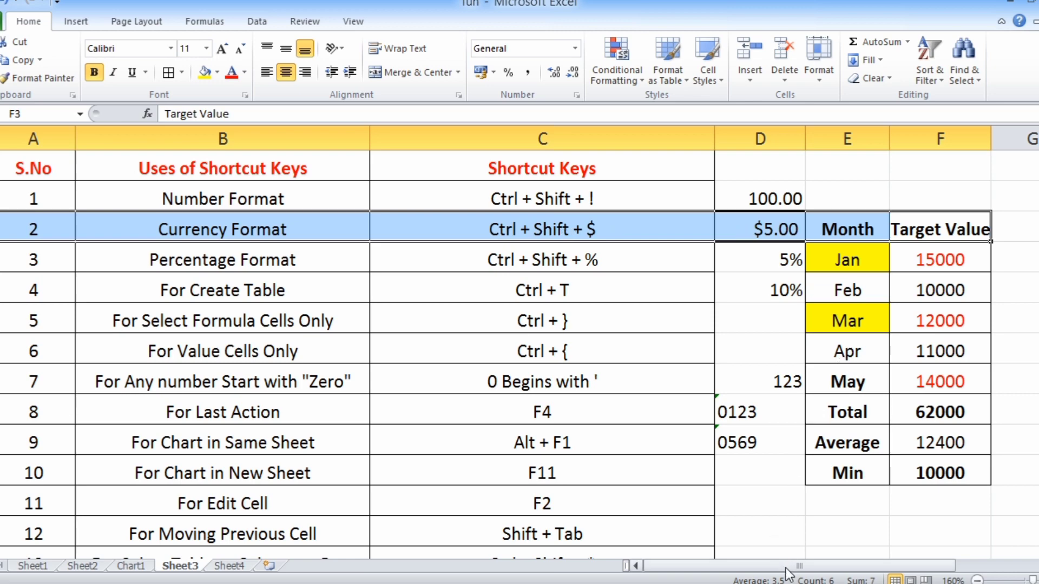
pyautogui.moveTo(788, 566); pyautogui.dragTo(877, 568)
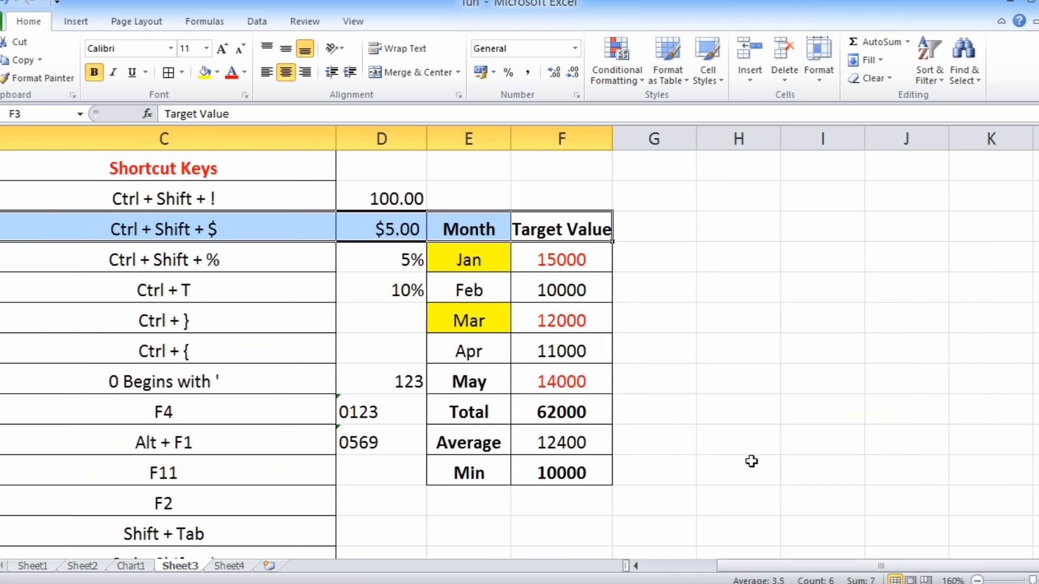
# Select the Target Value column upward from F11 to F3, and select the whole table E3:F11 starting from E3.
pyautogui.click(595, 471)
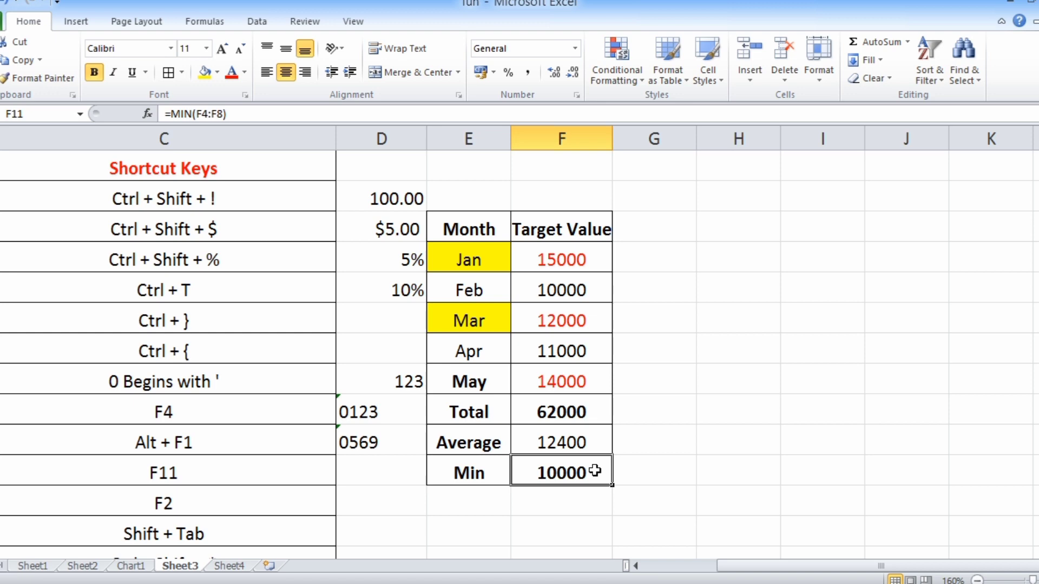
pyautogui.hotkey('ctrl', 'shift', 'Up')
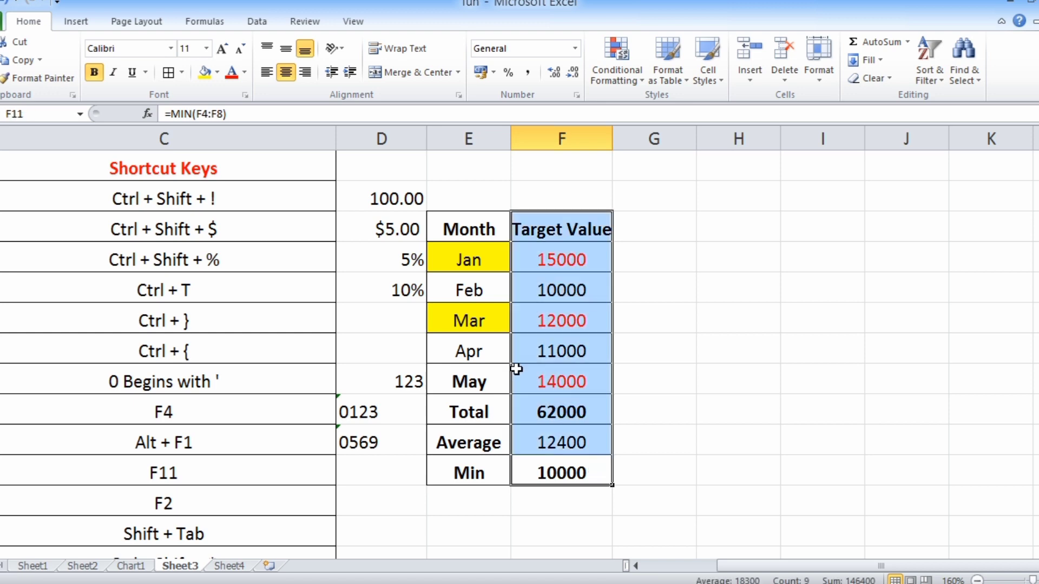
pyautogui.click(464, 232)
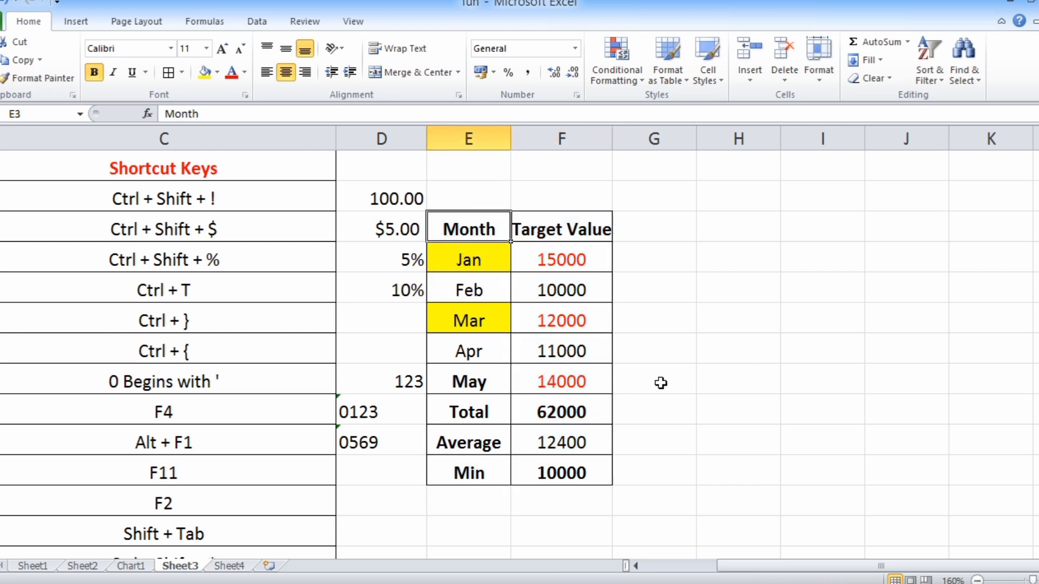
pyautogui.hotkey('shift', 'Right')
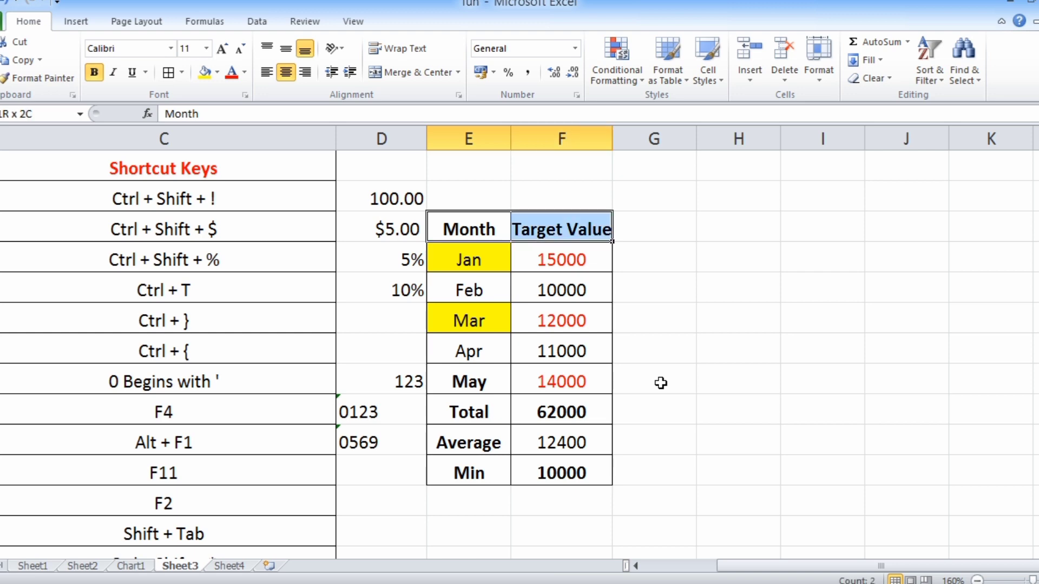
pyautogui.hotkey('ctrl', 'shift', 'Down')
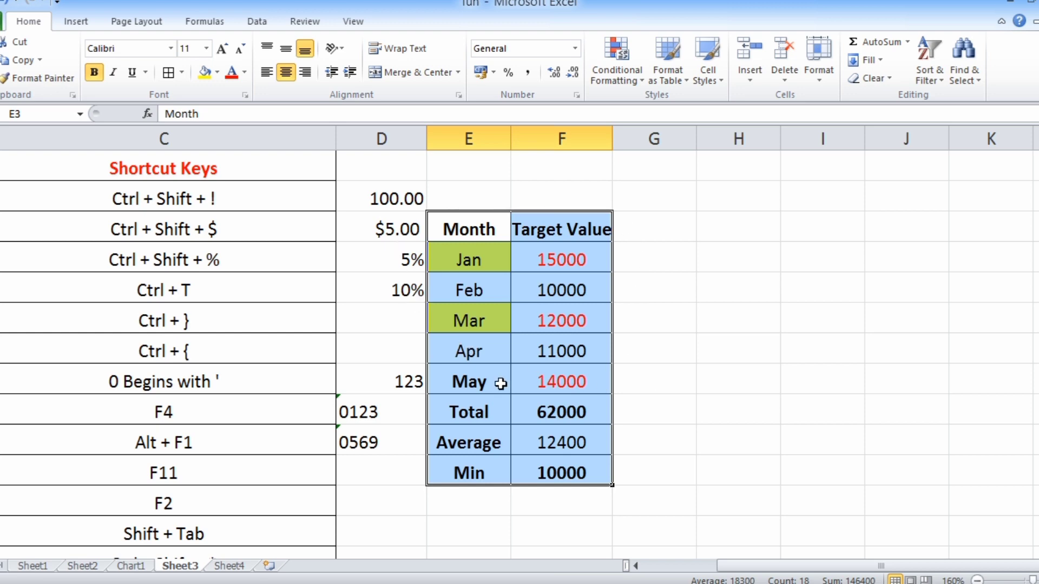
# Examine the formulas behind the Total, Average and Min values in cells F9, F10 and F11.
pyautogui.scroll(-1, 452, 357)
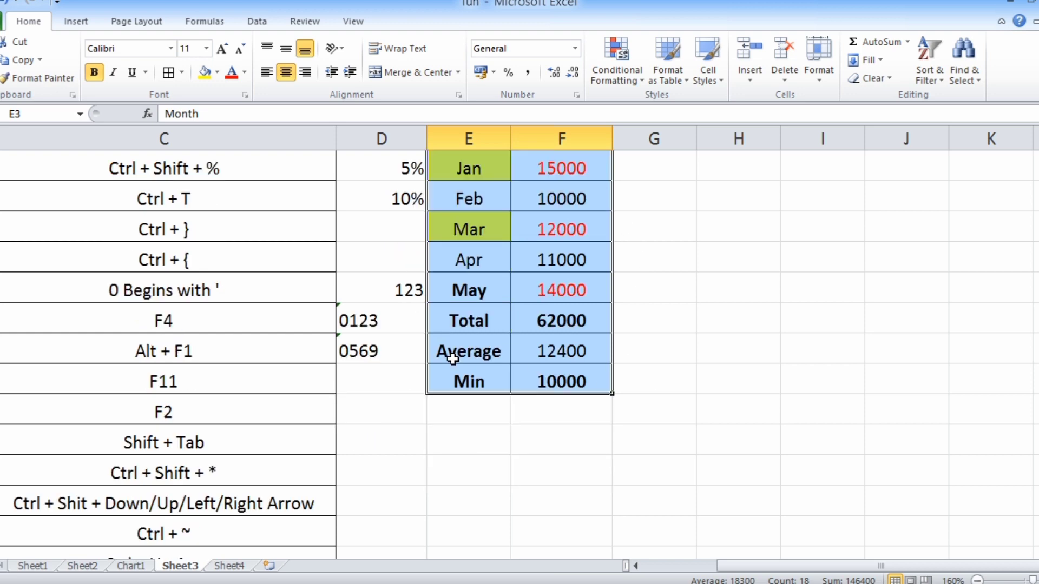
pyautogui.scroll(-1, 184, 414)
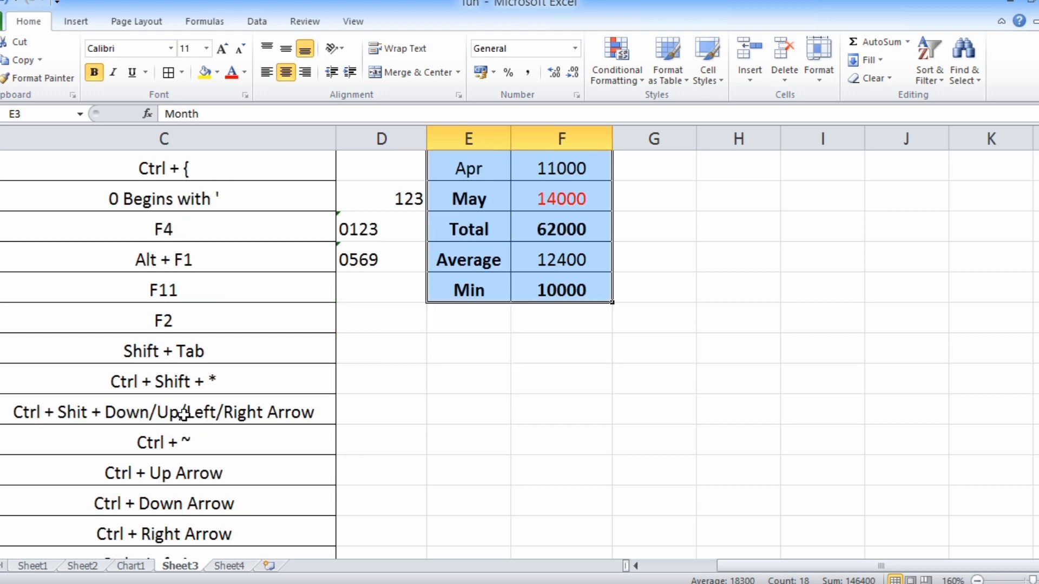
pyautogui.click(196, 452)
pyautogui.press('Home')
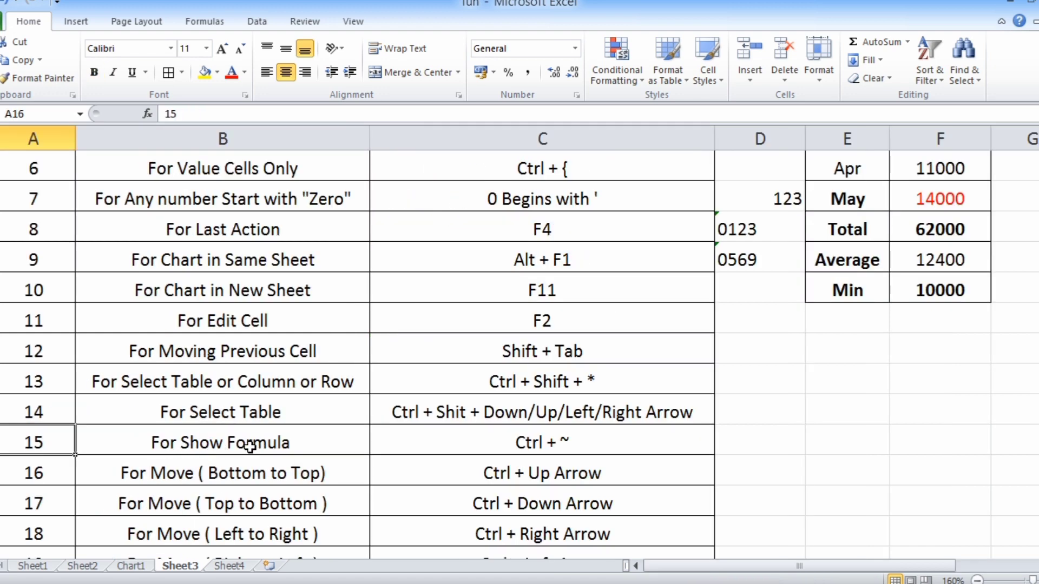
pyautogui.scroll(1, 266, 447)
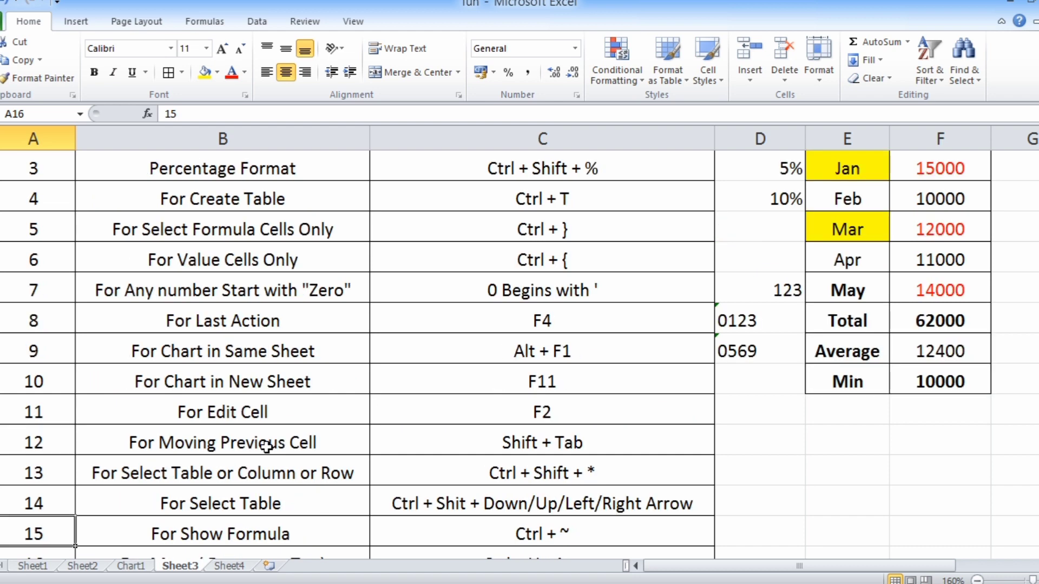
pyautogui.click(924, 322)
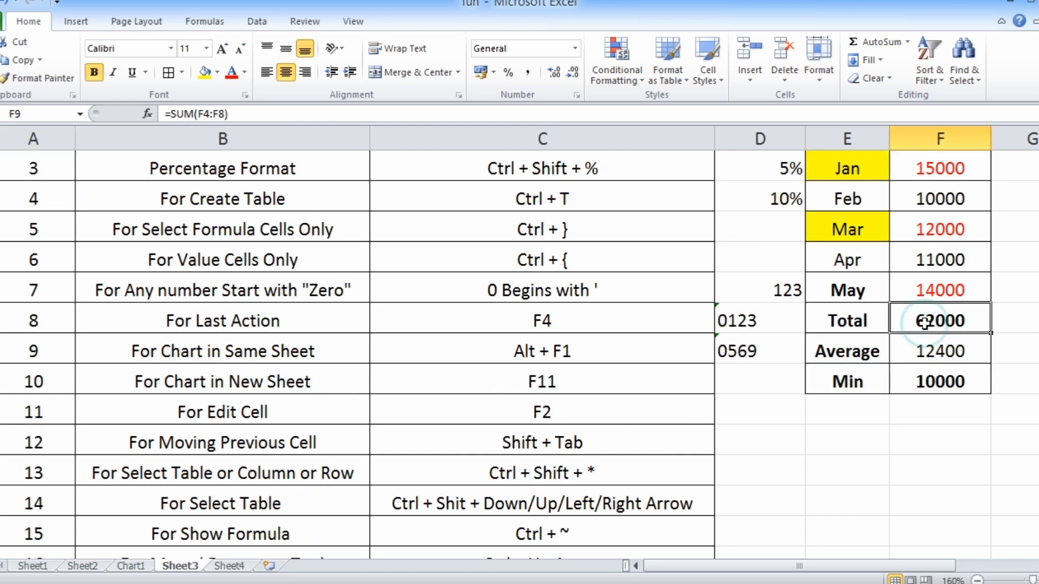
pyautogui.click(931, 351)
pyautogui.click(926, 379)
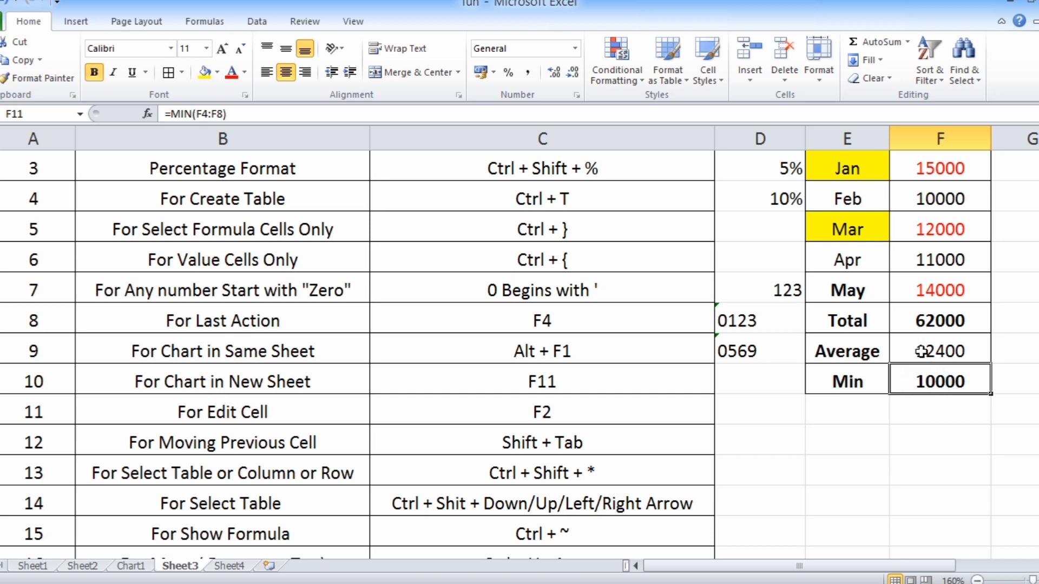
# Point out the For Show Formula entry in cell B16 and its shortcut in cell C16.
pyautogui.scroll(-2, 922, 350)
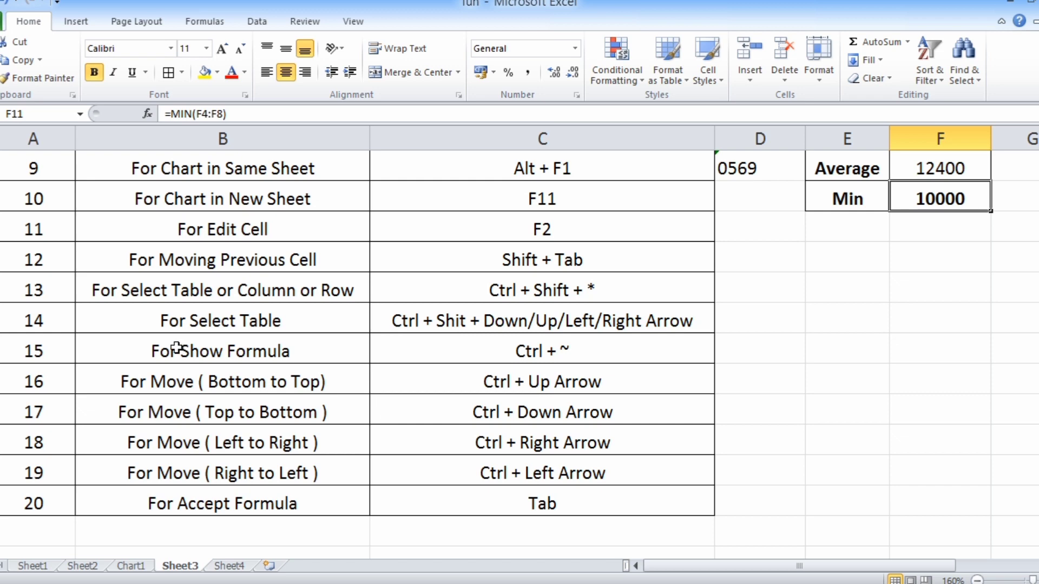
pyautogui.click(177, 347)
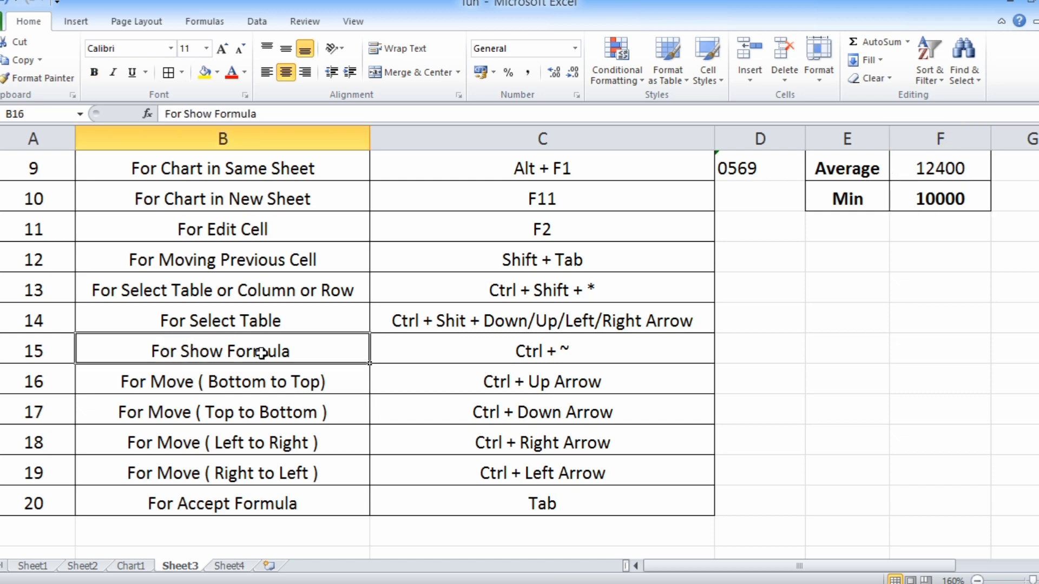
pyautogui.click(518, 357)
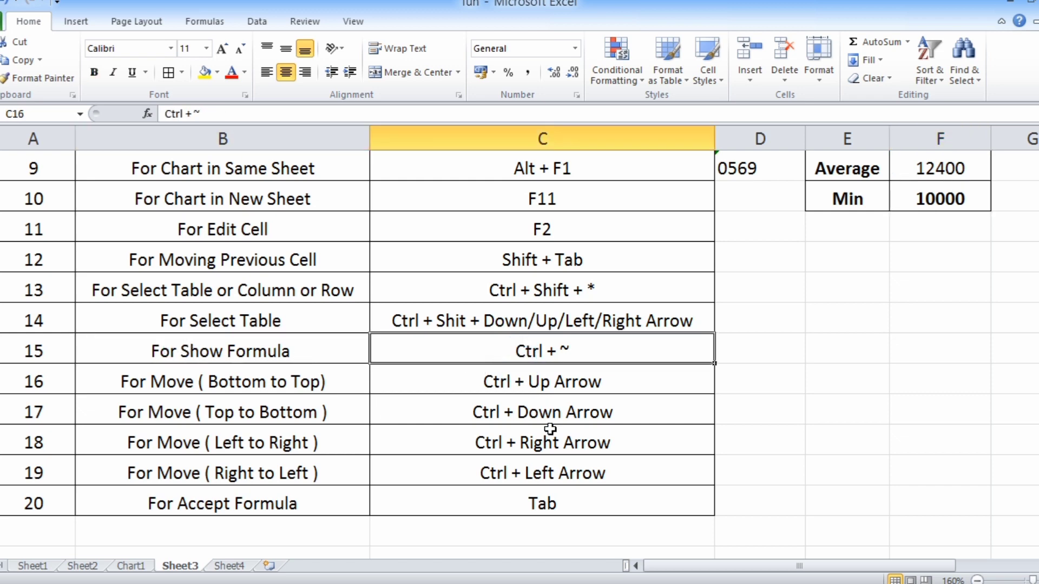
# Show the sheet's formulas in place of their results, review those in the Target Value column, and restore the normal value display.
pyautogui.scroll(1, 550, 429)
pyautogui.scroll(1, 550, 429)
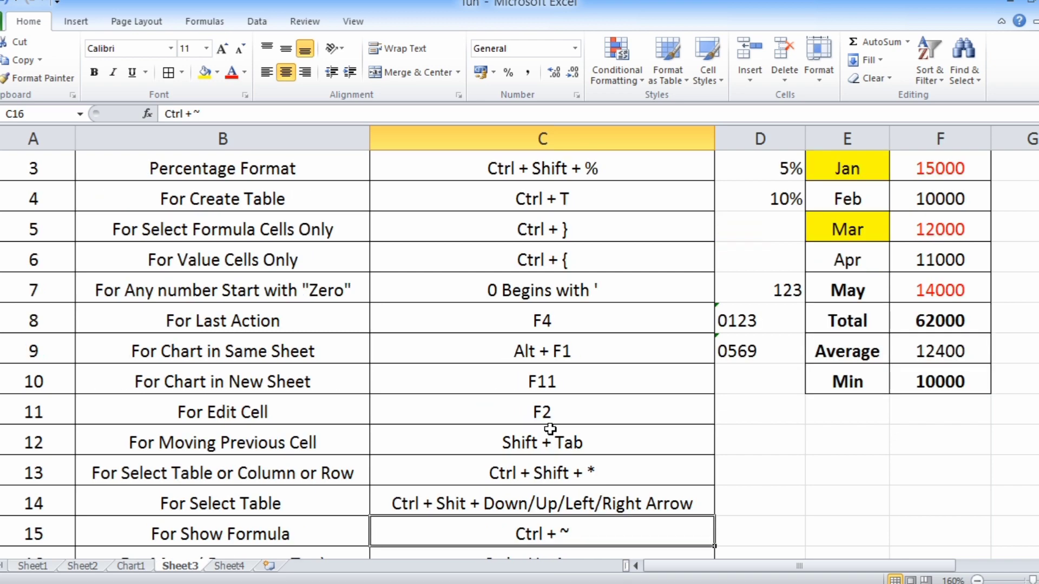
pyautogui.scroll(1, 550, 429)
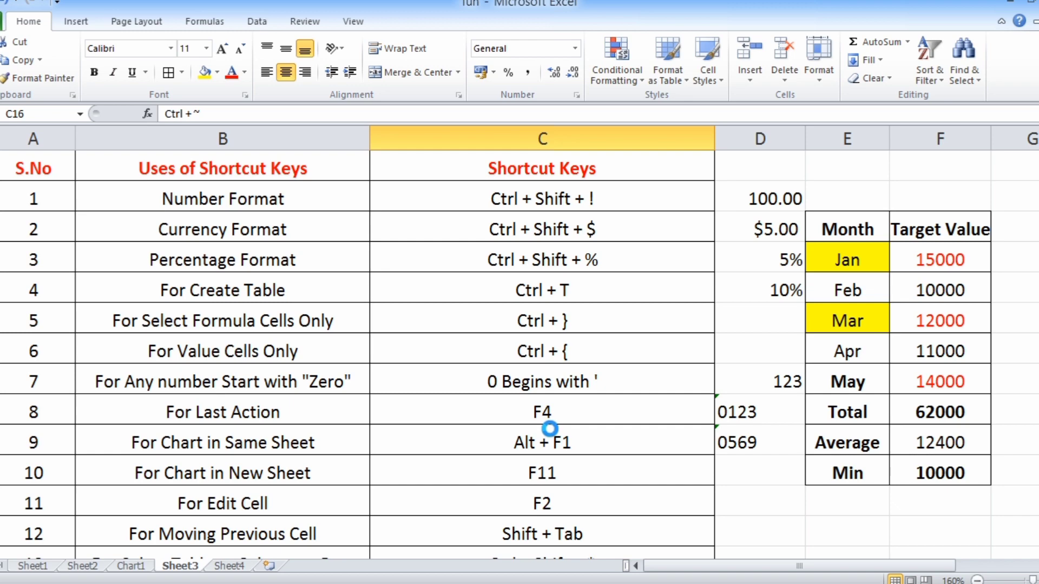
pyautogui.hotkey('ctrl', '`')
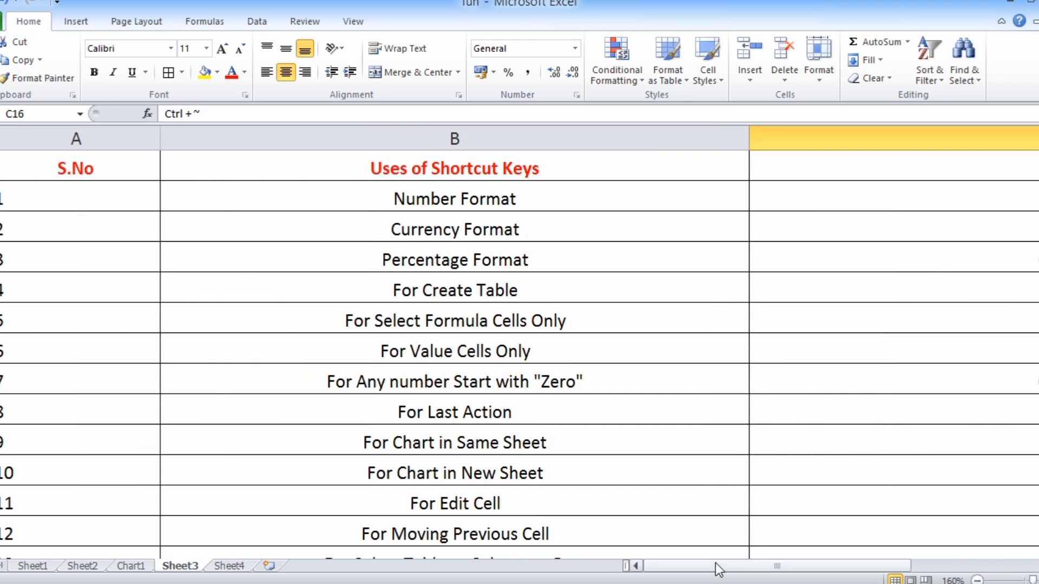
pyautogui.moveTo(715, 562); pyautogui.dragTo(879, 560)
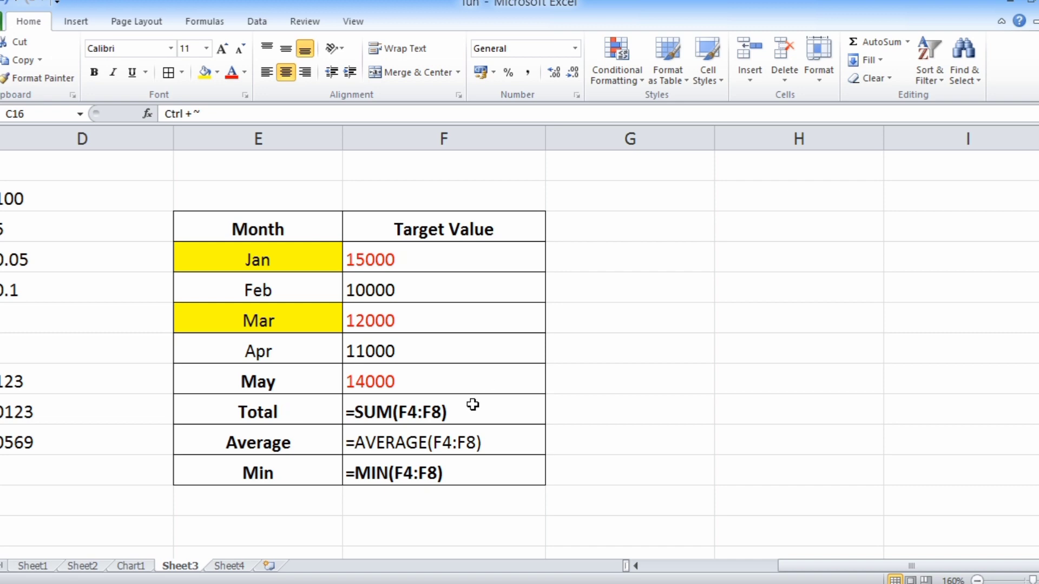
pyautogui.hotkey('ctrl', '`')
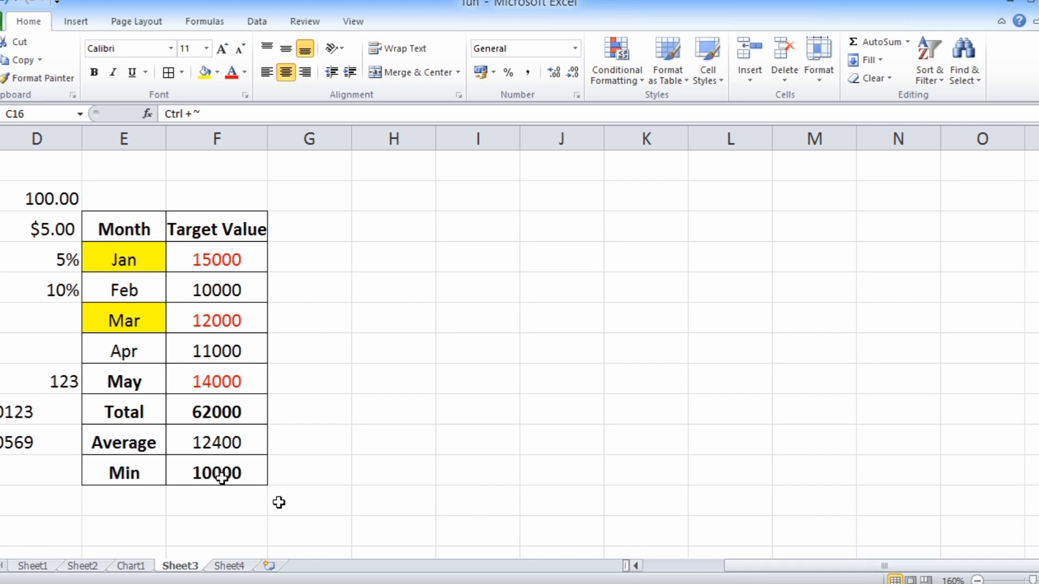
# Point out the For Move (Bottom to Top) entry in B17, and jump from C21 up to the column's first filled cell, C1.
pyautogui.moveTo(788, 574); pyautogui.dragTo(698, 567)
pyautogui.scroll(-3, 491, 463)
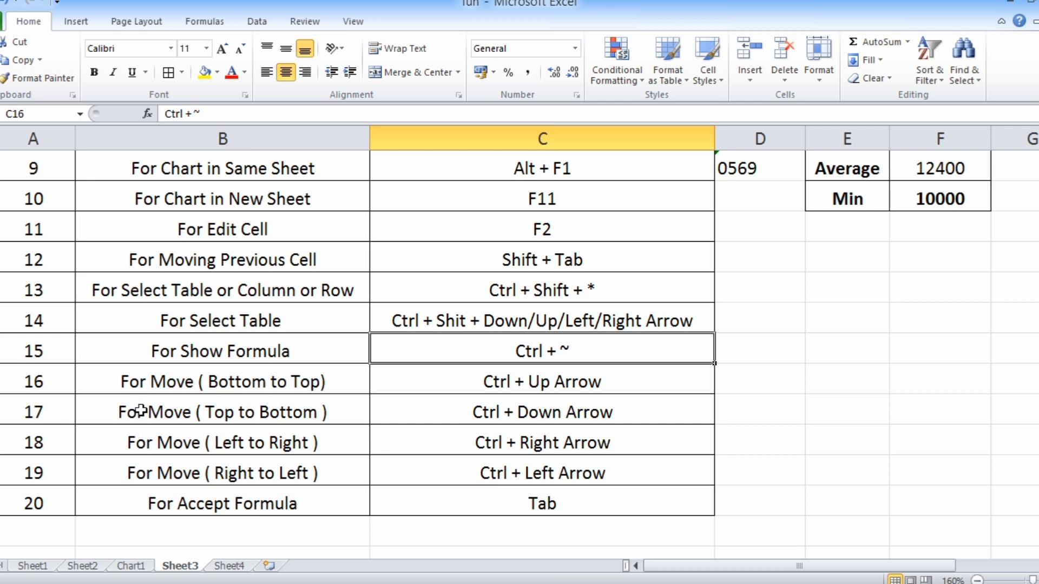
pyautogui.click(148, 384)
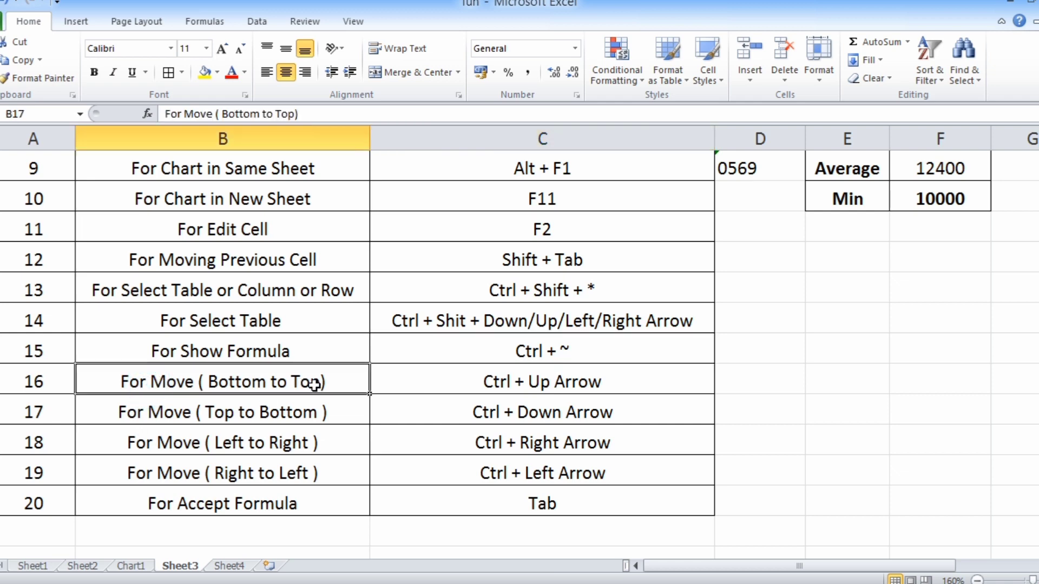
pyautogui.click(546, 506)
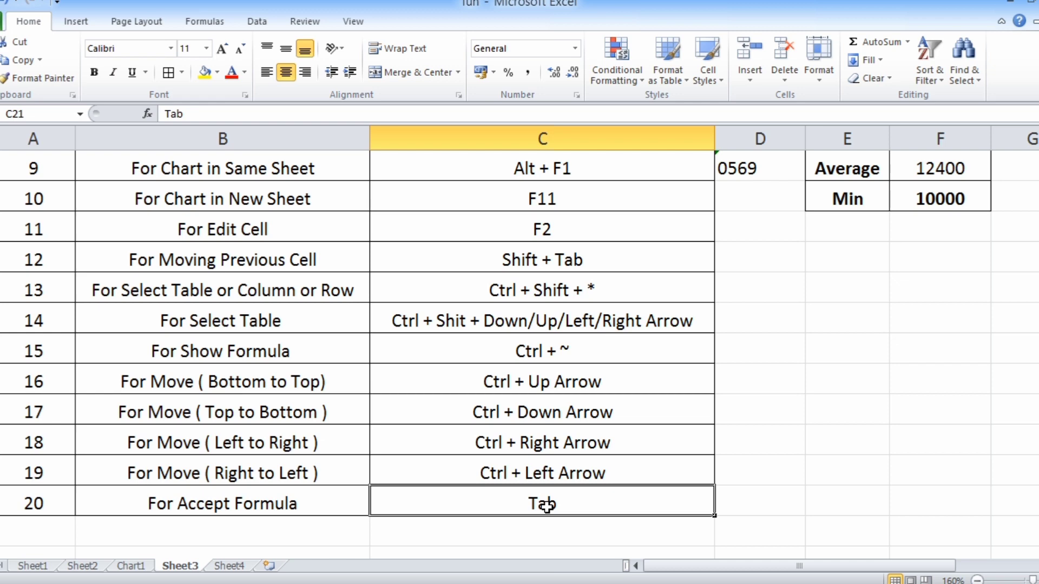
pyautogui.hotkey('ctrl', 'Up')
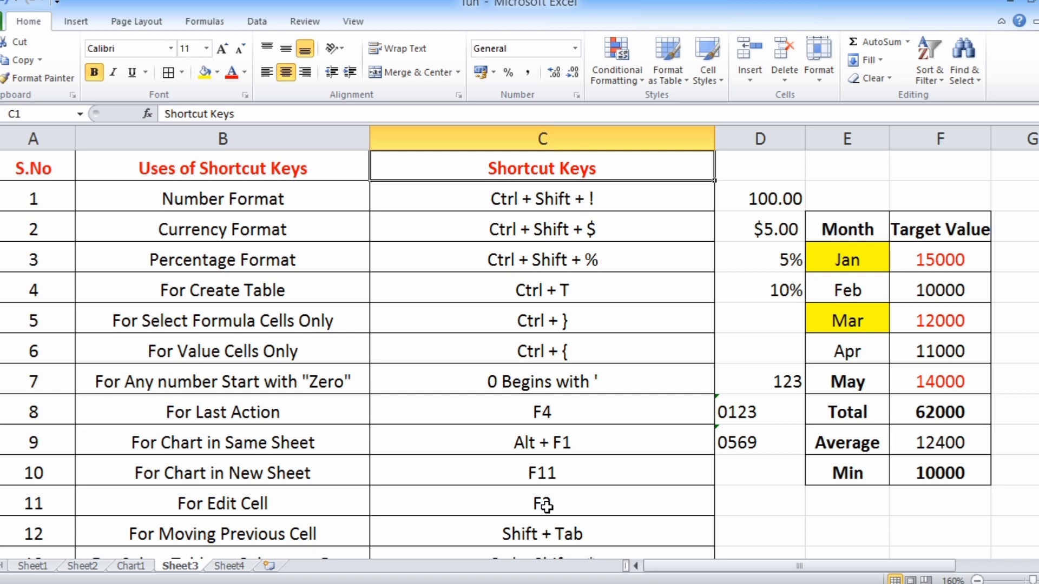
# Point out the For Move (Top to Bottom) entry in B18, and jump from C1 down to the column's last filled cell, C21.
pyautogui.scroll(-4, 545, 506)
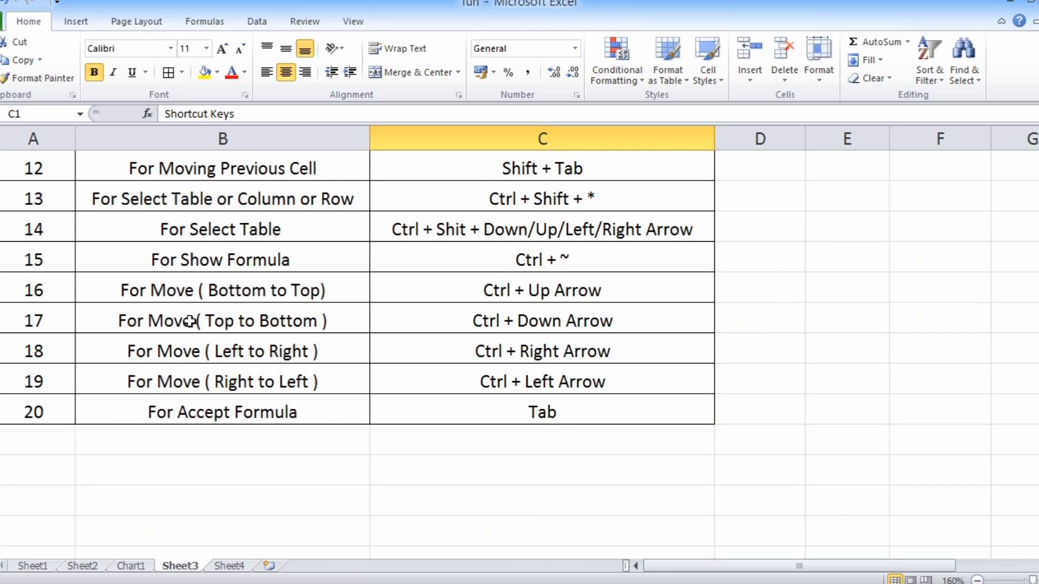
pyautogui.click(243, 320)
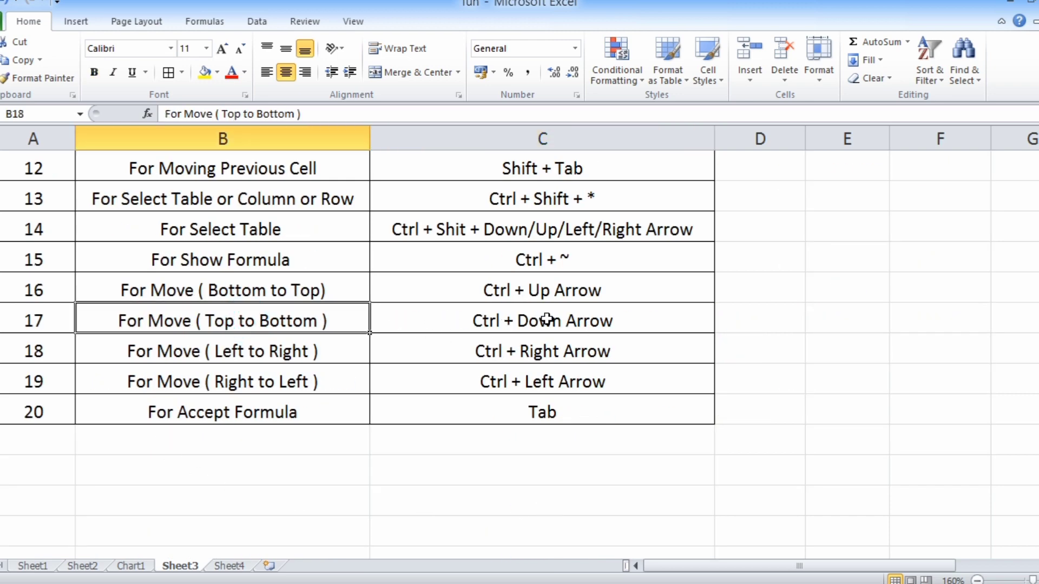
pyautogui.scroll(4, 551, 359)
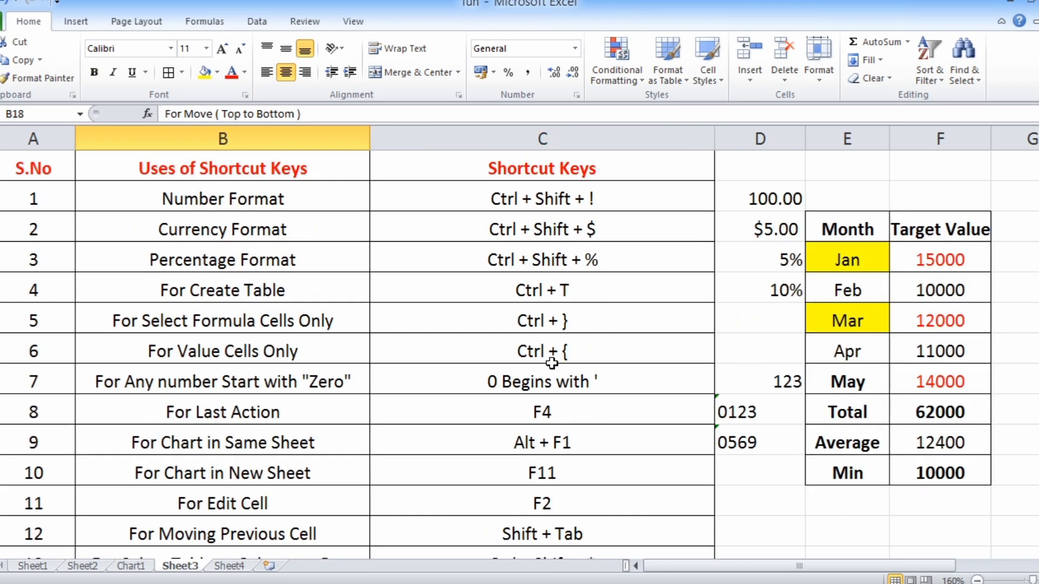
pyautogui.click(551, 170)
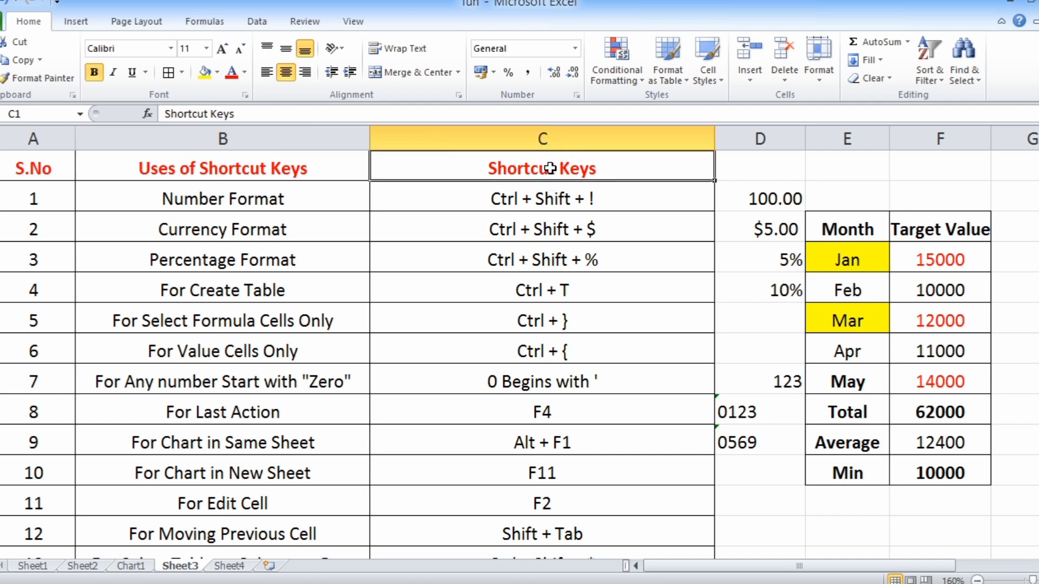
pyautogui.hotkey('ctrl', 'Down')
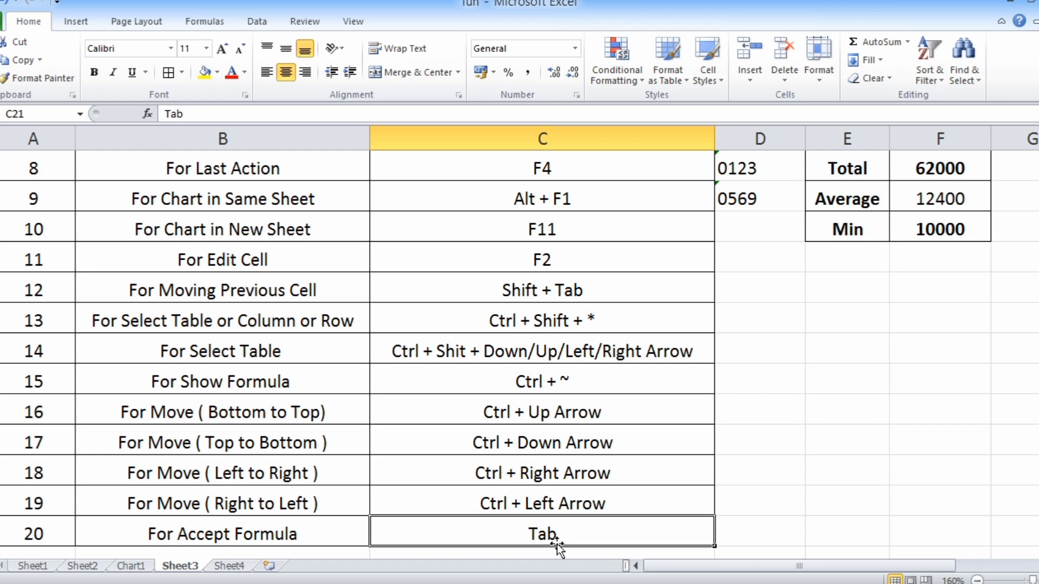
# Point out the For Move (Left to Right) entry in B19, and jump along row 21 from A21 to C21 and back.
pyautogui.scroll(-1, 373, 494)
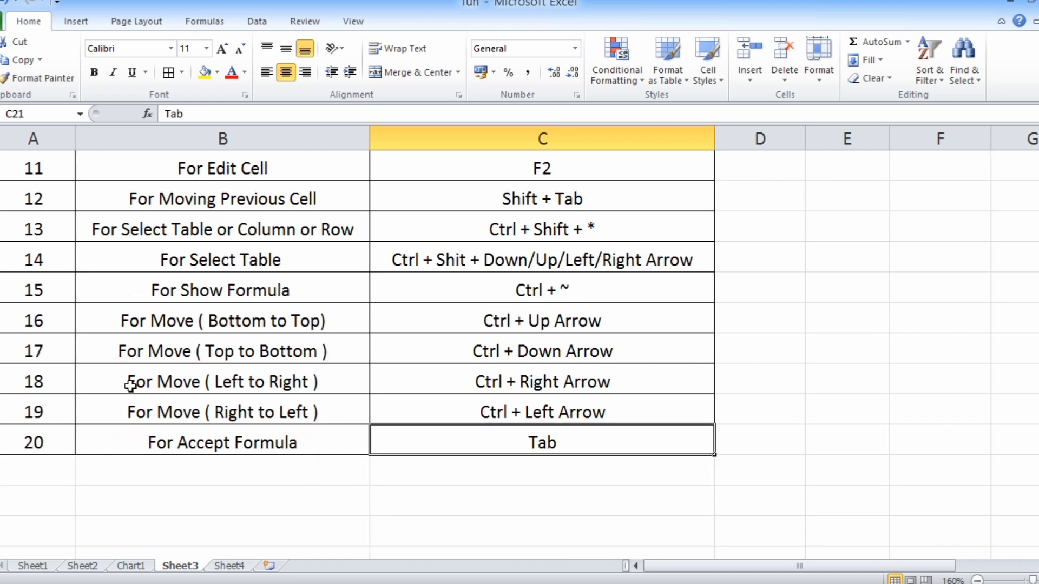
pyautogui.click(214, 383)
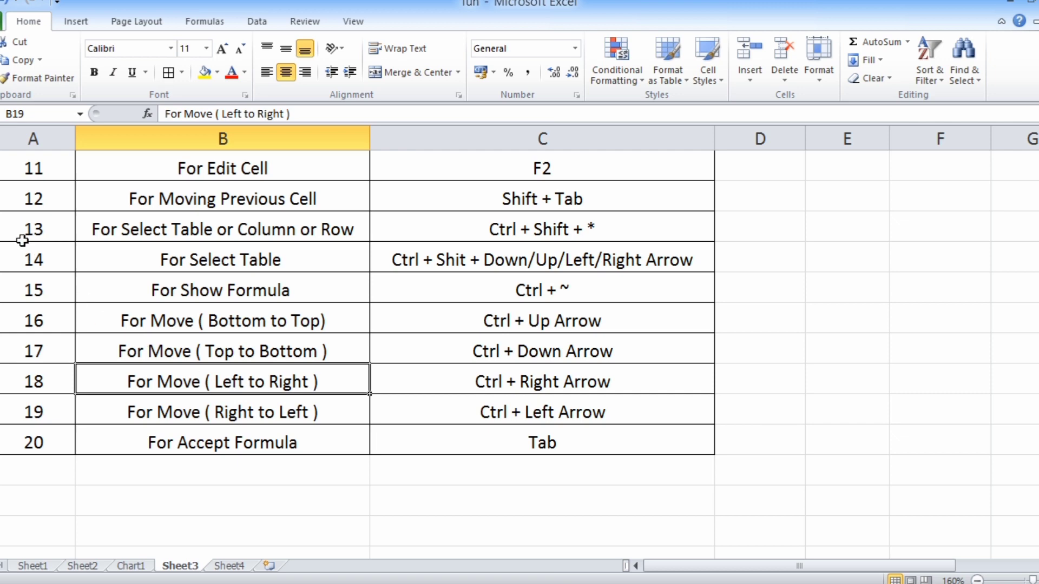
pyautogui.click(33, 439)
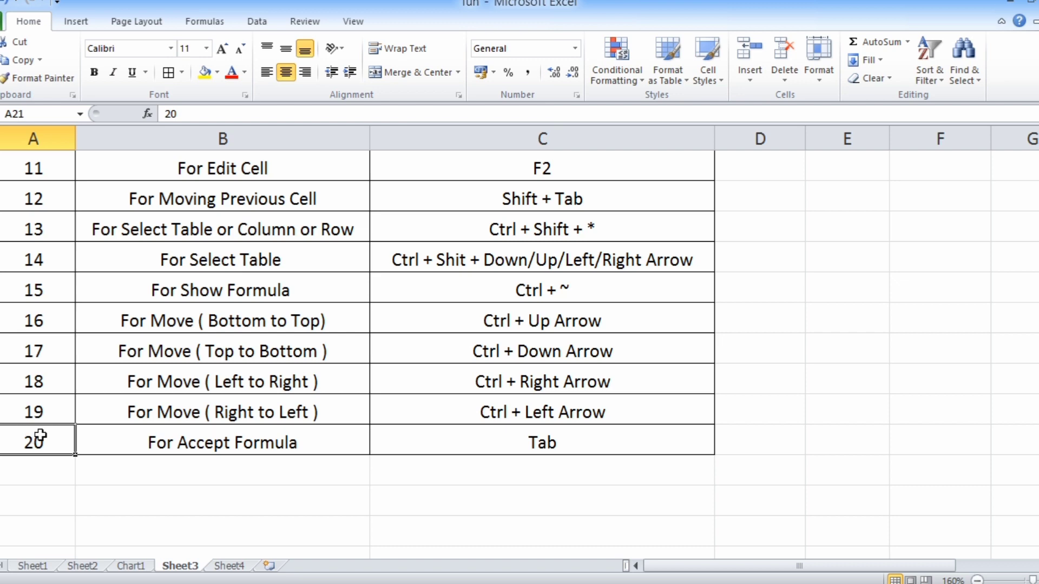
pyautogui.hotkey('ctrl', 'Right')
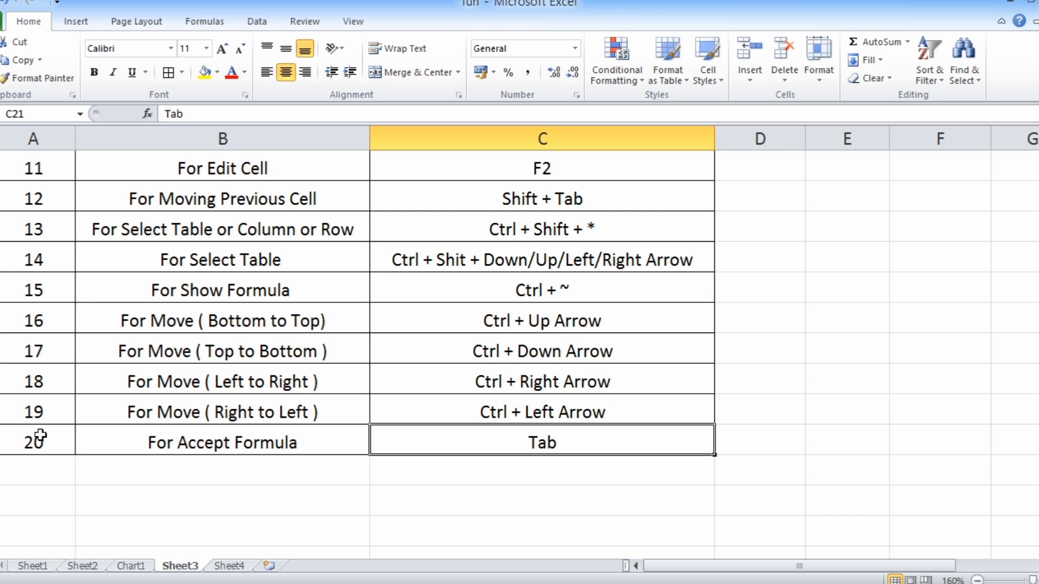
pyautogui.hotkey('ctrl', 'Left')
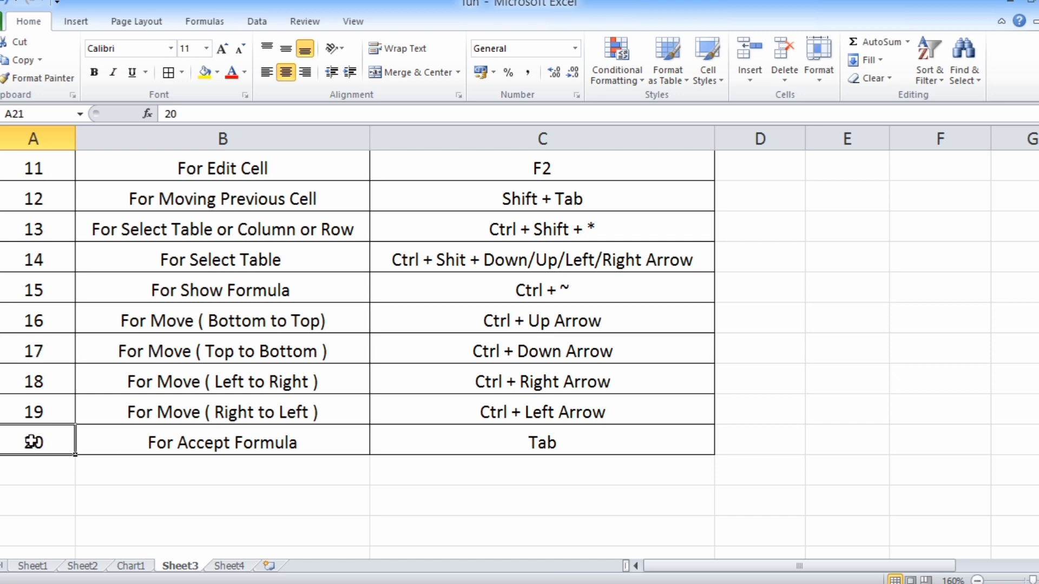
# Point out the For Accept Formula entry in cell B21 and its shortcut in cell C21.
pyautogui.click(138, 441)
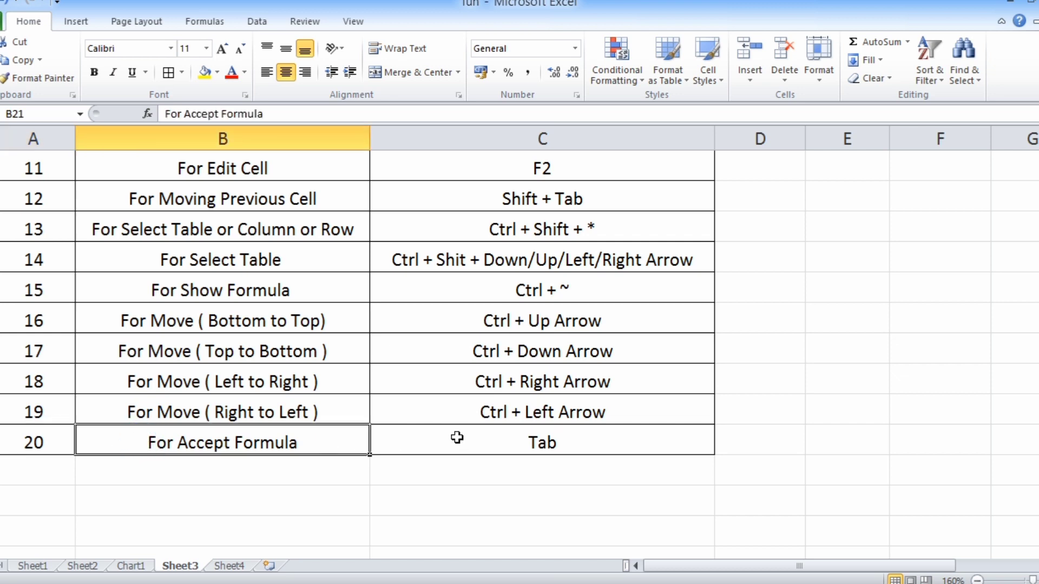
pyautogui.click(495, 441)
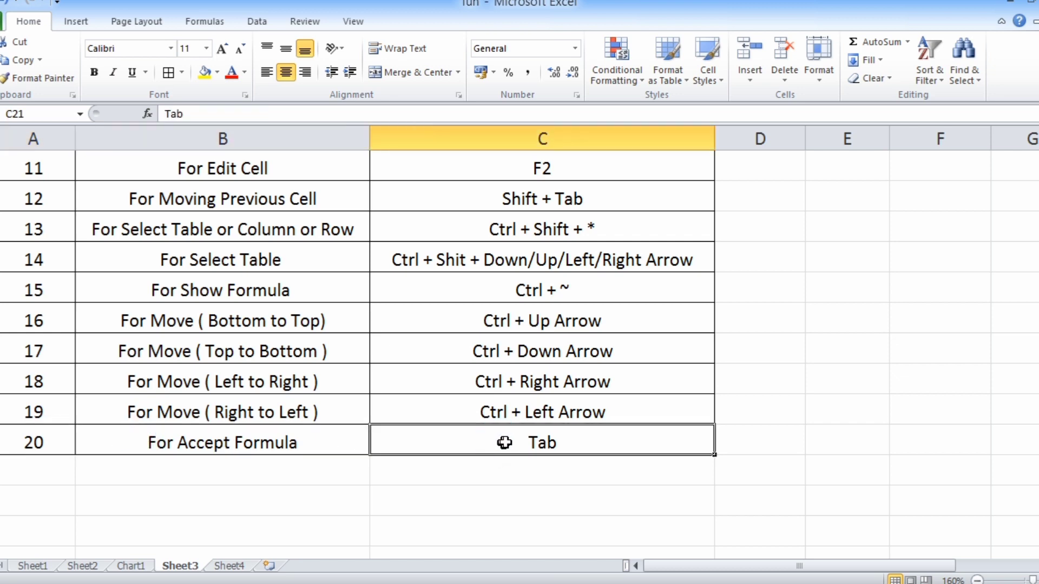
# Enter =MAX(F4:F8) in cell F12, accepting the MAX function from the formula suggestions.
pyautogui.scroll(4, 577, 475)
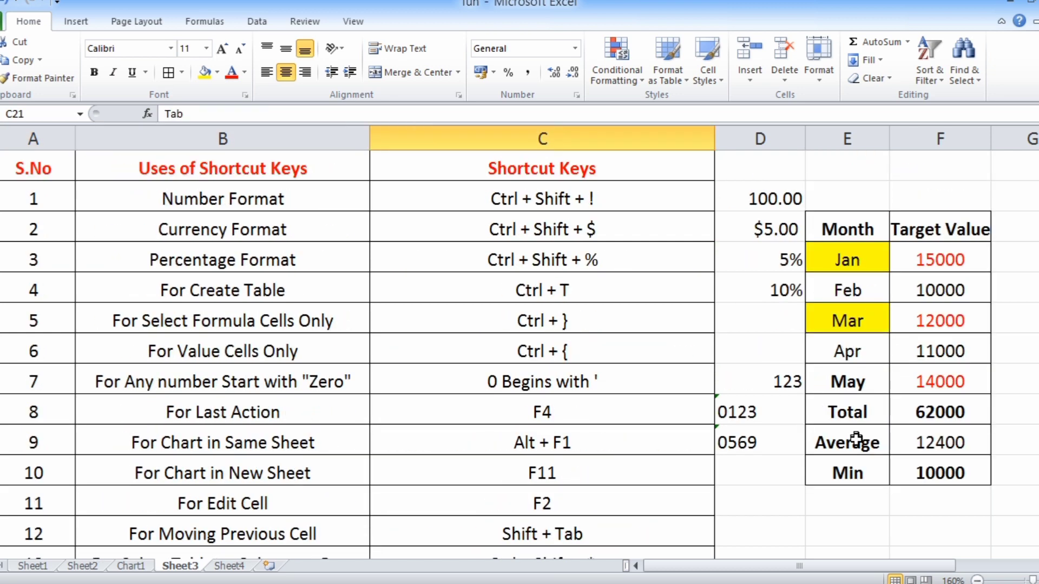
pyautogui.moveTo(874, 563); pyautogui.dragTo(910, 565)
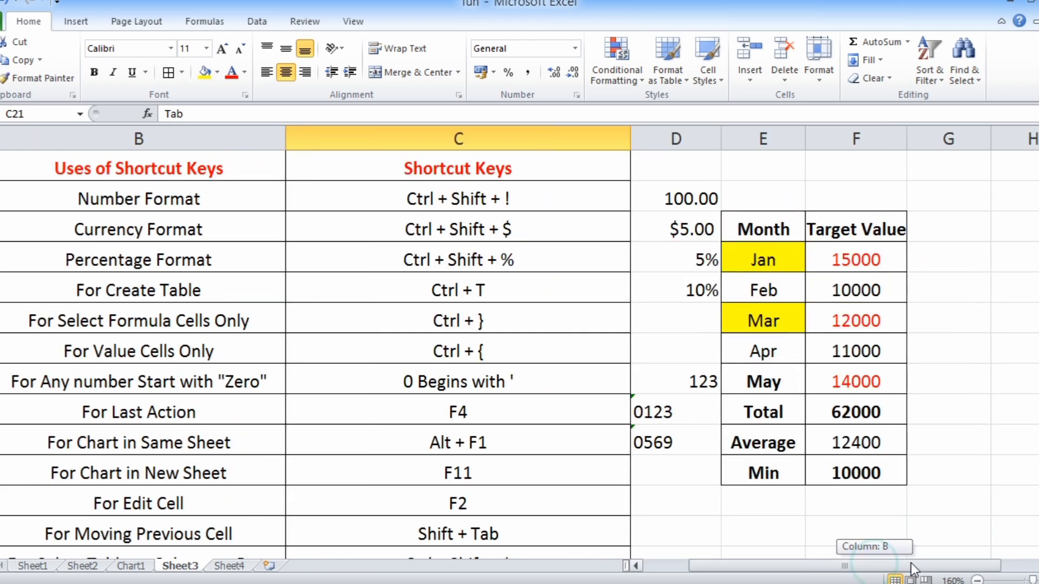
pyautogui.scroll(-1, 830, 478)
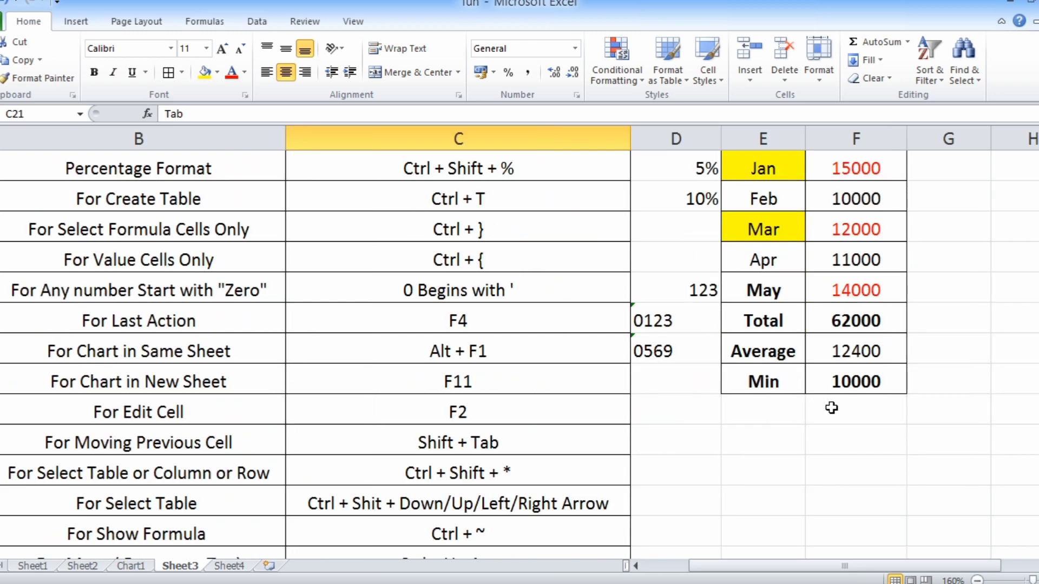
pyautogui.click(887, 409)
pyautogui.write('=ma')
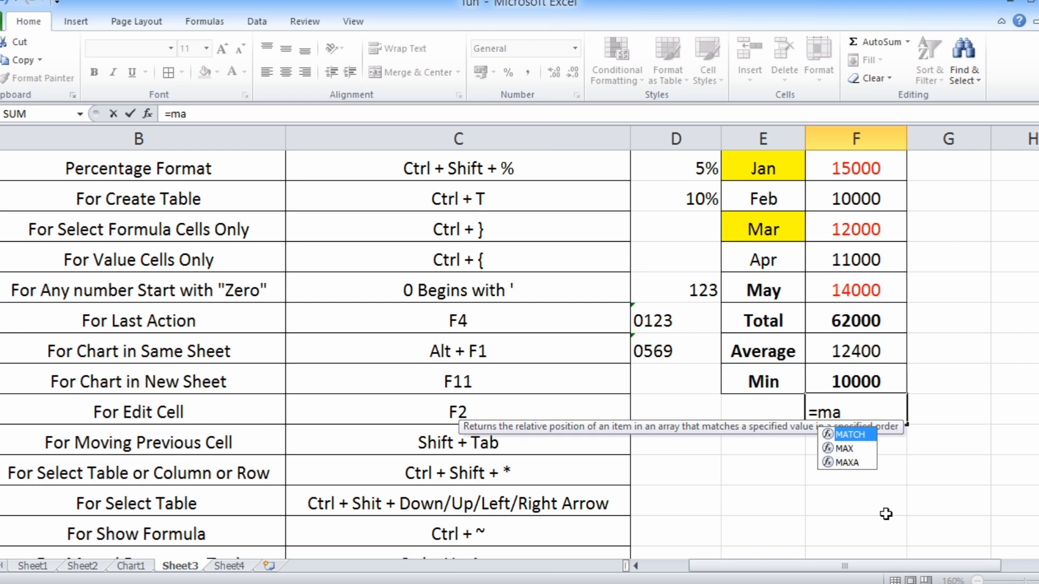
pyautogui.press('Down')
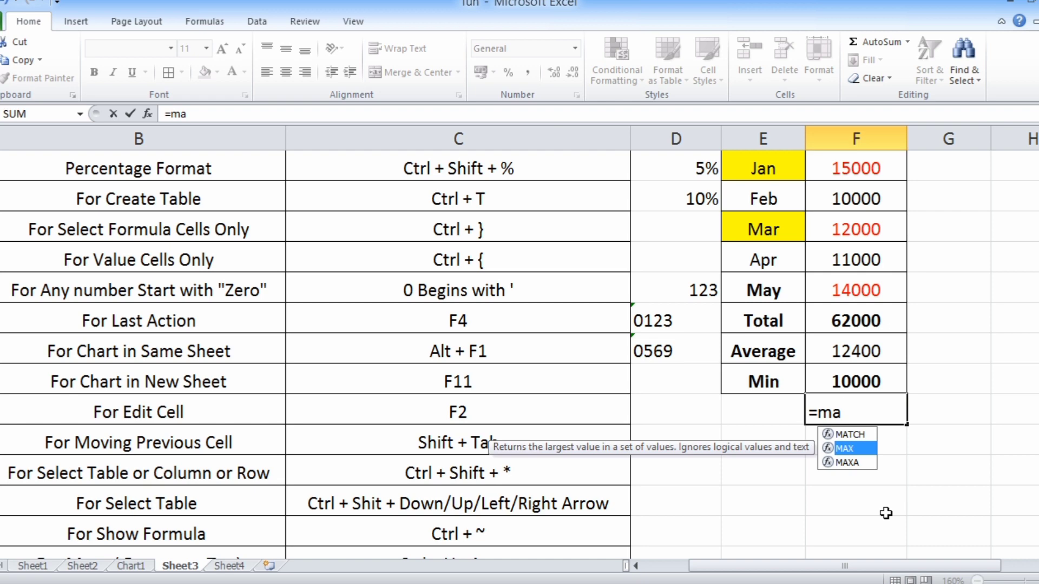
pyautogui.press('Tab')
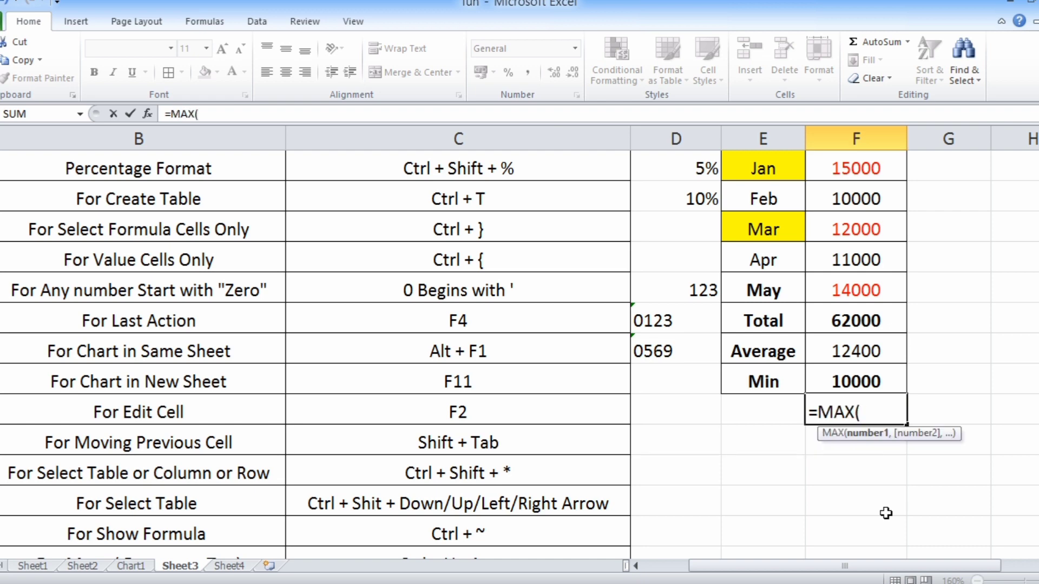
pyautogui.scroll(1, 887, 484)
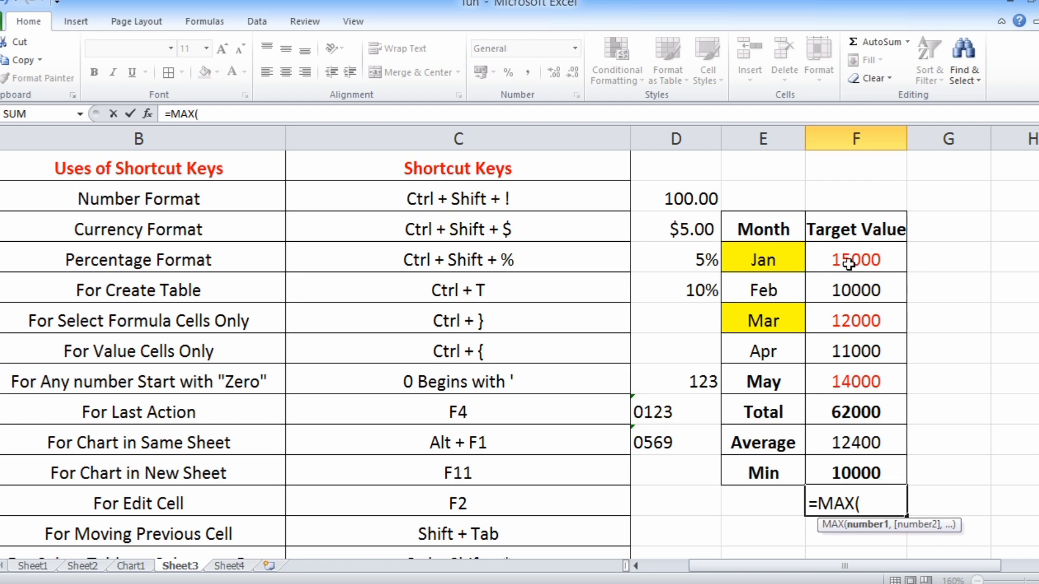
pyautogui.moveTo(848, 263); pyautogui.dragTo(855, 392)
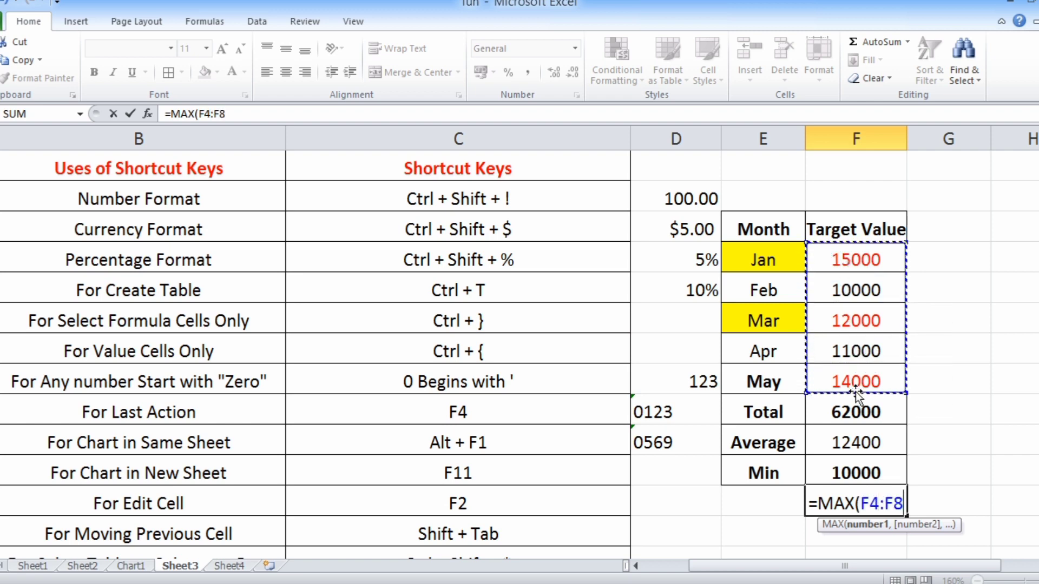
pyautogui.write(')')
pyautogui.press('Return')
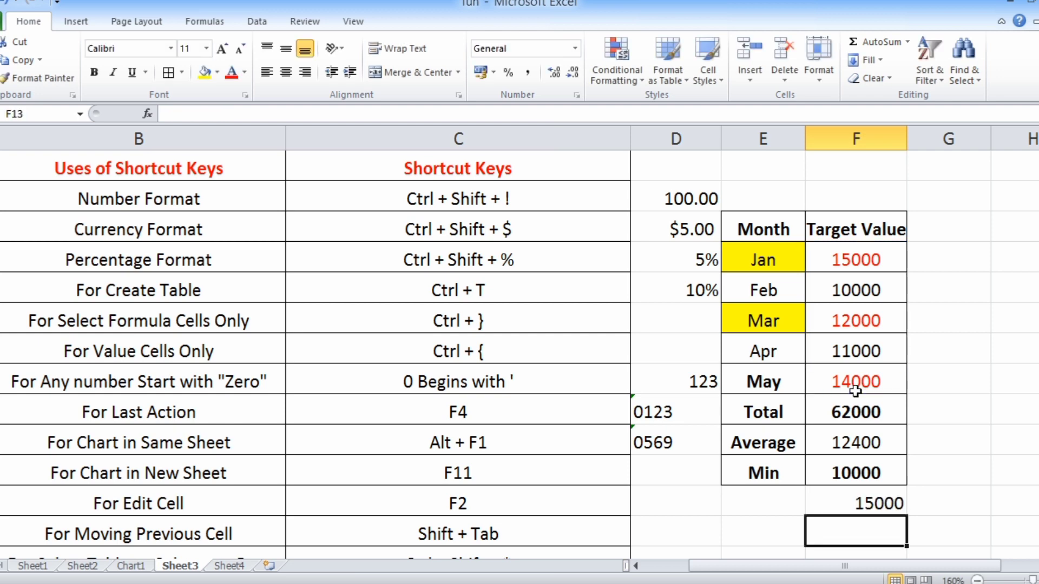
# Enter =COUNT(F4:F8) in cell F13, accepting the COUNT function from the formula suggestions.
pyautogui.scroll(-1, 855, 392)
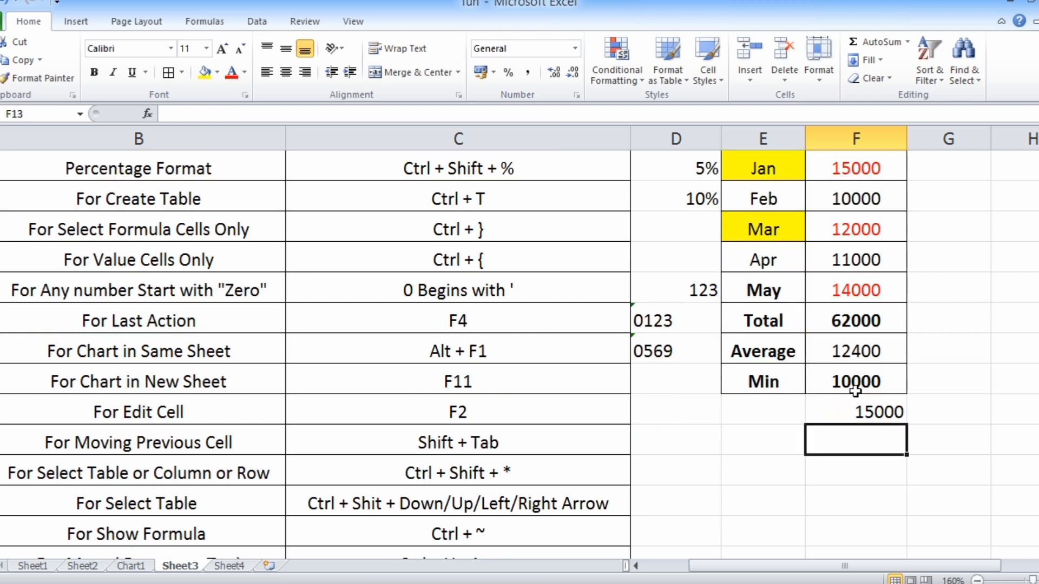
pyautogui.write('=')
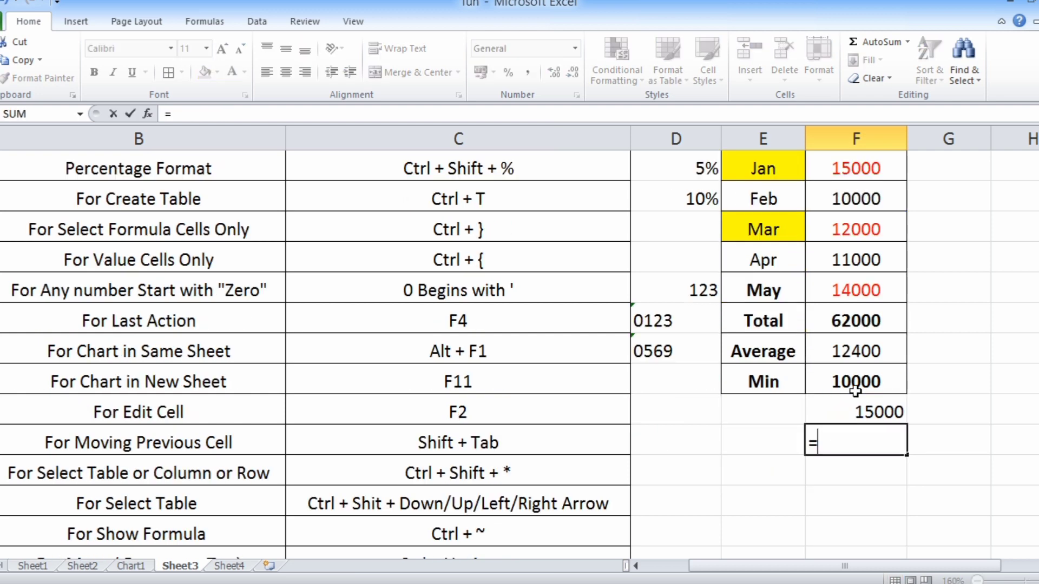
pyautogui.write('cou')
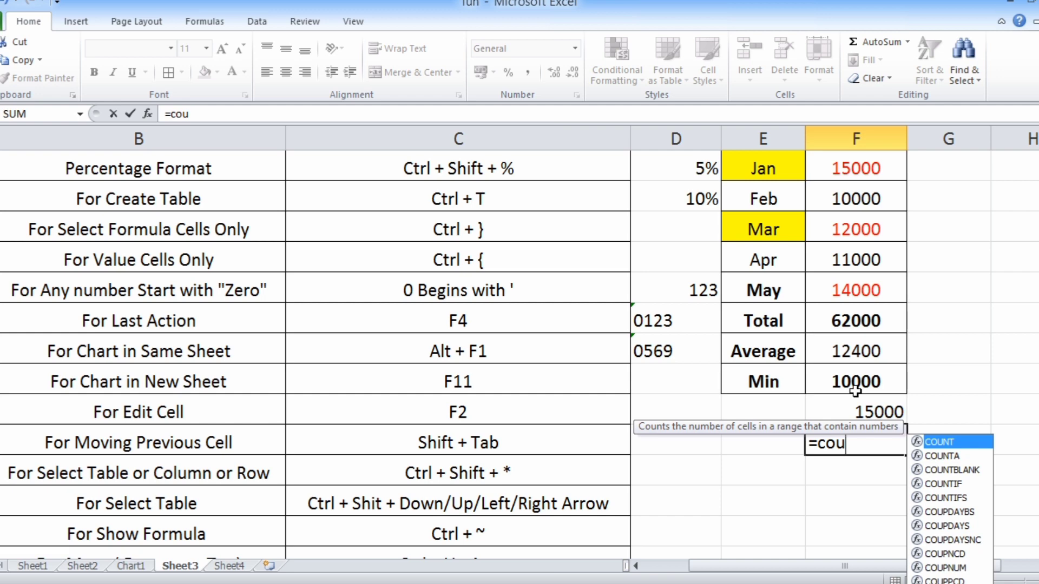
pyautogui.press('Down')
pyautogui.press('Down')
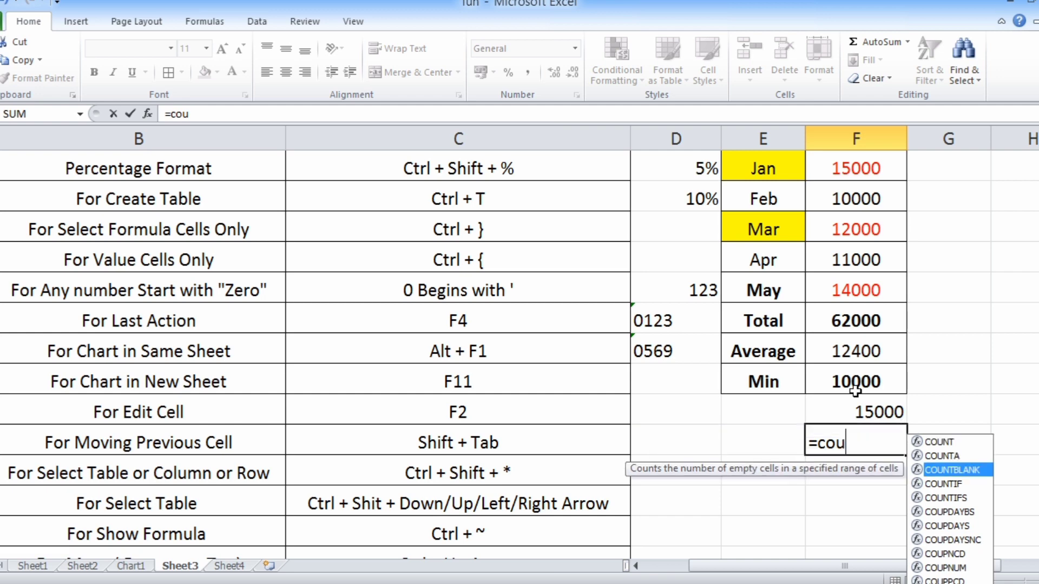
pyautogui.press('Up')
pyautogui.press('Up')
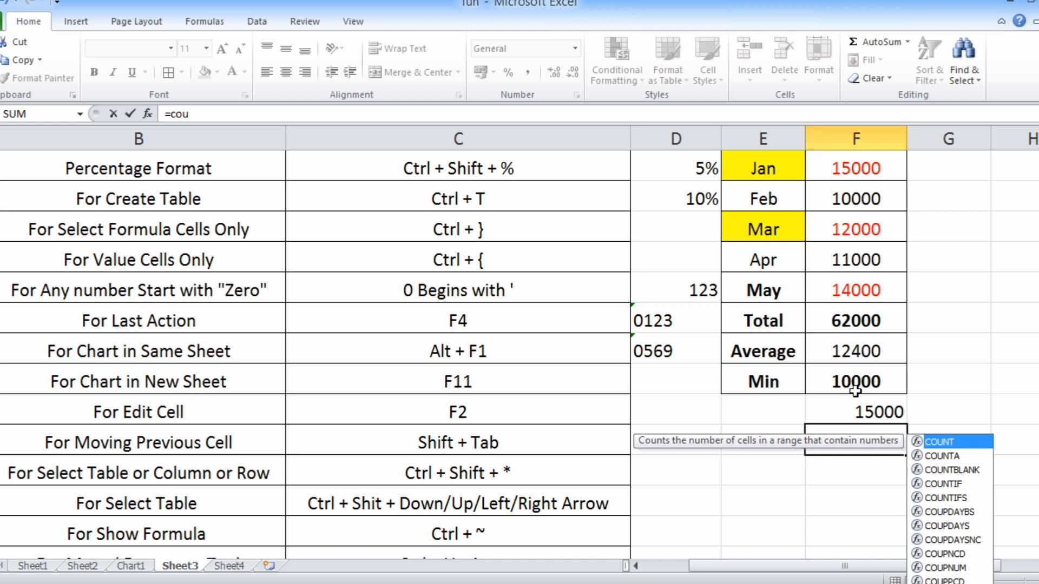
pyautogui.press('Tab')
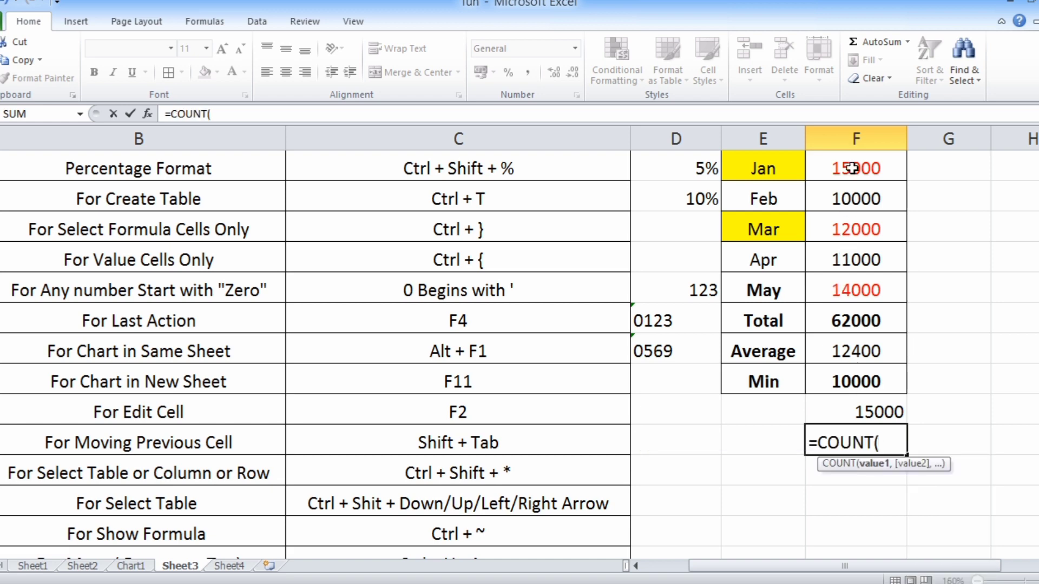
pyautogui.moveTo(851, 168); pyautogui.dragTo(864, 285)
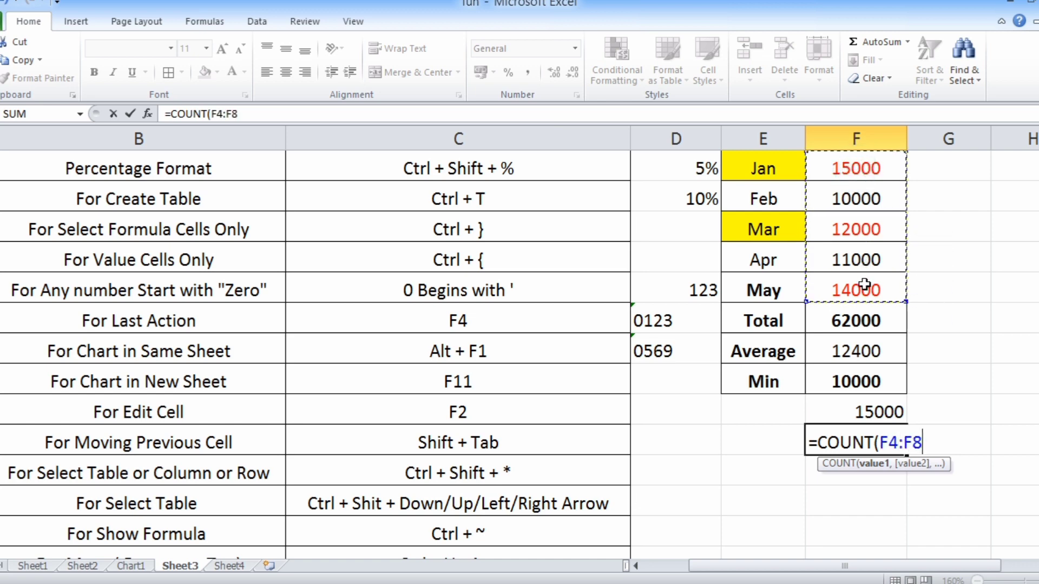
pyautogui.write(')')
pyautogui.press('Return')
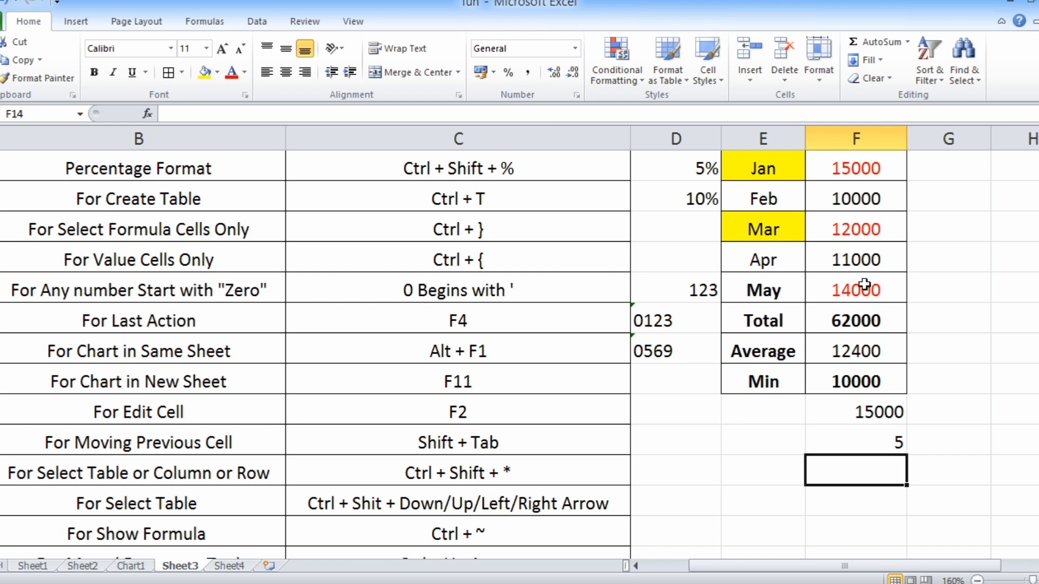
pyautogui.scroll(1, 863, 285)
pyautogui.moveTo(773, 566); pyautogui.dragTo(679, 562)
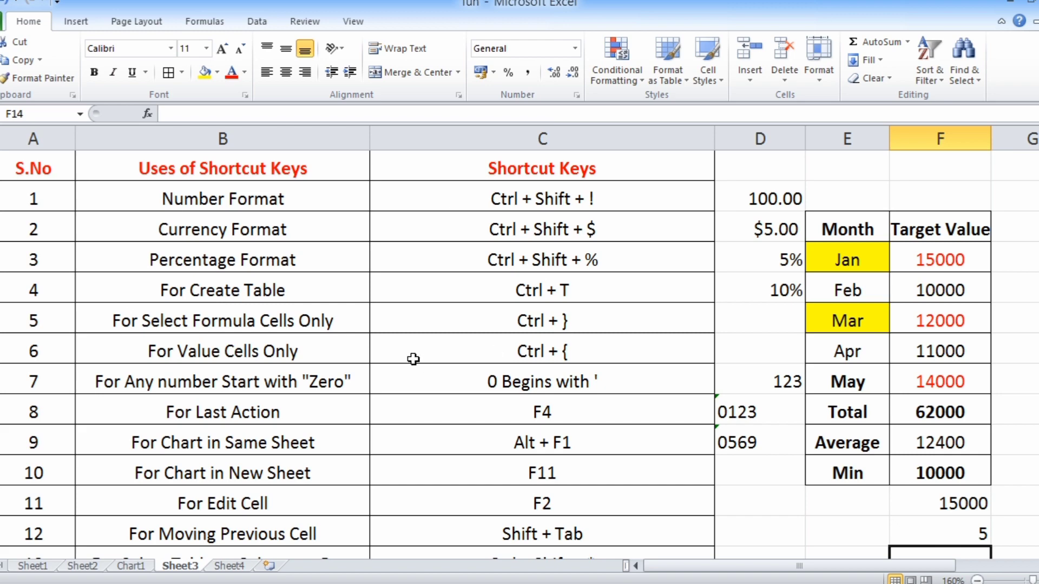
pyautogui.scroll(-4, 413, 359)
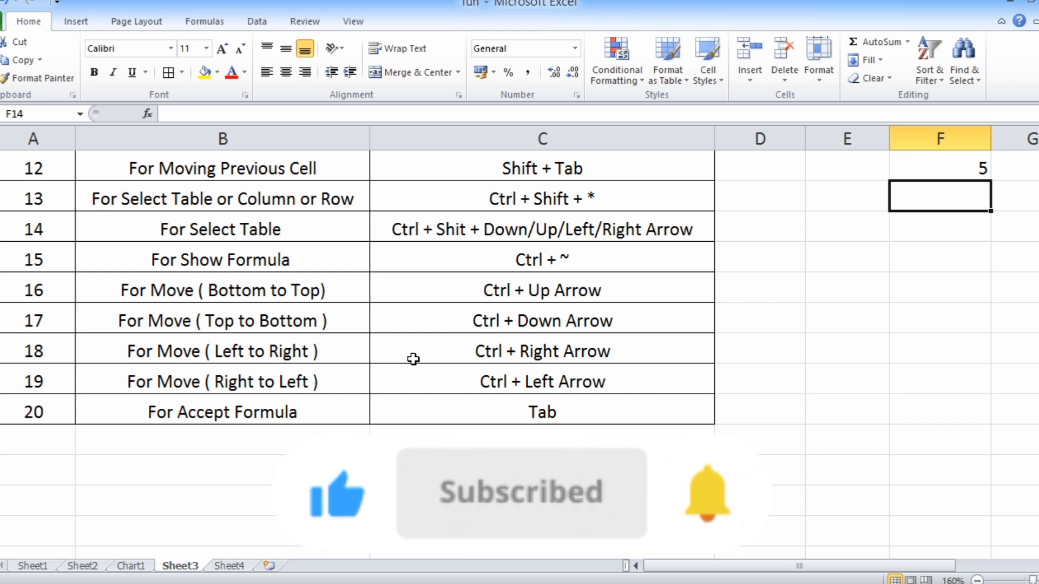
pyautogui.scroll(4, 413, 359)
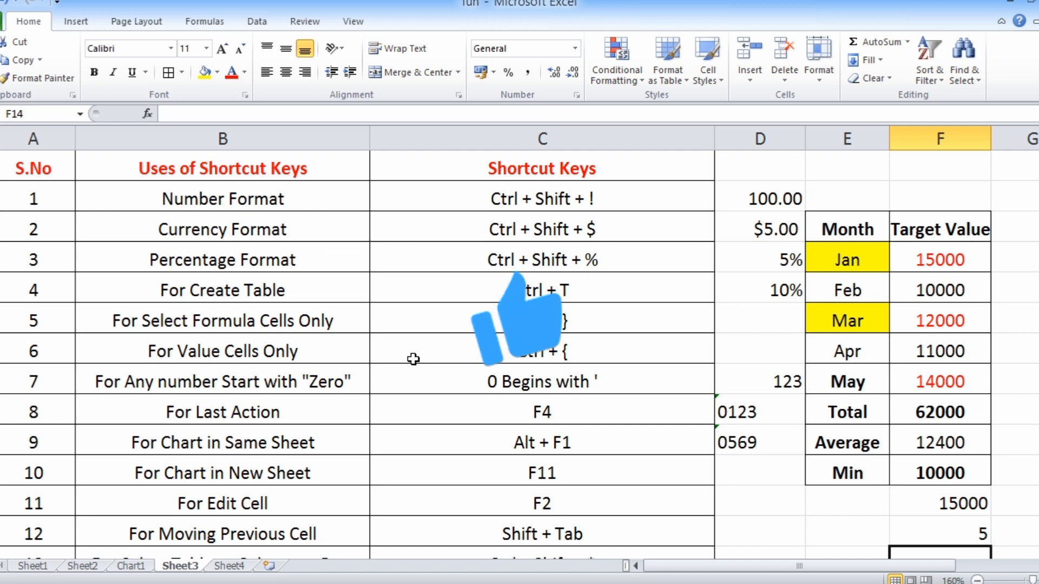